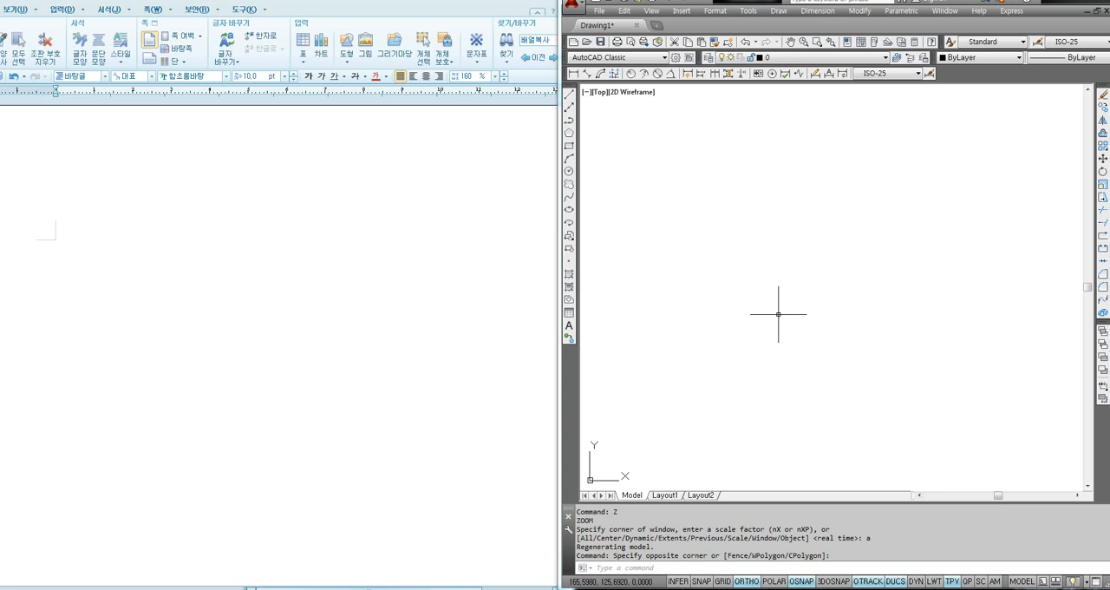
{"action": "key", "text": "F8"}
{"action": "key", "text": "F8"}
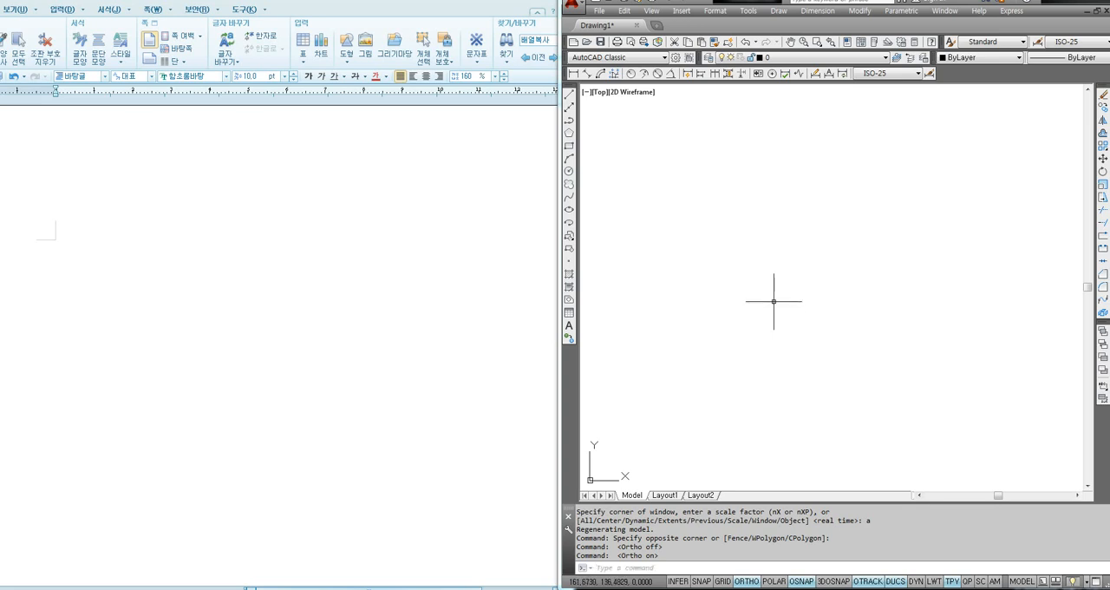
{"action": "left_click", "coordinate": [808, 331]}
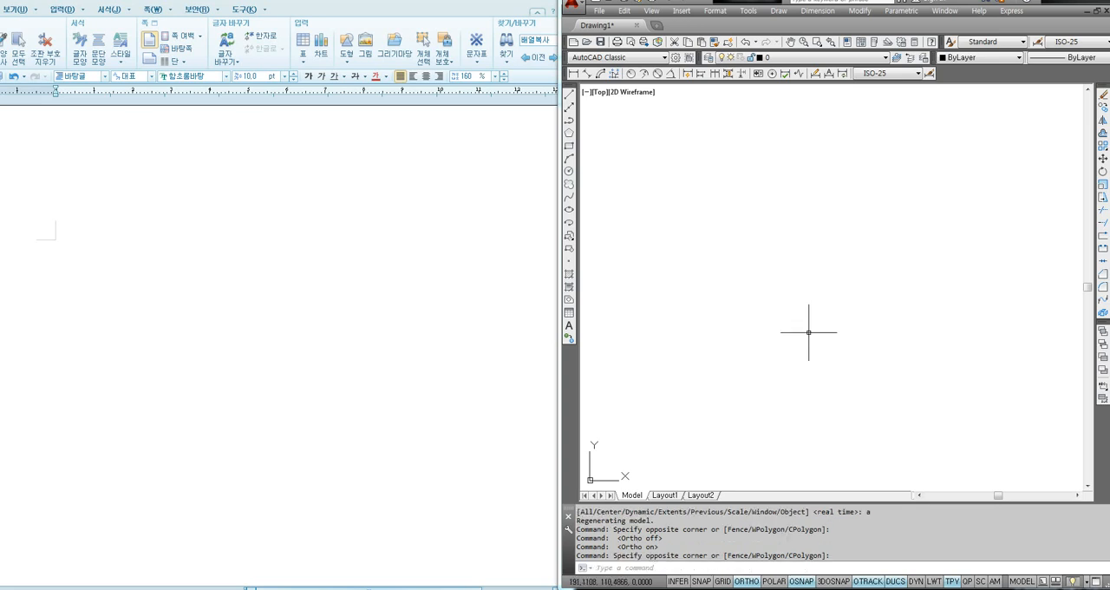
{"action": "key", "text": "Escape"}
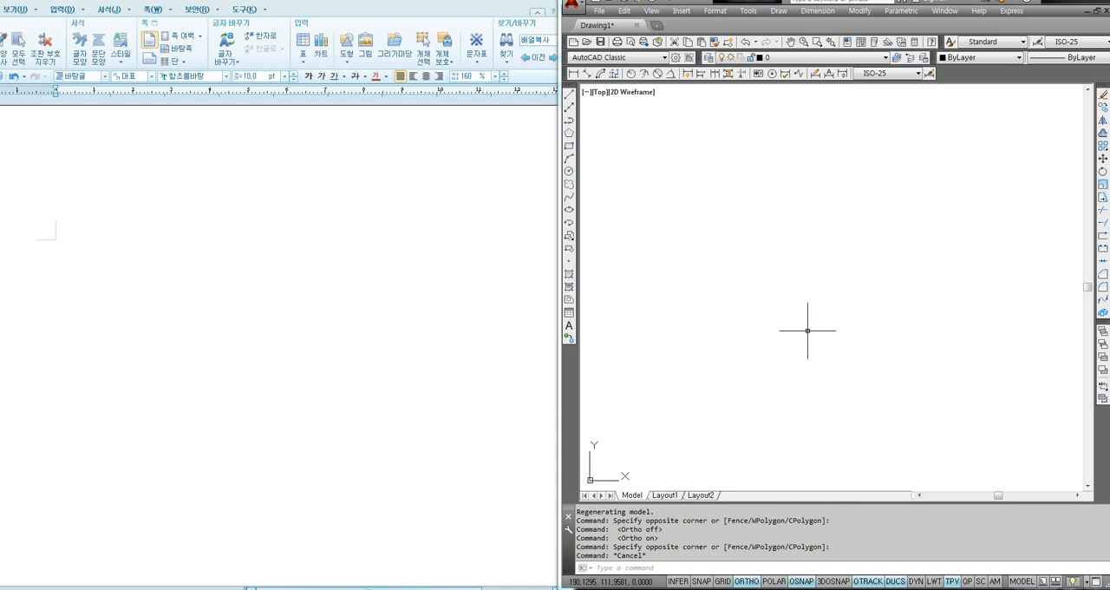
- Draw a 30 by 30 square with the Rectangle command in the lower middle of the drawing area
{"action": "type", "text": "rec"}
{"action": "key", "text": "Return"}
{"action": "left_click", "coordinate": [722, 385]}
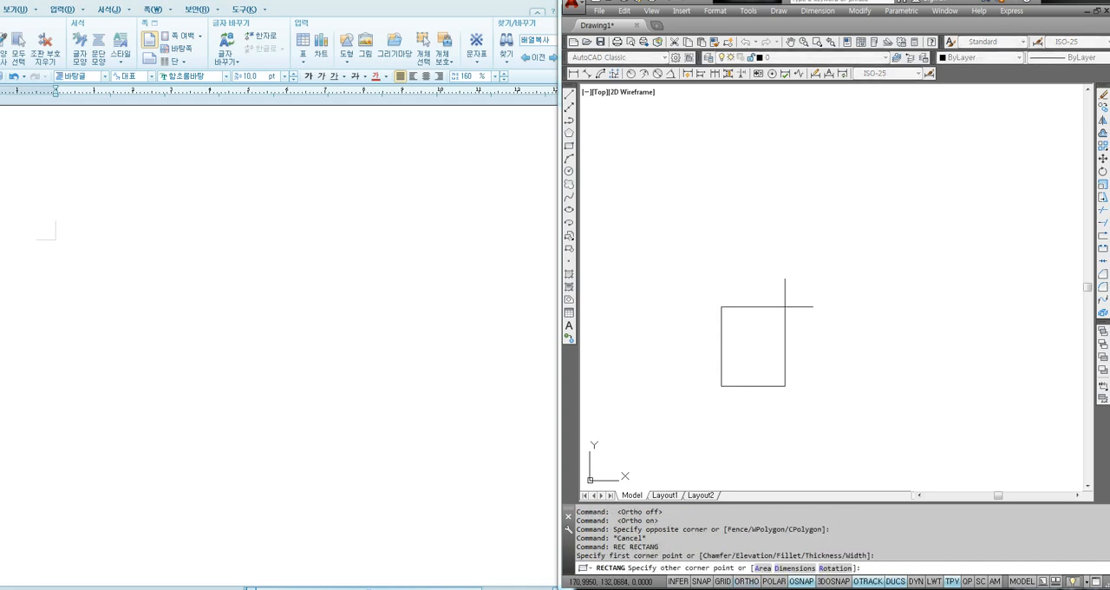
{"action": "type", "text": "@100"}
{"action": "key", "text": "BackSpace"}
{"action": "key", "text": "BackSpace"}
{"action": "key", "text": "BackSpace"}
{"action": "type", "text": "30,30"}
{"action": "key", "text": "Return"}
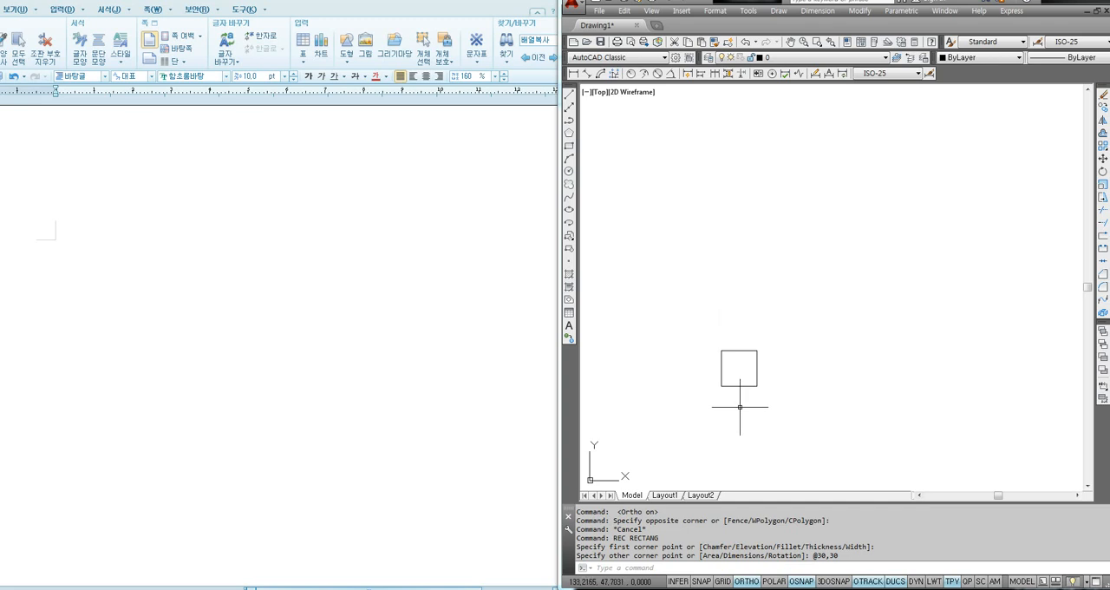
- Draw a vertical and a horizontal centre line joining the midpoints of the square's opposite sides
{"action": "scroll", "coordinate": [740, 407], "scroll_direction": "up", "scroll_amount": 2}
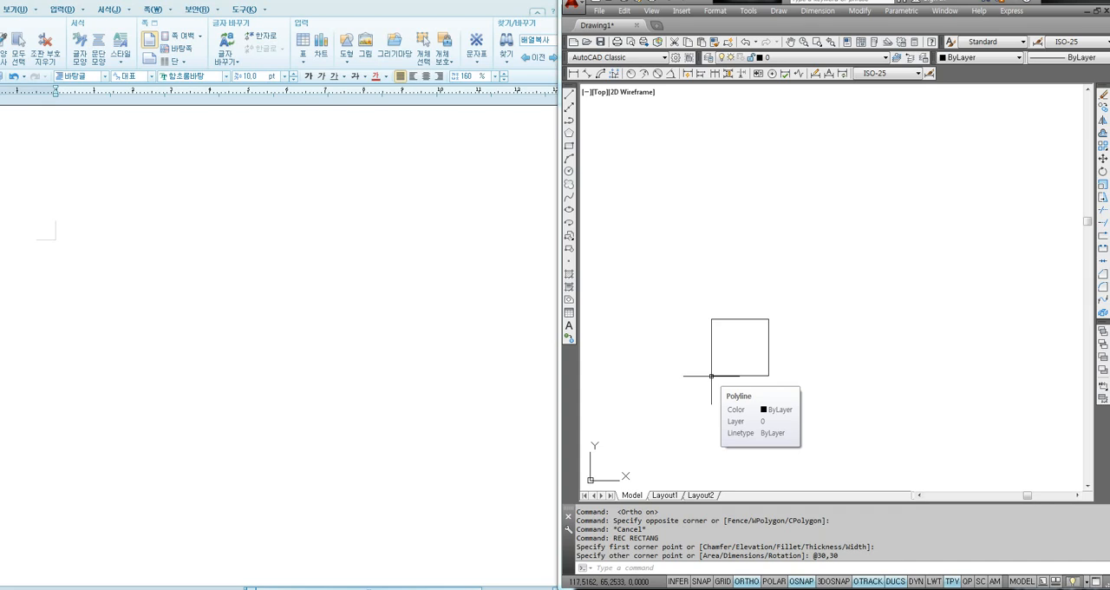
{"action": "type", "text": "l"}
{"action": "key", "text": "Return"}
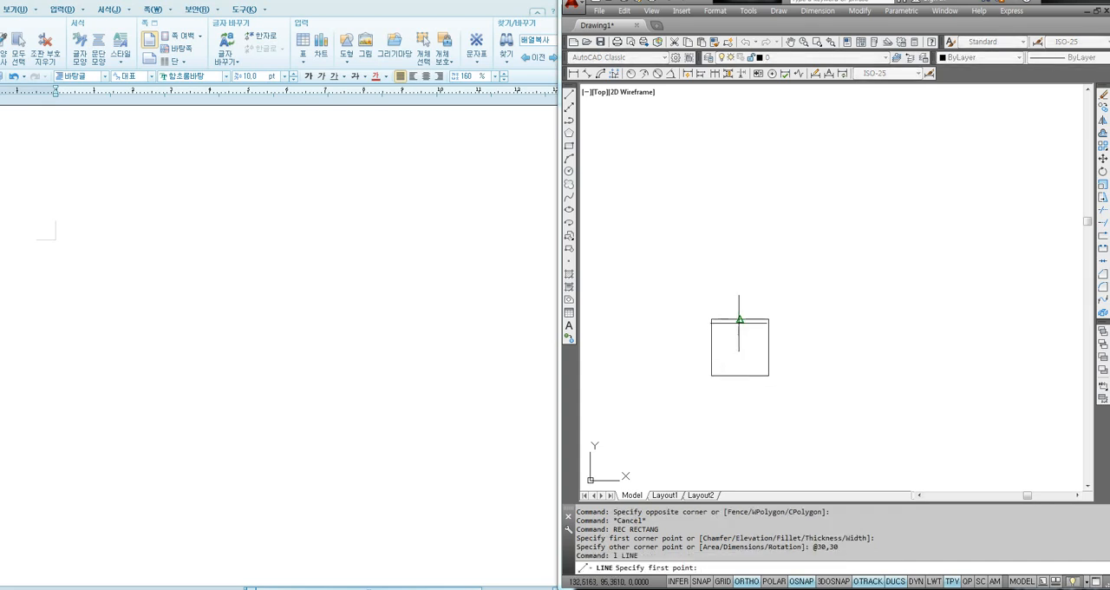
{"action": "left_click", "coordinate": [739, 319]}
{"action": "left_click", "coordinate": [739, 375]}
{"action": "key", "text": "Return"}
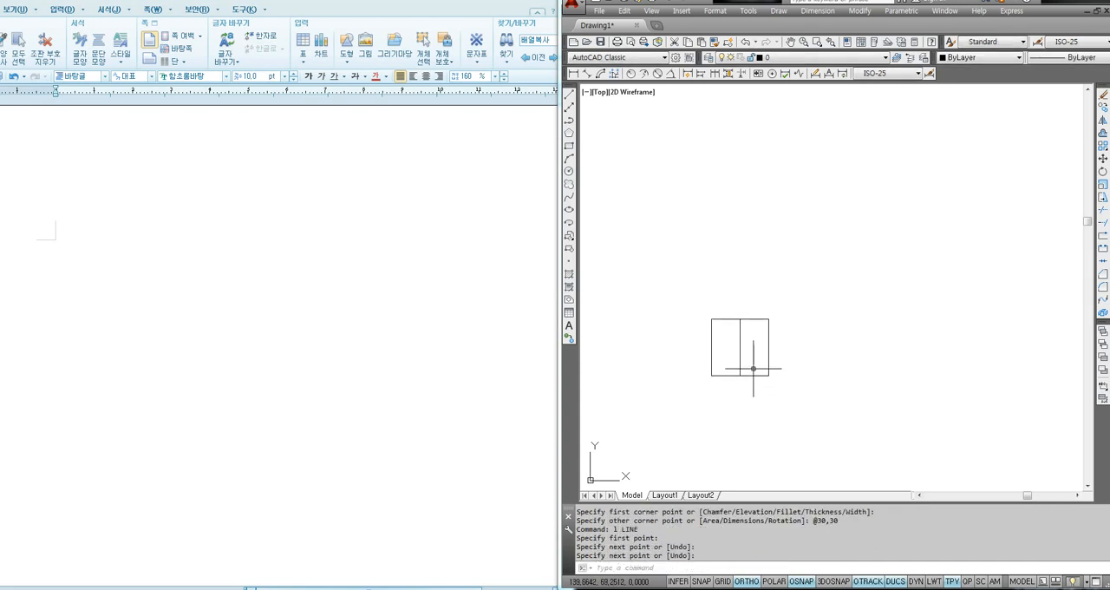
{"action": "key", "text": "Return"}
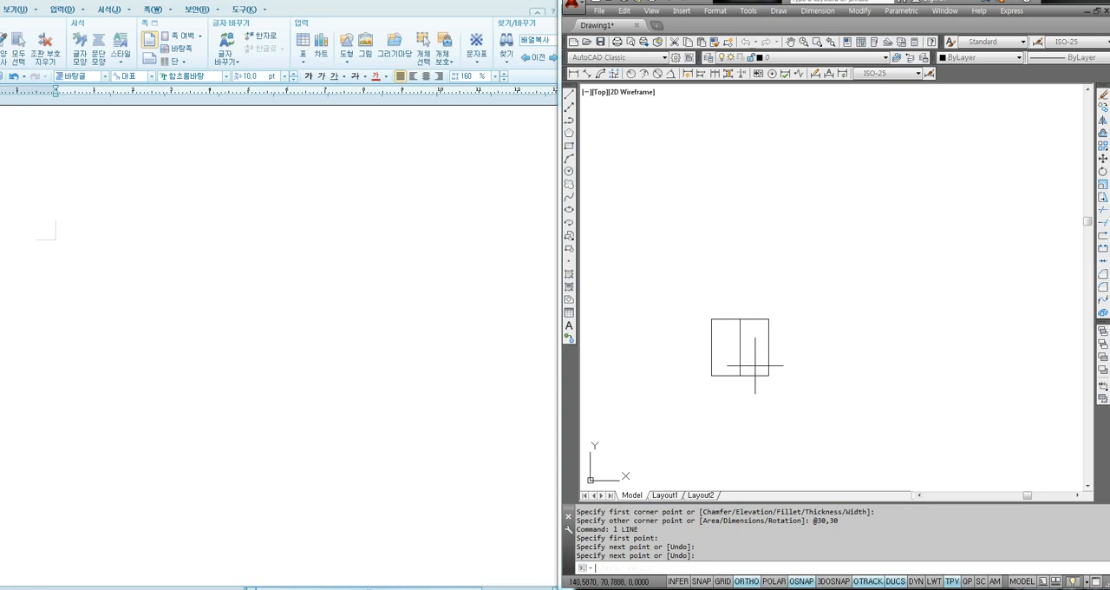
{"action": "left_click", "coordinate": [769, 347]}
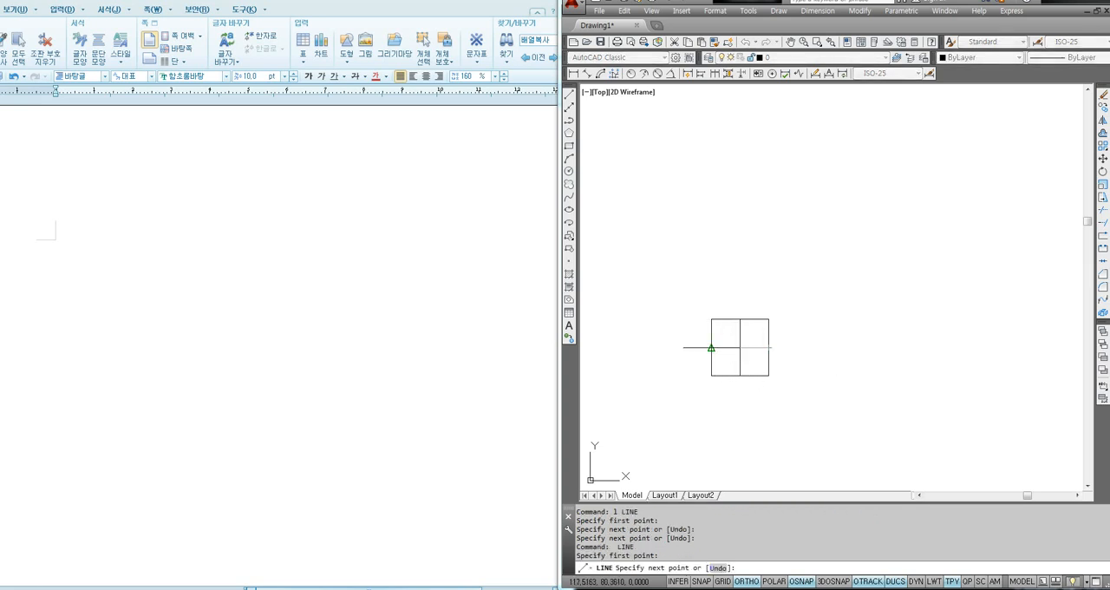
{"action": "left_click", "coordinate": [711, 347]}
{"action": "key", "text": "Return"}
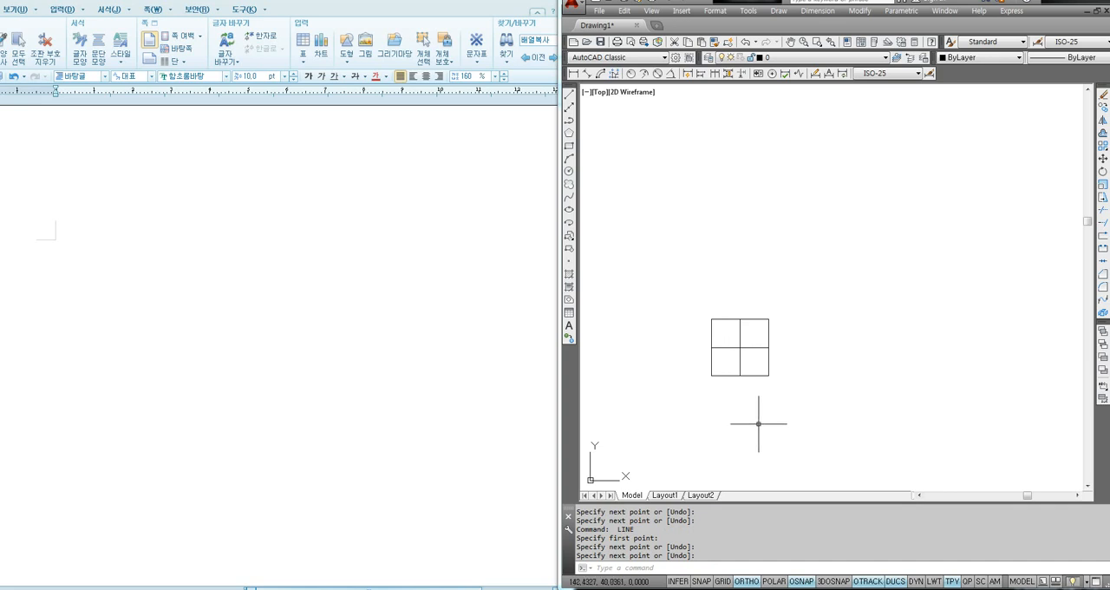
- Draw a circle of radius 10 centred where the square's two centre lines cross
{"action": "scroll", "coordinate": [714, 381], "scroll_direction": "up", "scroll_amount": 2}
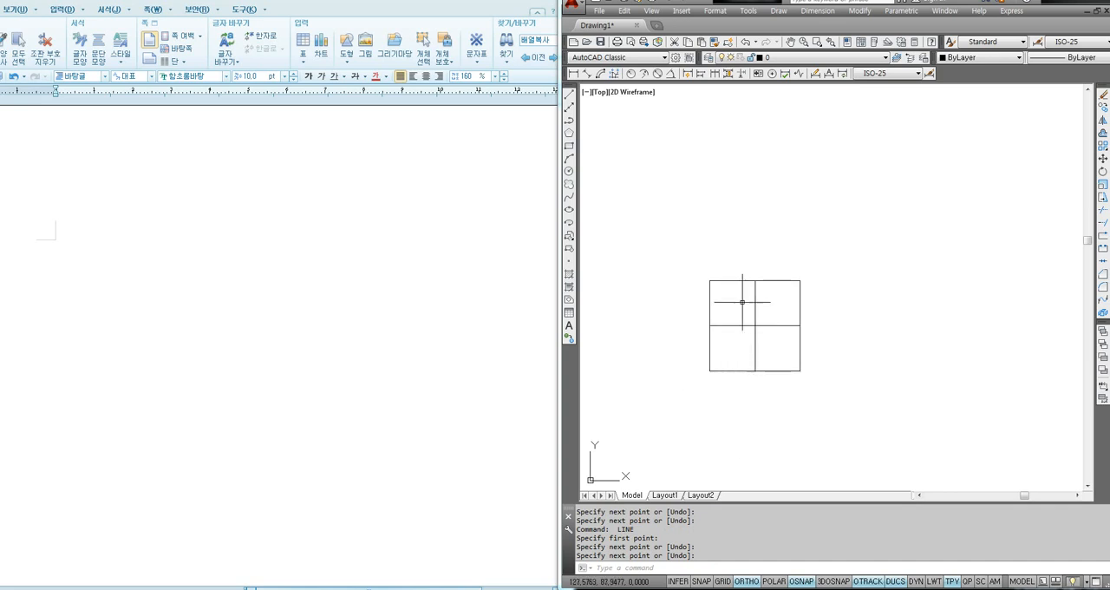
{"action": "type", "text": "c"}
{"action": "key", "text": "Return"}
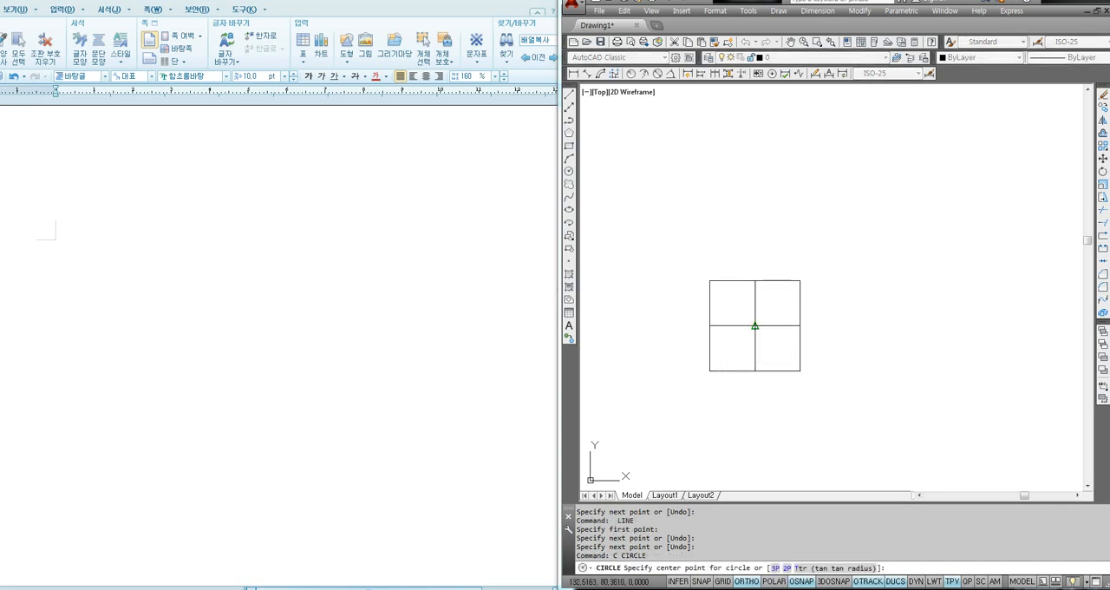
{"action": "left_click", "coordinate": [755, 326]}
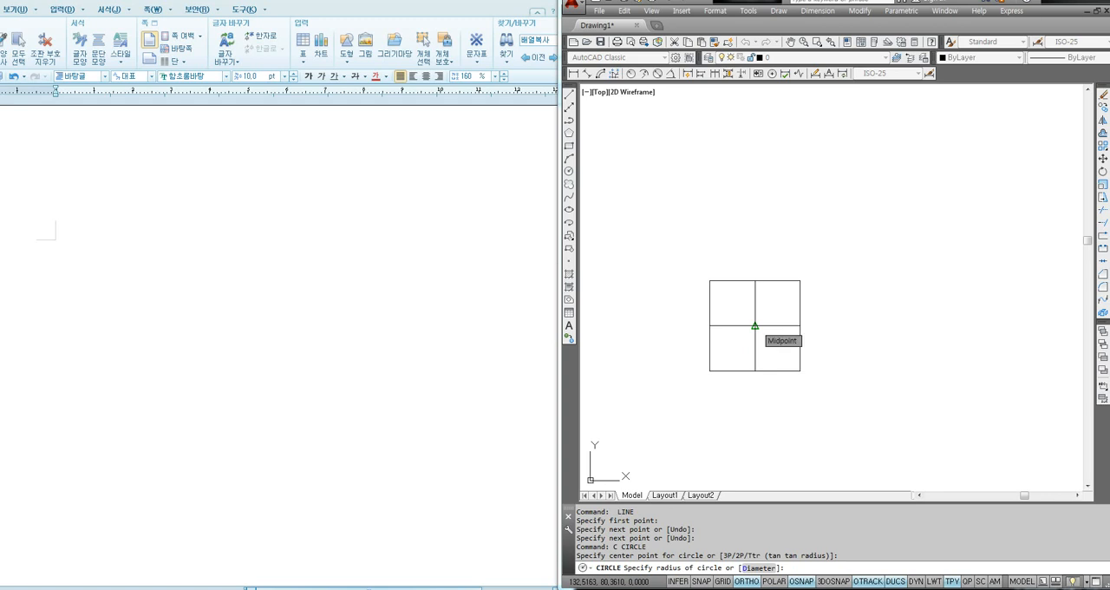
{"action": "type", "text": "10"}
{"action": "key", "text": "Return"}
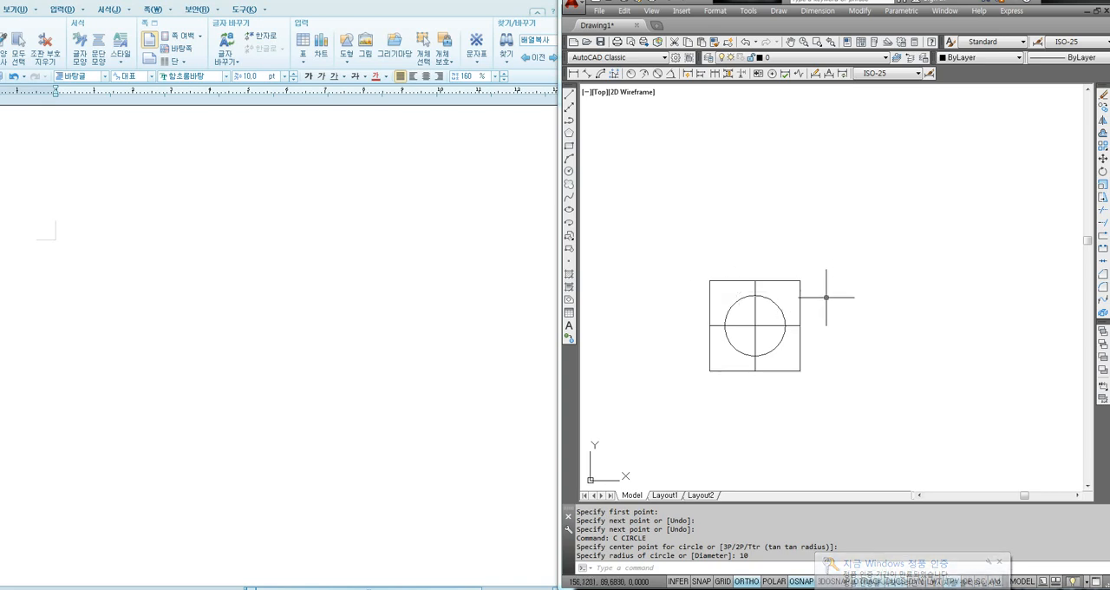
{"action": "left_click", "coordinate": [839, 258]}
{"action": "left_click", "coordinate": [824, 327]}
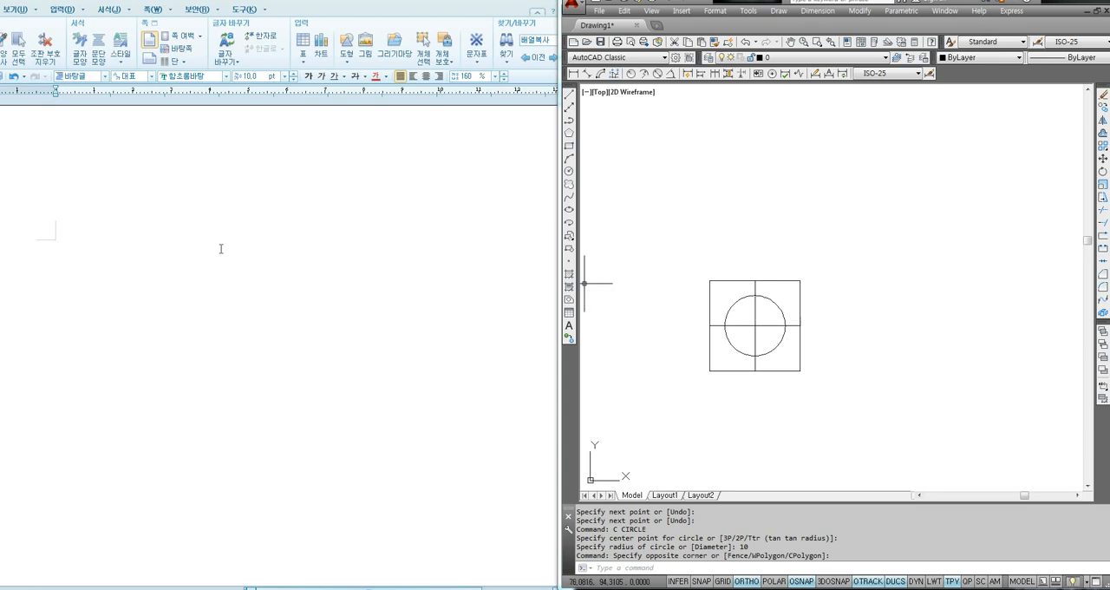
- Switch to the word processor document and write the heading "현재 도면에서 블록사용하기" on the first line
{"action": "left_click", "coordinate": [52, 260]}
{"action": "type", "text": "현재"}
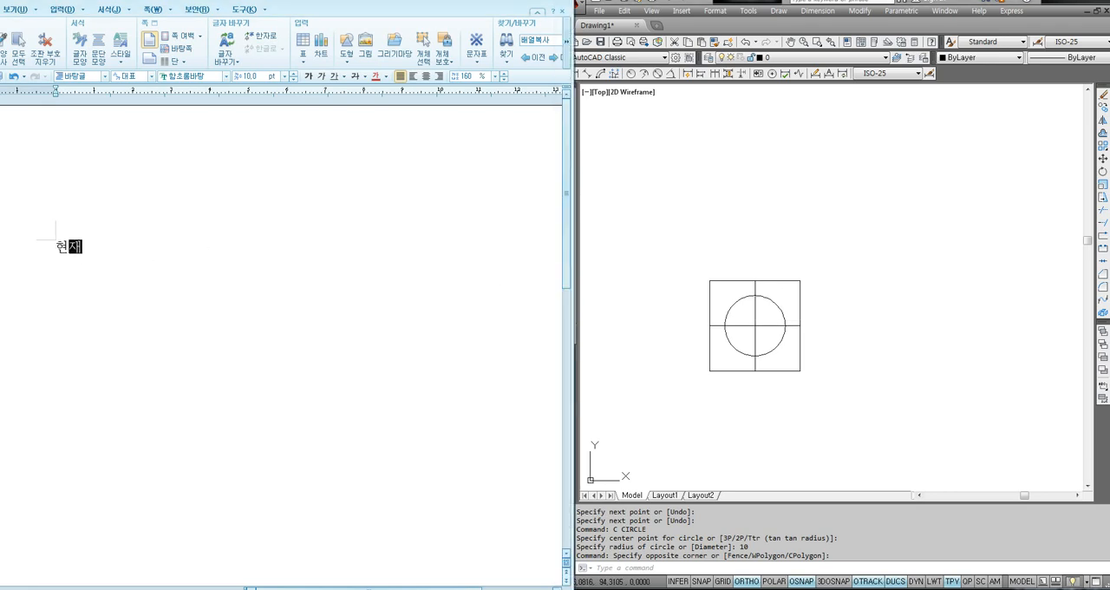
{"action": "type", "text": " 도면에서 블ㄹ록사용하기"}
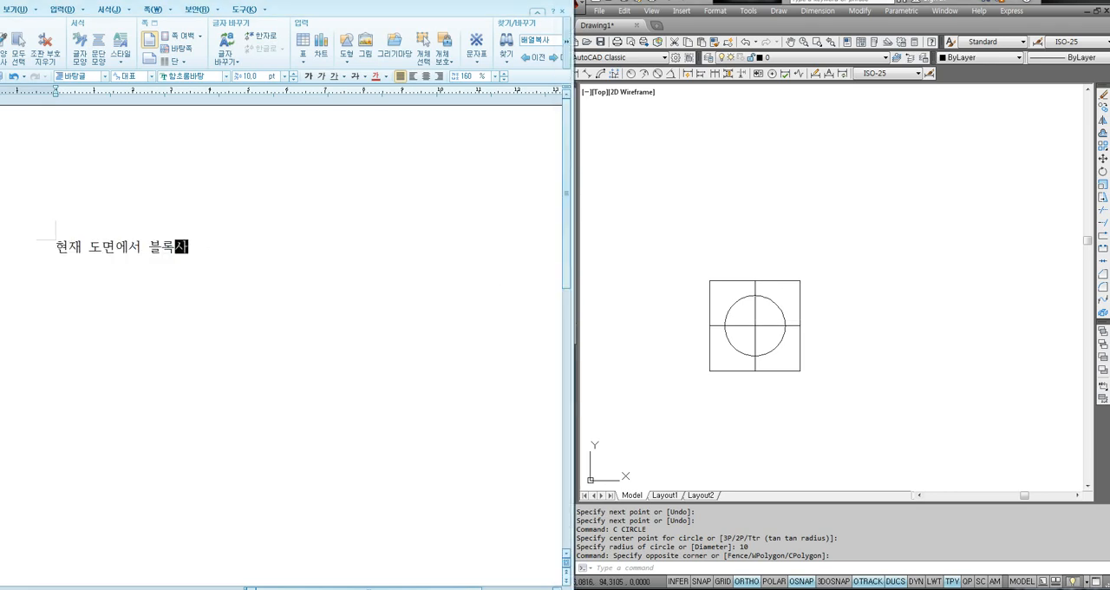
{"action": "key", "text": "Return"}
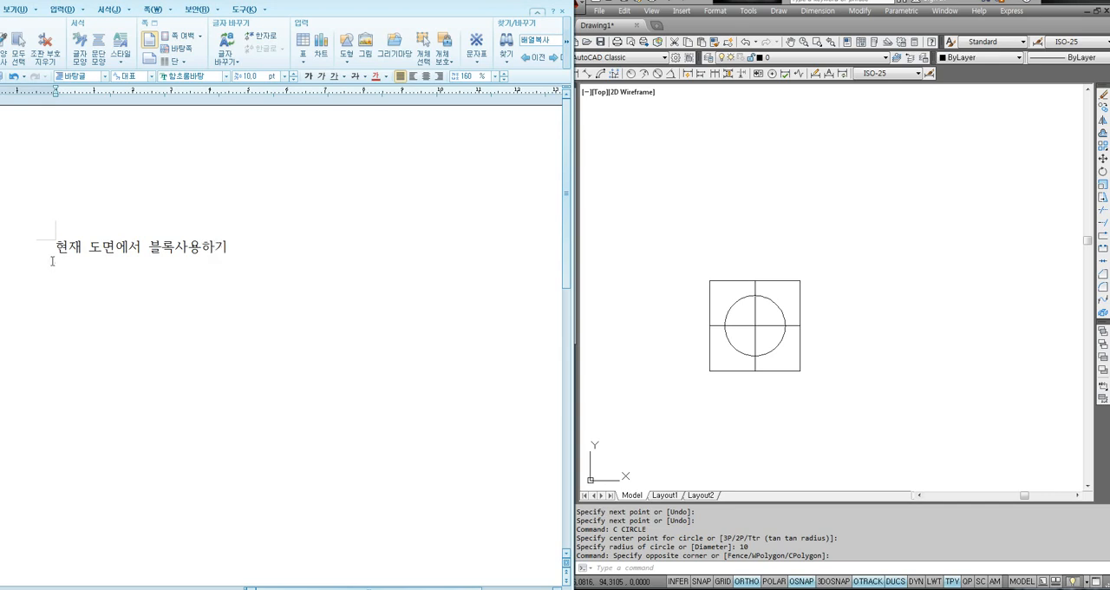
- Add the line "블록으로만들고자하는 도형을 선택하고 Ctrl+C로 복사를 한다." below the heading in the document, ending with a new line
{"action": "left_click", "coordinate": [675, 320]}
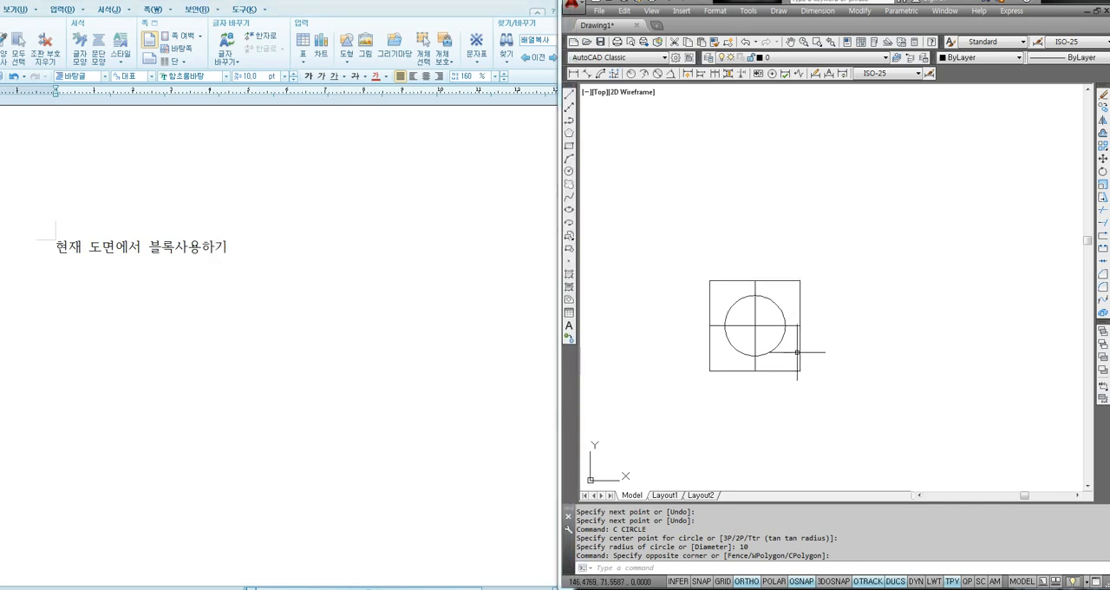
{"action": "left_click", "coordinate": [120, 259]}
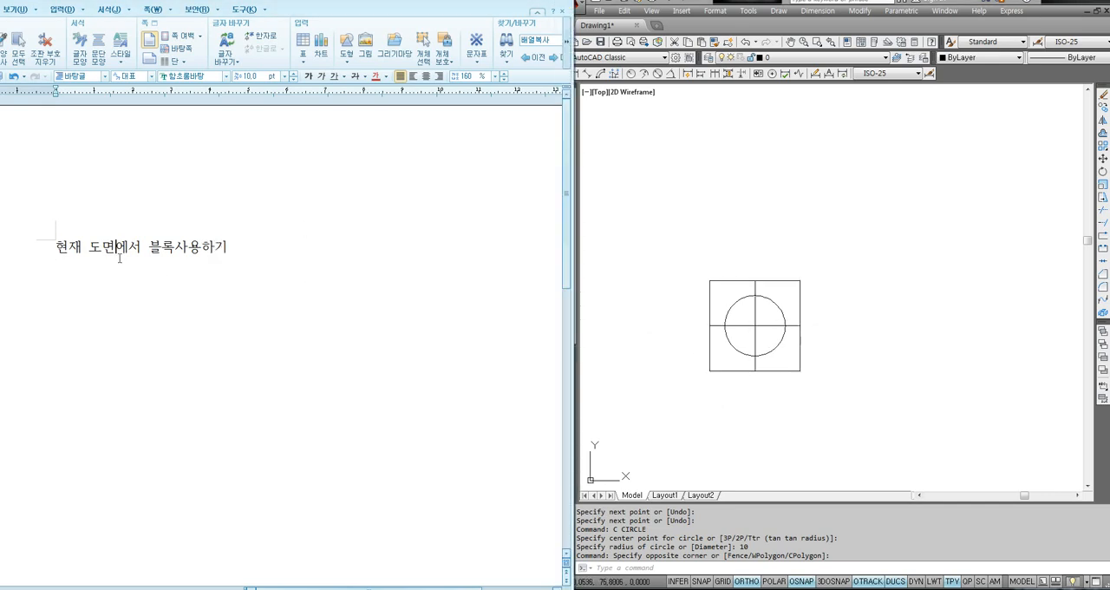
{"action": "type", "text": "블록으로만ㄷ들고자하"}
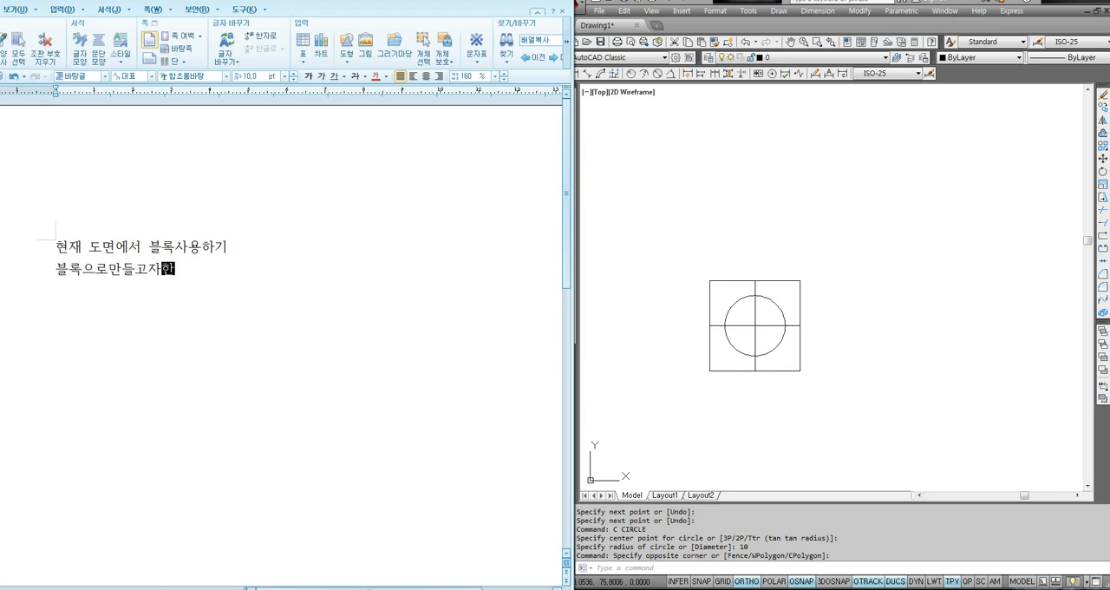
{"action": "type", "text": "는 도형을 선택하고 Ctrl"}
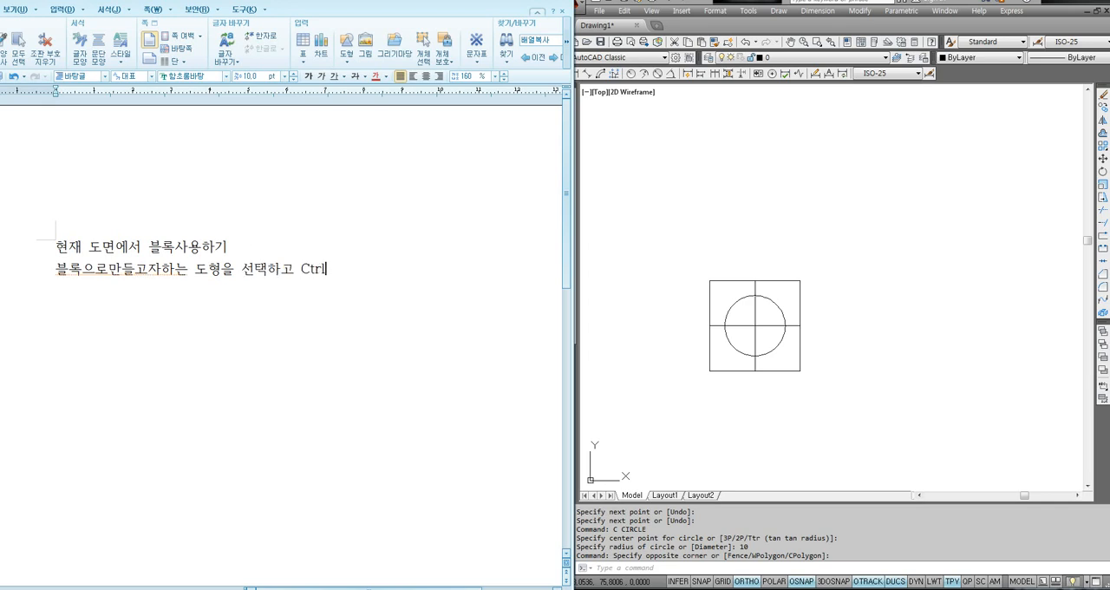
{"action": "type", "text": "+C로 복사를 하"}
{"action": "type", "text": "ㄴ다."}
{"action": "key", "text": "Return"}
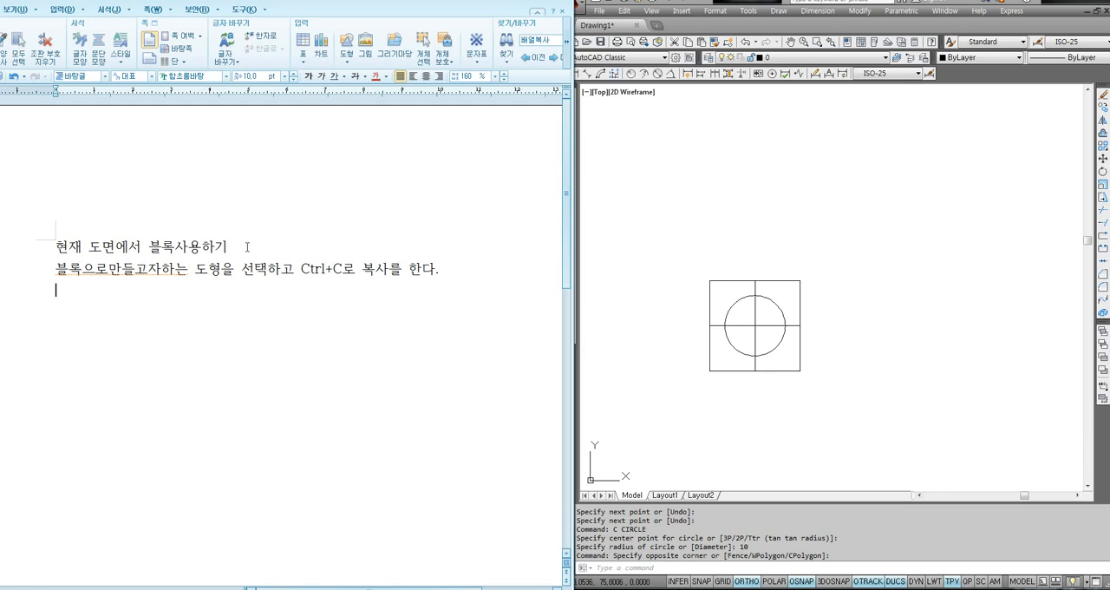
- Back in AutoCAD, copy the square with its centre lines and circle to the clipboard and paste it above and to the right of the original
{"action": "left_click", "coordinate": [714, 351]}
{"action": "left_click", "coordinate": [886, 239]}
{"action": "left_click", "coordinate": [670, 410]}
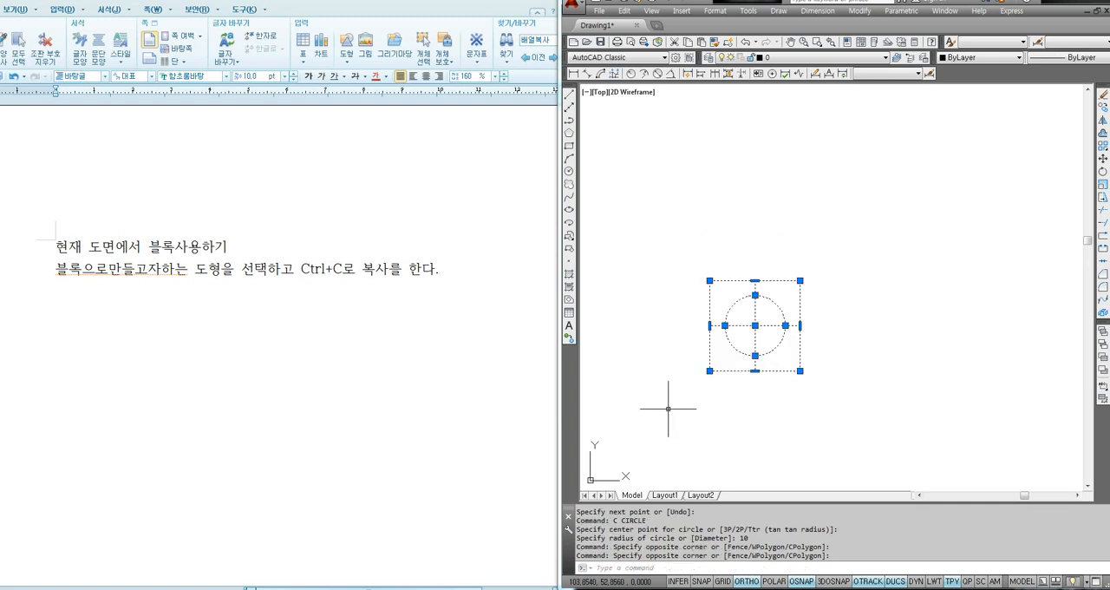
{"action": "key", "text": "ctrl+c"}
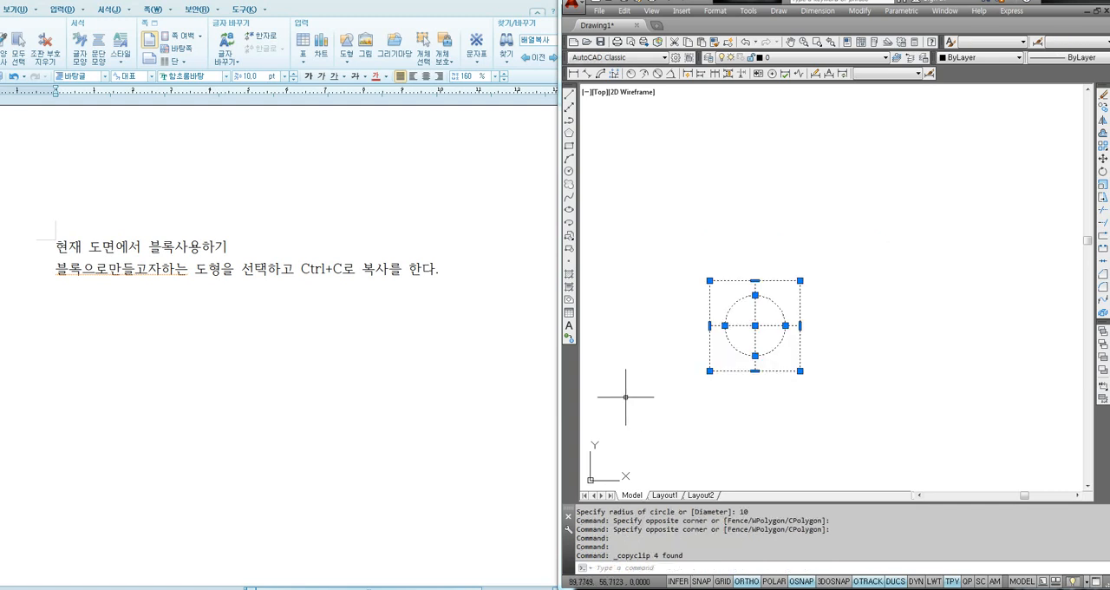
{"action": "left_click", "coordinate": [751, 416]}
{"action": "key", "text": "Escape"}
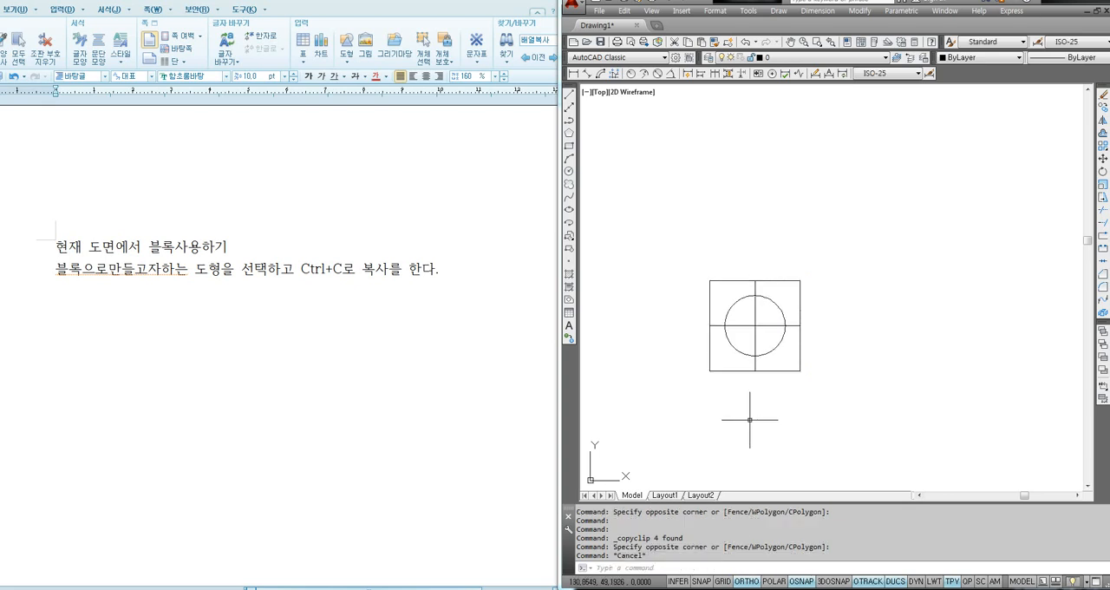
{"action": "key", "text": "ctrl+v"}
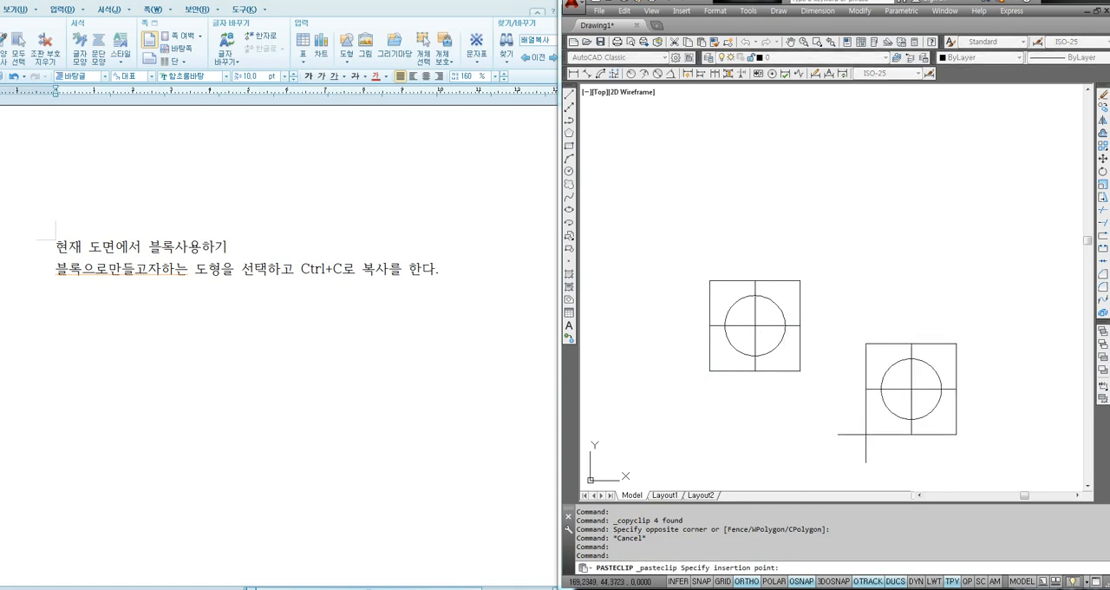
{"action": "left_click", "coordinate": [910, 289]}
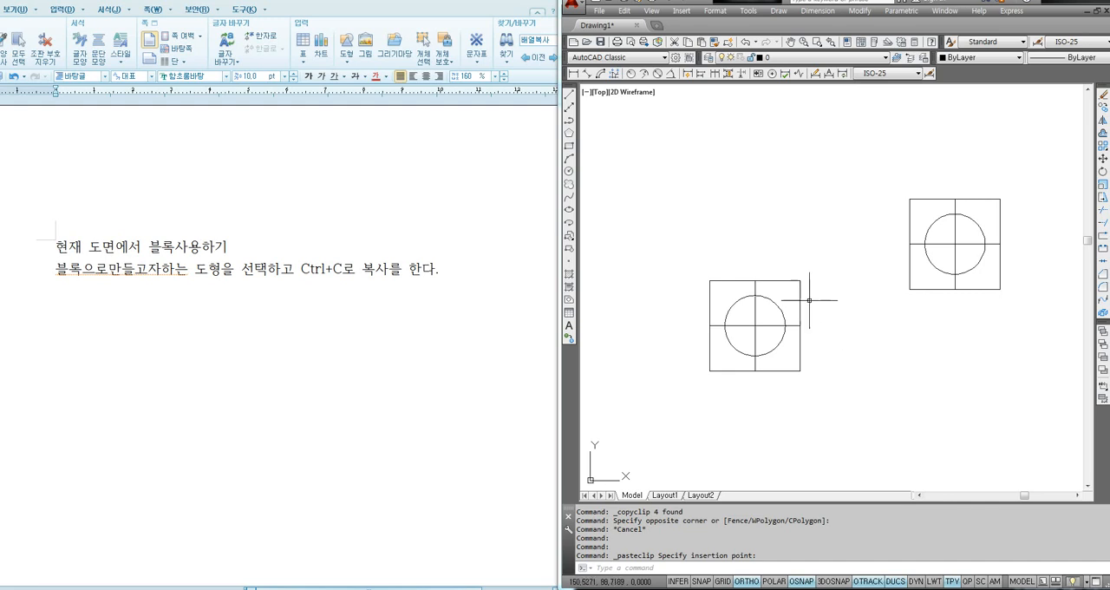
- Draw two freehand rectangles, a large one above the original square and a flatter one above the pasted copy
{"action": "type", "text": "rec"}
{"action": "key", "text": "Return"}
{"action": "left_click", "coordinate": [674, 246]}
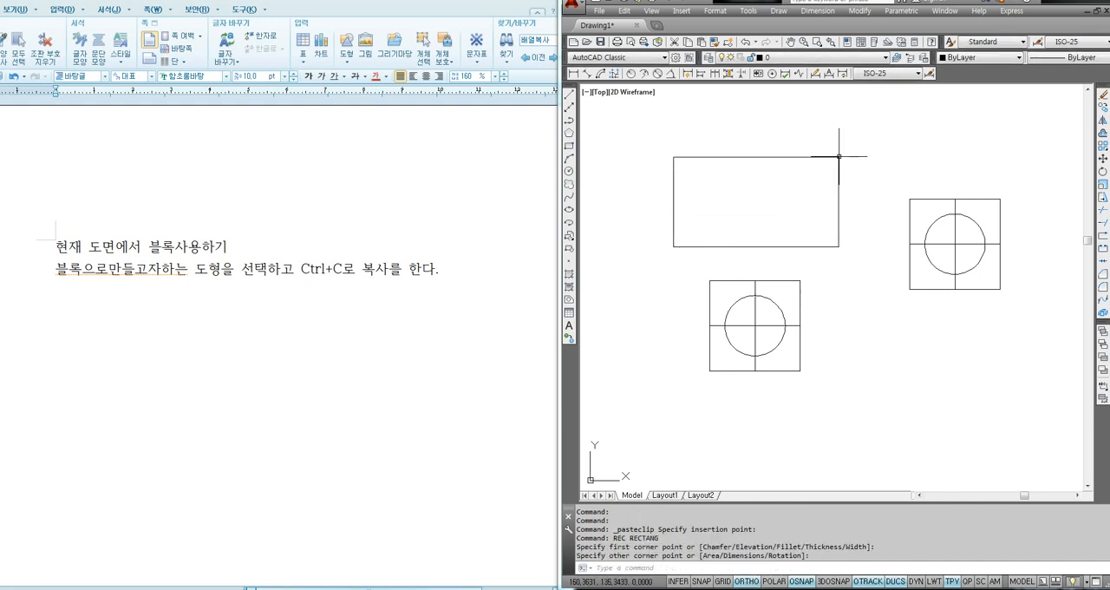
{"action": "left_click", "coordinate": [838, 157]}
{"action": "key", "text": "Return"}
{"action": "left_click", "coordinate": [878, 135]}
{"action": "left_click", "coordinate": [1030, 170]}
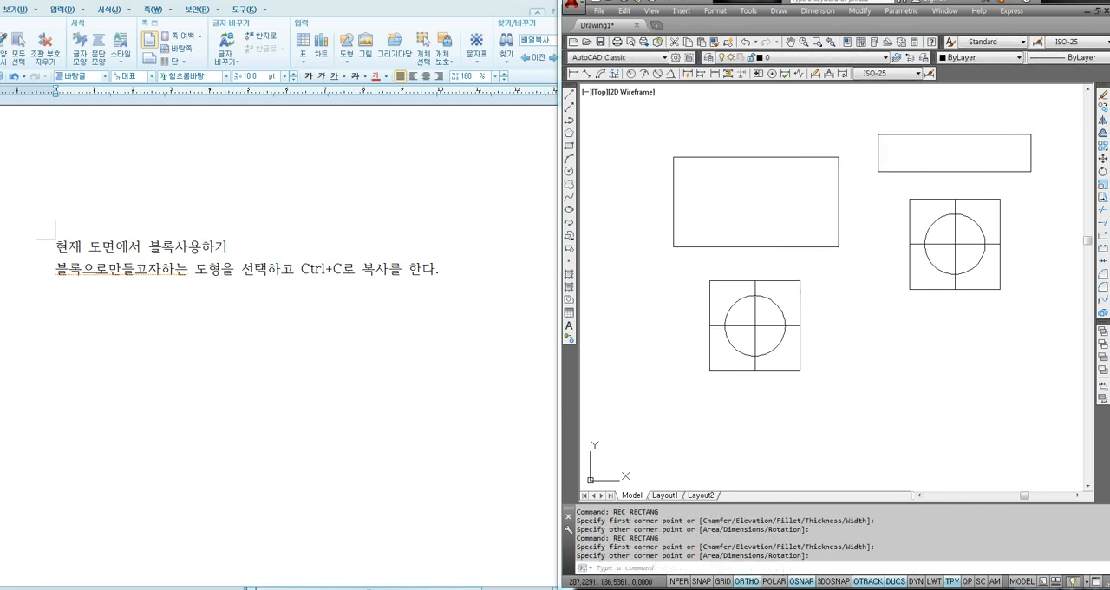
- Draw a circle of radius about 22.4 centred on the flat rectangle's lower-left corner, and a smaller freehand circle to the right of the original square
{"action": "type", "text": "c"}
{"action": "key", "text": "Return"}
{"action": "left_click", "coordinate": [878, 170]}
{"action": "left_click", "coordinate": [878, 239]}
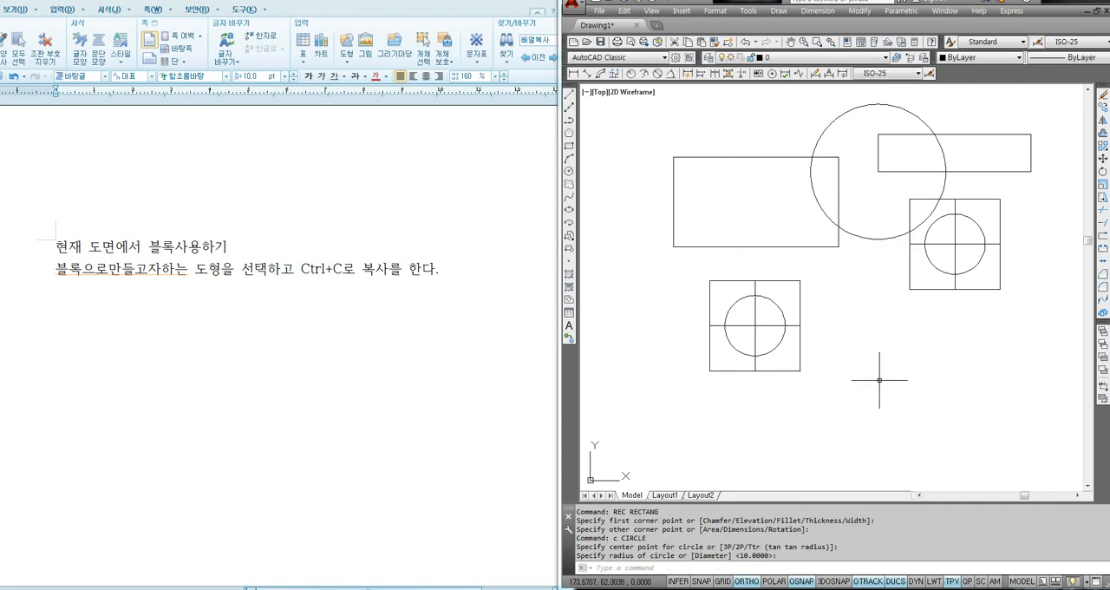
{"action": "key", "text": "Return"}
{"action": "left_click", "coordinate": [858, 337]}
{"action": "left_click", "coordinate": [858, 377]}
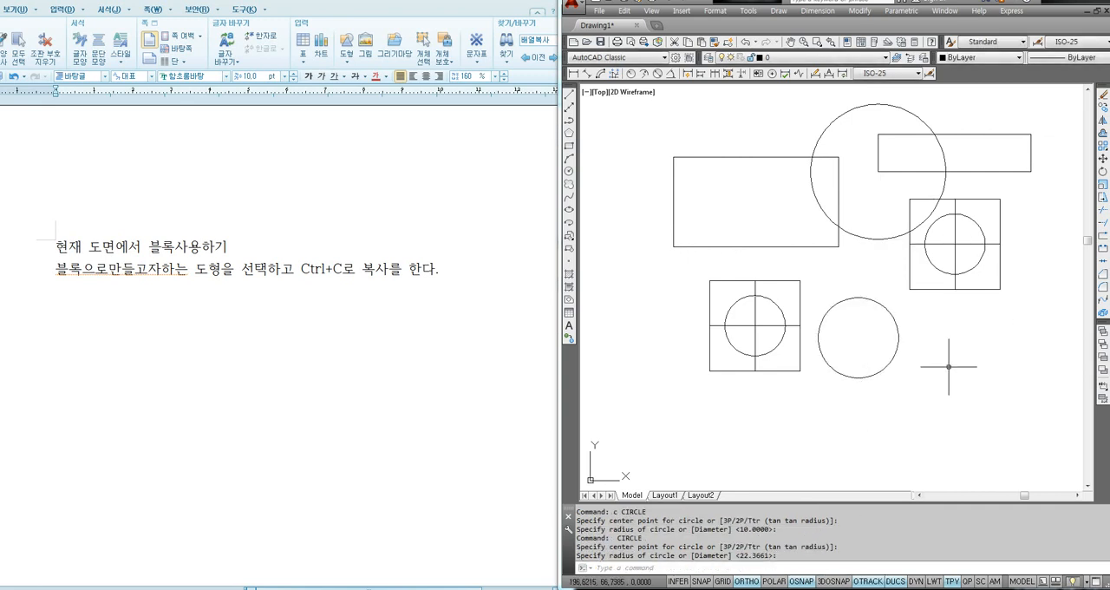
- Paste another copy of the square figure below and to the right of the smaller freehand circle
{"action": "key", "text": "ctrl+v"}
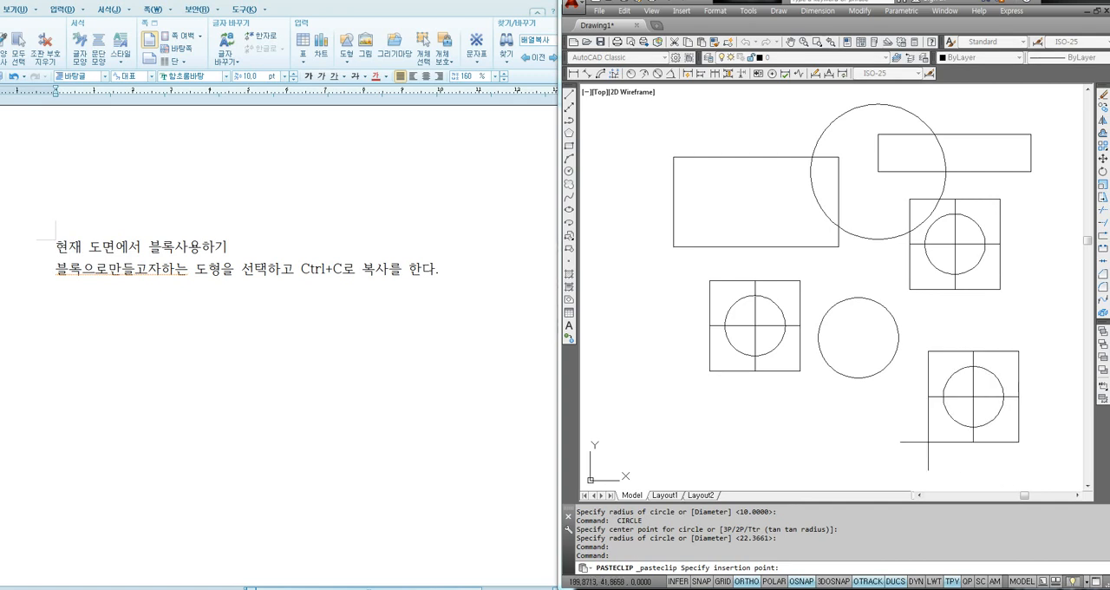
{"action": "left_click", "coordinate": [931, 440]}
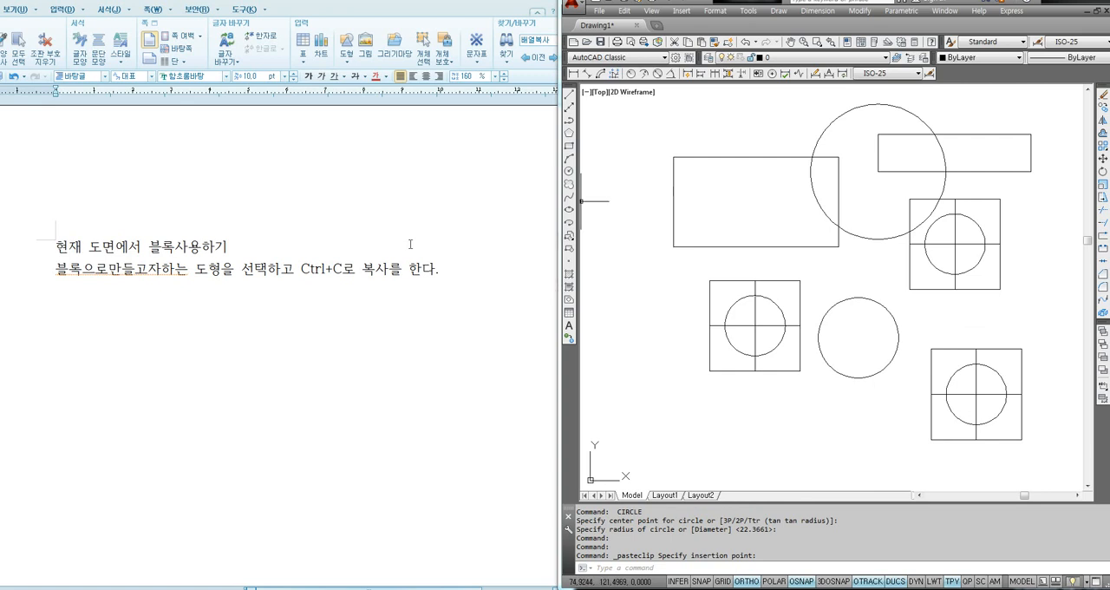
- Add the note line "원하는 경우 Ctrl+V를 눌러서 원하는 위치에 붙여넣기 한다." below the copying note
{"action": "left_click", "coordinate": [445, 275]}
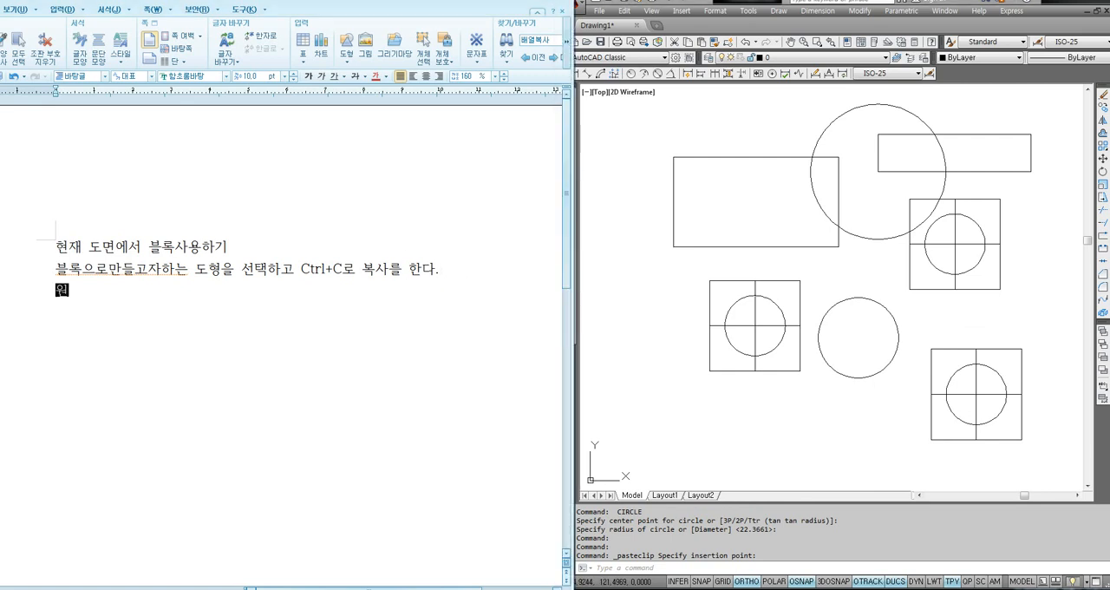
{"action": "type", "text": "원하는 경우 Ctrl+V를 눌러서 원하는"}
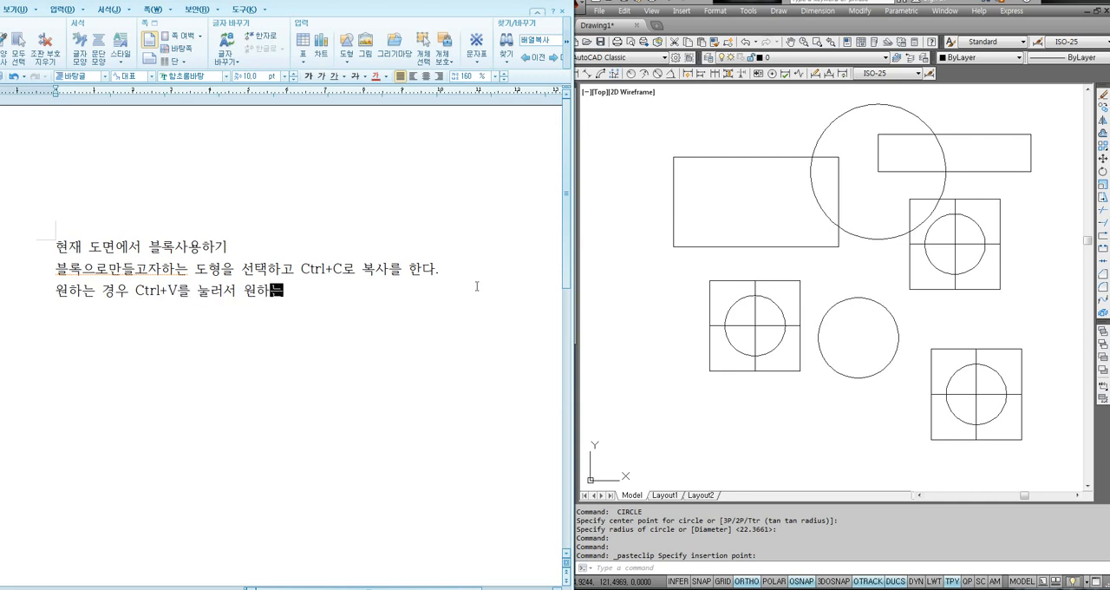
{"action": "type", "text": " 위치에 붙여넣기 "}
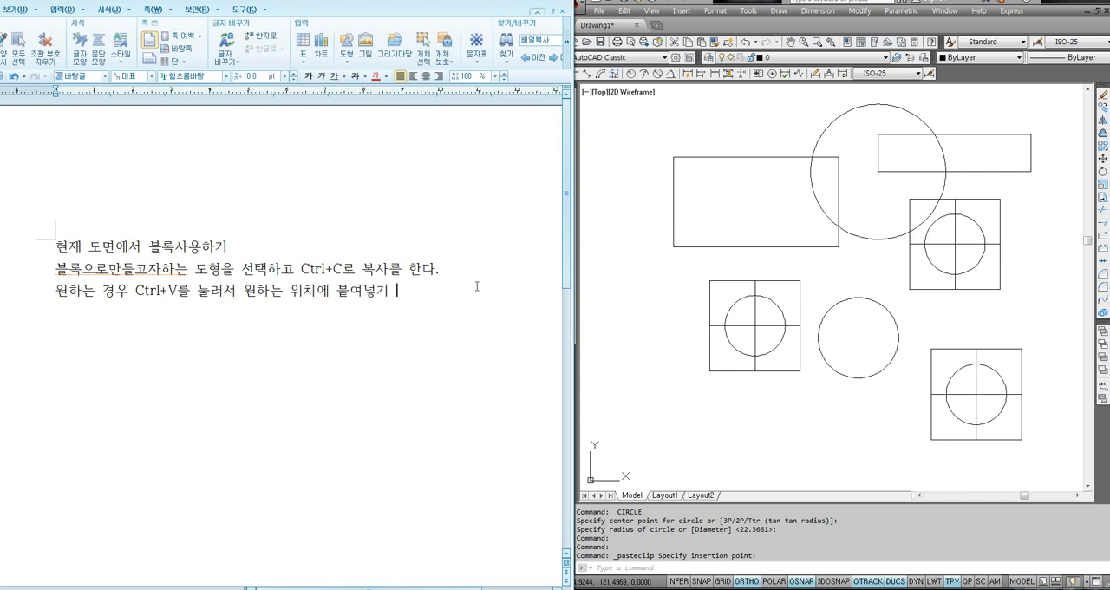
{"action": "type", "text": "한다."}
{"action": "key", "text": "ctrl+v"}
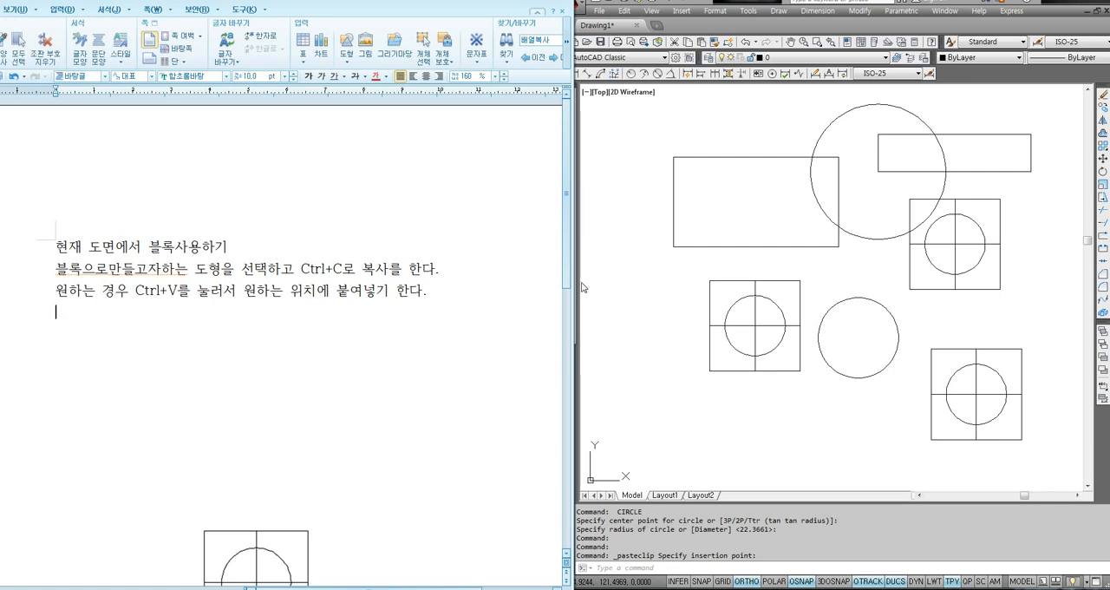
{"action": "left_click", "coordinate": [280, 544]}
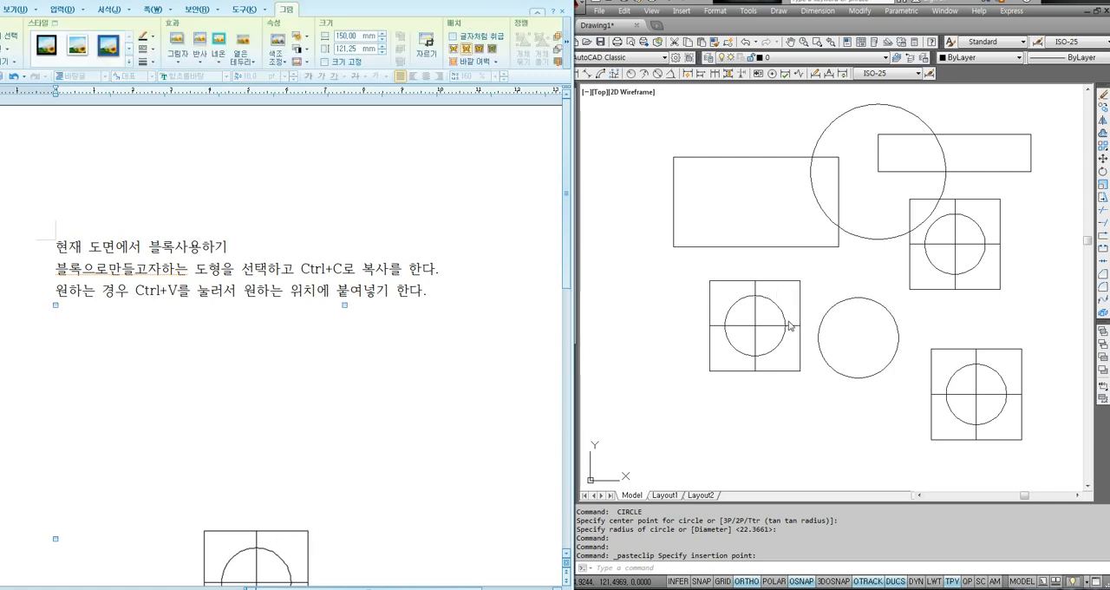
{"action": "left_click", "coordinate": [818, 264]}
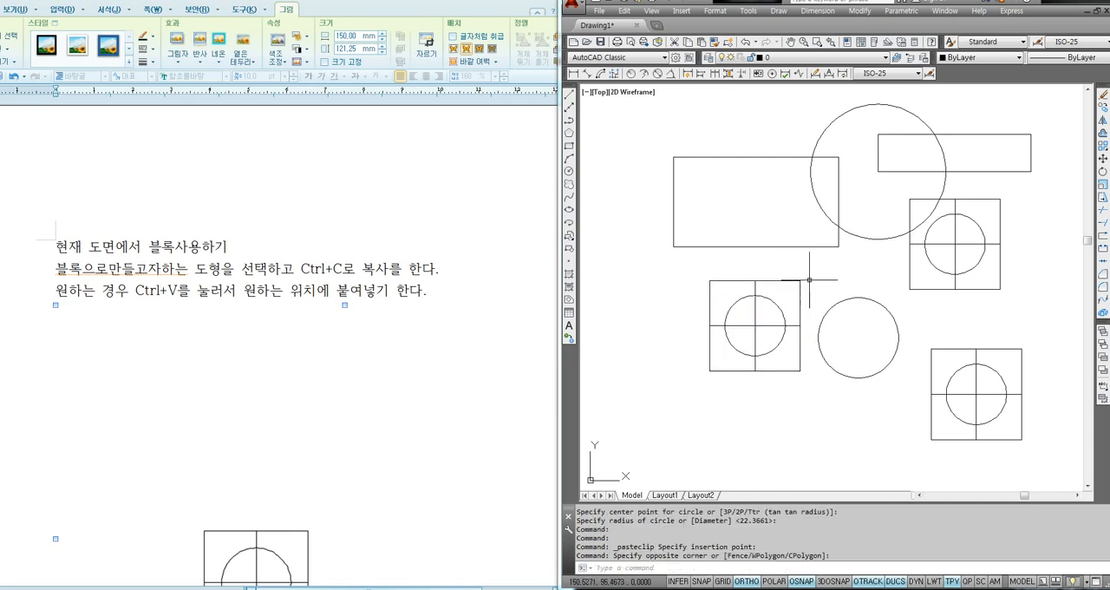
{"action": "left_click", "coordinate": [436, 303]}
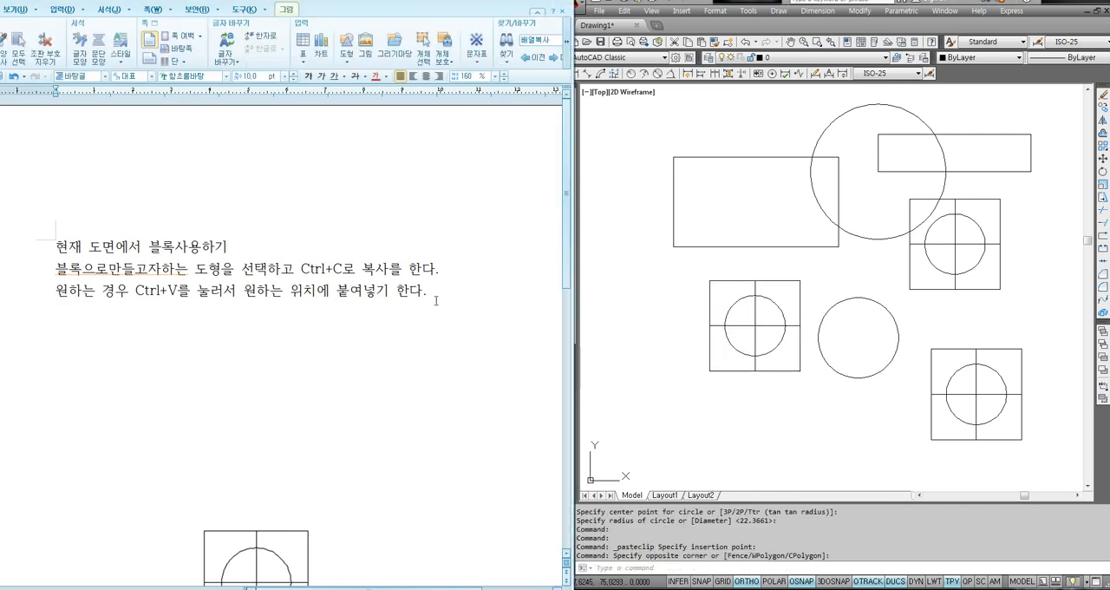
{"action": "scroll", "coordinate": [391, 351], "scroll_direction": "down", "scroll_amount": 3}
{"action": "left_click", "coordinate": [283, 443]}
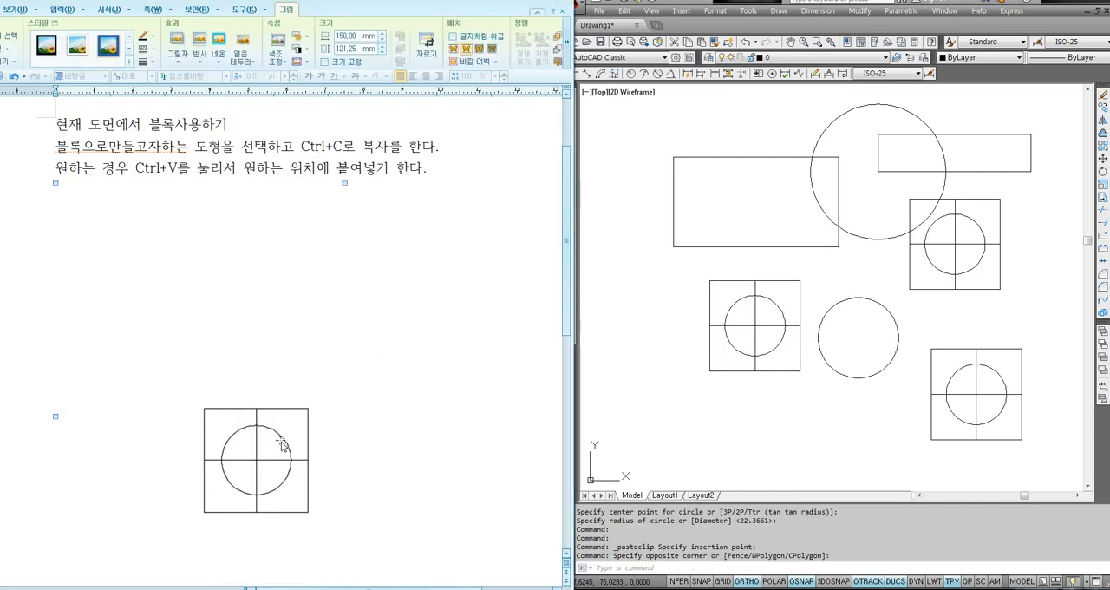
{"action": "key", "text": "Delete"}
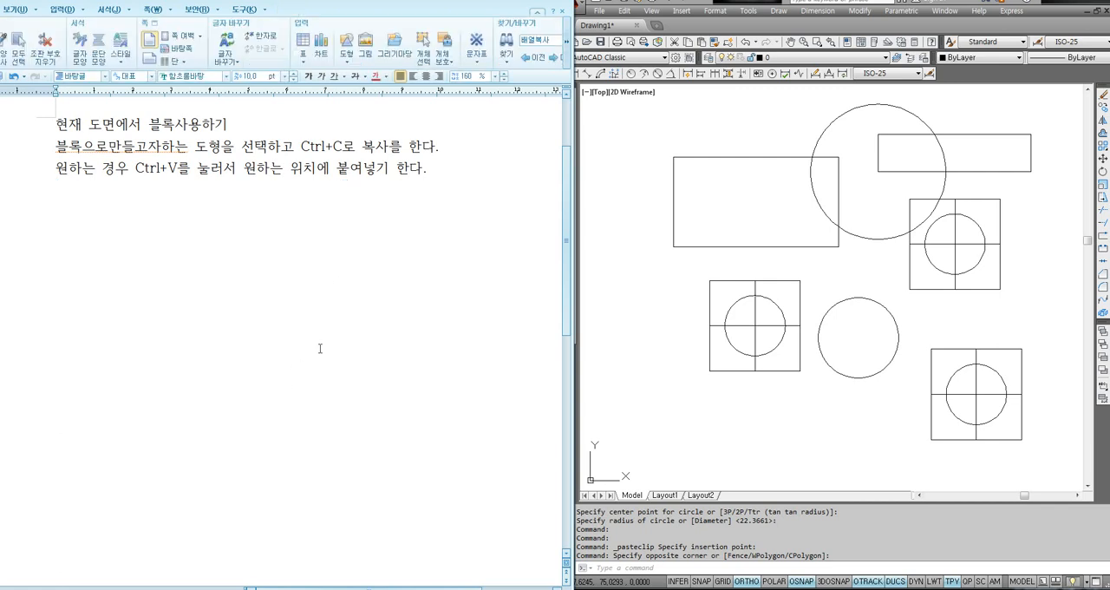
{"action": "scroll", "coordinate": [260, 293], "scroll_direction": "up", "scroll_amount": 2}
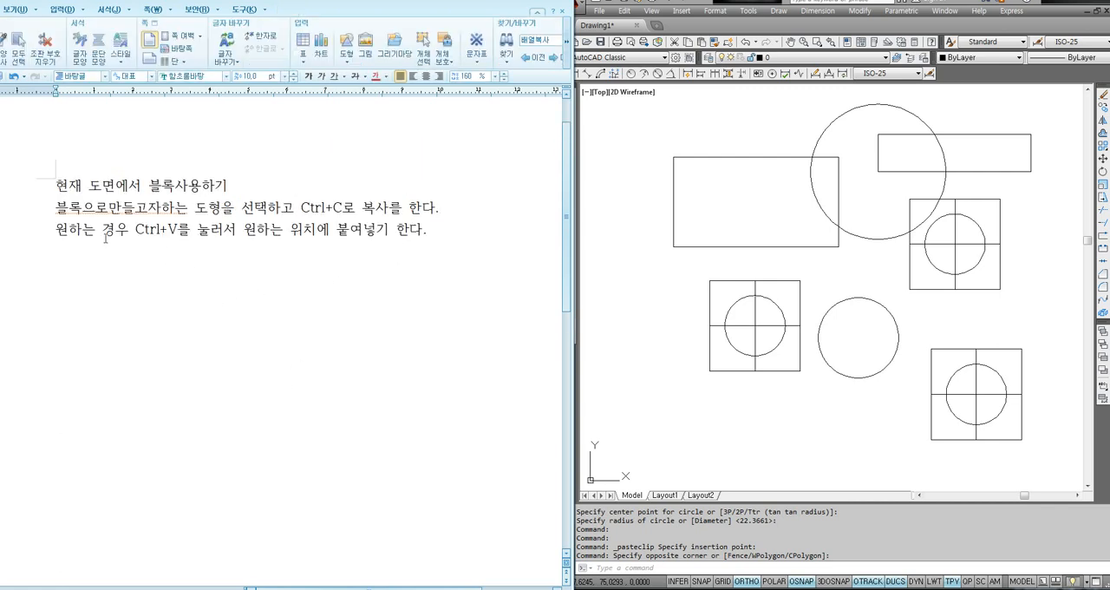
- Highlight "Ctrl+V" in the note, switch to AutoCAD and check the original figure's square, centre lines and circle by selecting them piece by piece
{"action": "left_click_drag", "start_coordinate": [57, 231], "coordinate": [178, 232]}
{"action": "left_click", "coordinate": [245, 233]}
{"action": "left_click", "coordinate": [723, 381]}
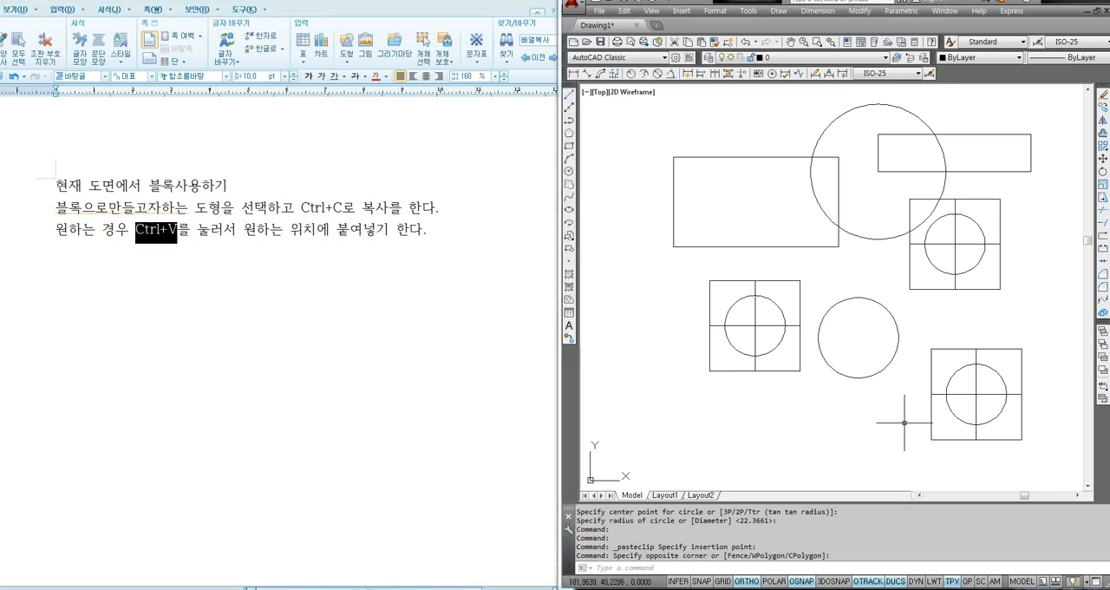
{"action": "middle_click_drag", "start_coordinate": [904, 423], "coordinate": [870, 402]}
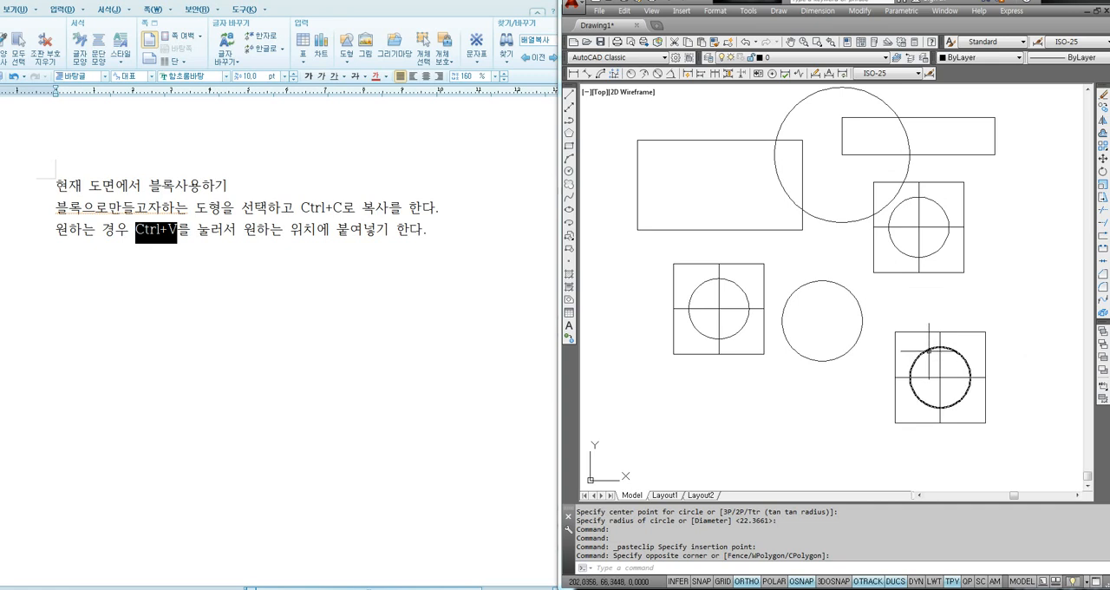
{"action": "left_click", "coordinate": [764, 336]}
{"action": "left_click", "coordinate": [756, 306]}
{"action": "left_click", "coordinate": [754, 310]}
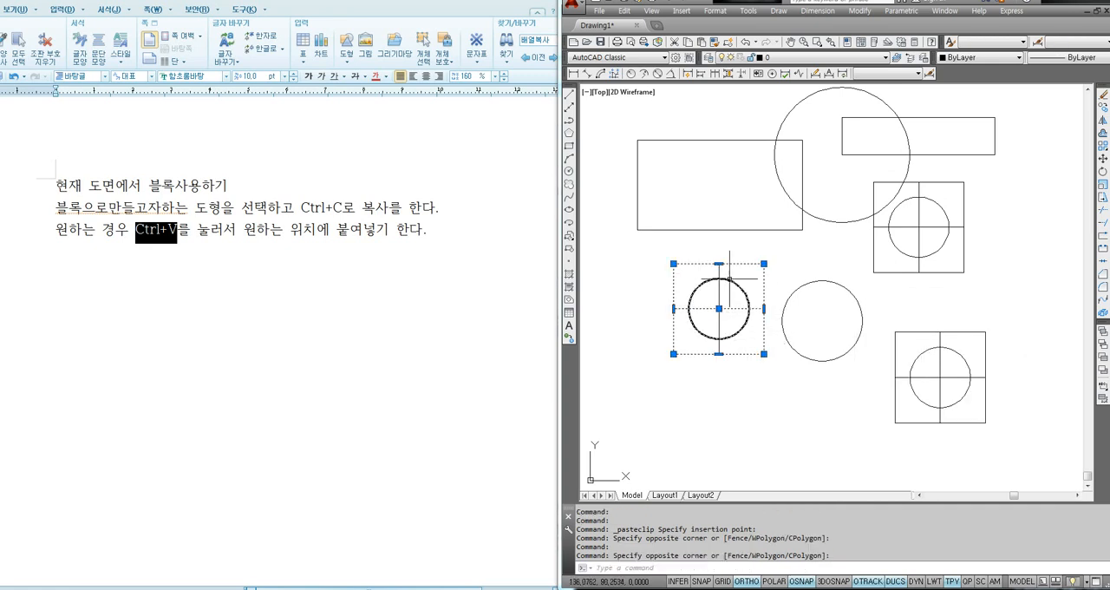
{"action": "left_click", "coordinate": [741, 294]}
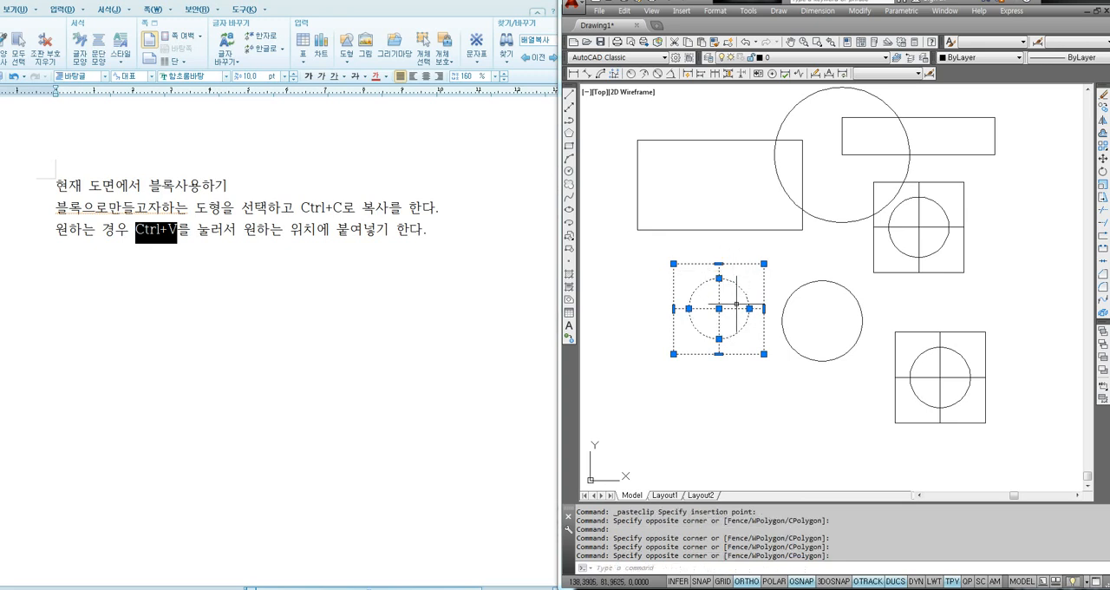
{"action": "key", "text": "Escape"}
- Check the lower pasted copy the same way by selecting its square, circle and centre lines piece by piece, and clear the selection
{"action": "left_click", "coordinate": [918, 319]}
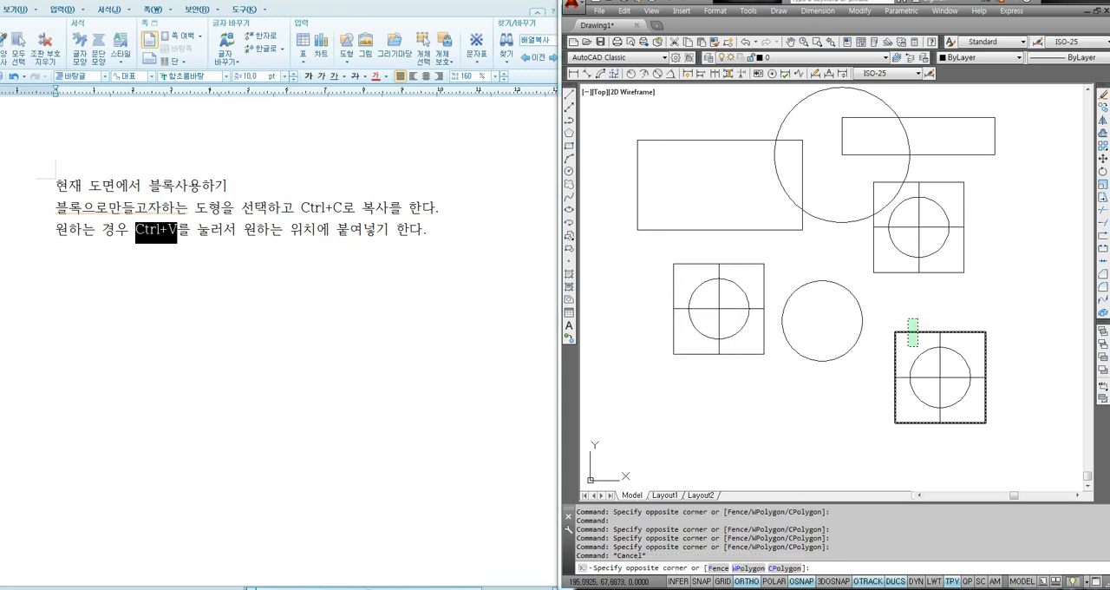
{"action": "left_click", "coordinate": [906, 348]}
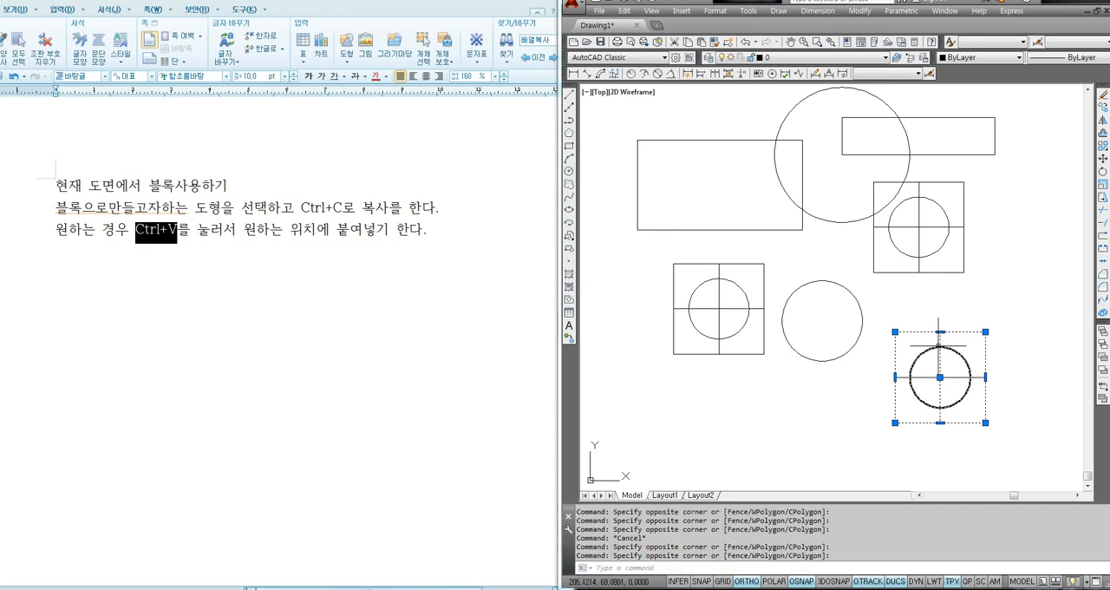
{"action": "left_click", "coordinate": [962, 347]}
{"action": "left_click", "coordinate": [947, 366]}
{"action": "left_click", "coordinate": [955, 374]}
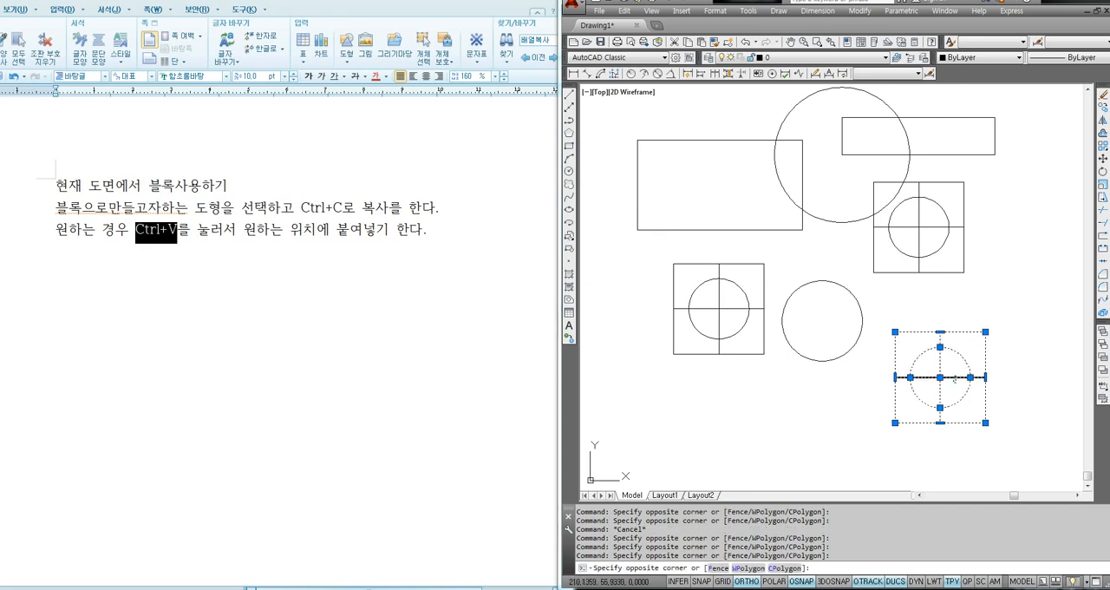
{"action": "left_click", "coordinate": [953, 385]}
{"action": "key", "text": "Escape"}
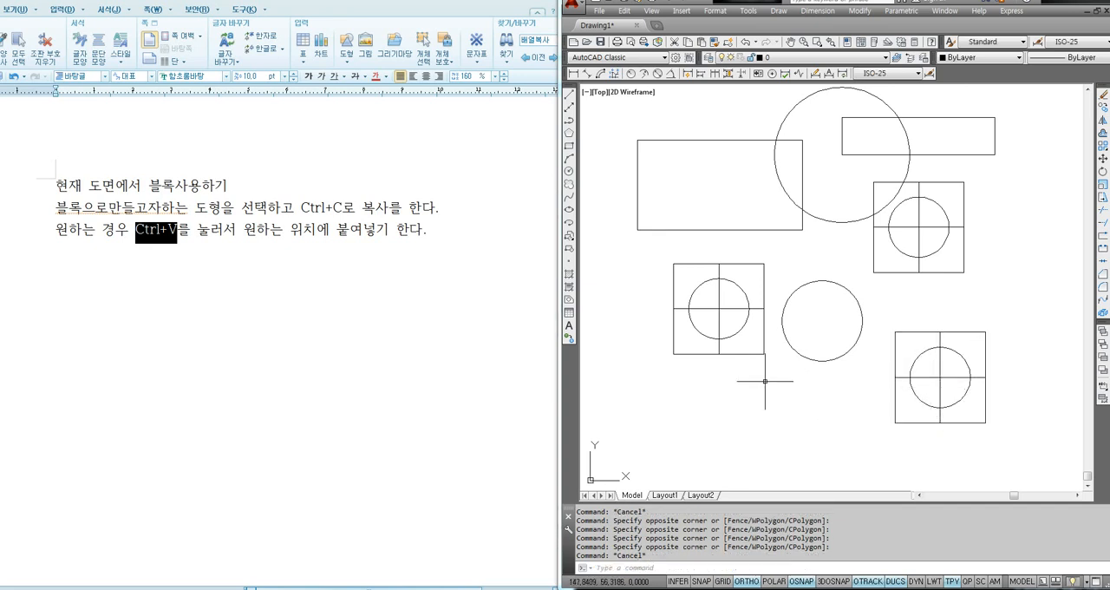
{"action": "left_click", "coordinate": [765, 382]}
{"action": "left_click", "coordinate": [794, 372]}
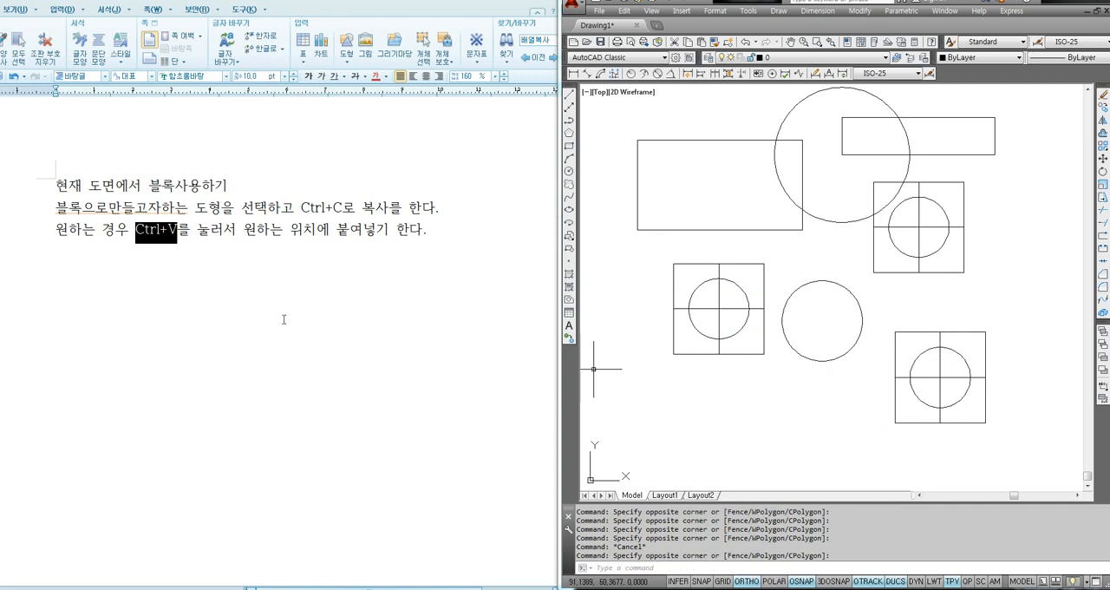
- In the notes document, leave a blank line and add "블록으로 붙여넣기하고 싶다면?" and "Ctrl+Shift+V를 누르고 원하는 위치에 클릭" on separate lines
{"action": "left_click", "coordinate": [177, 286]}
{"action": "type", "text": "블록으로 "}
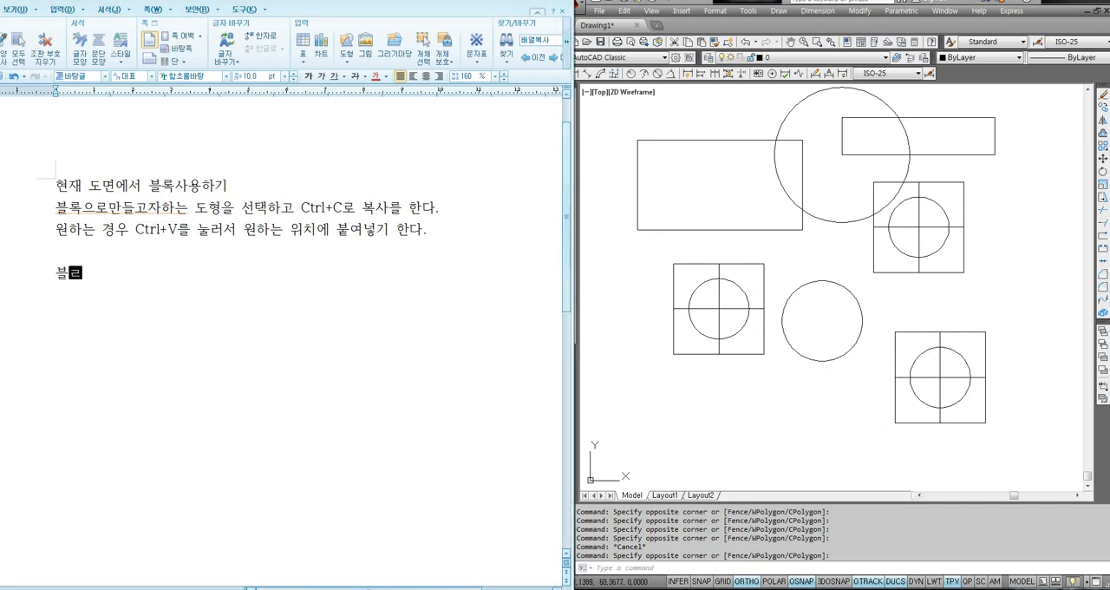
{"action": "type", "text": "붙여넣"}
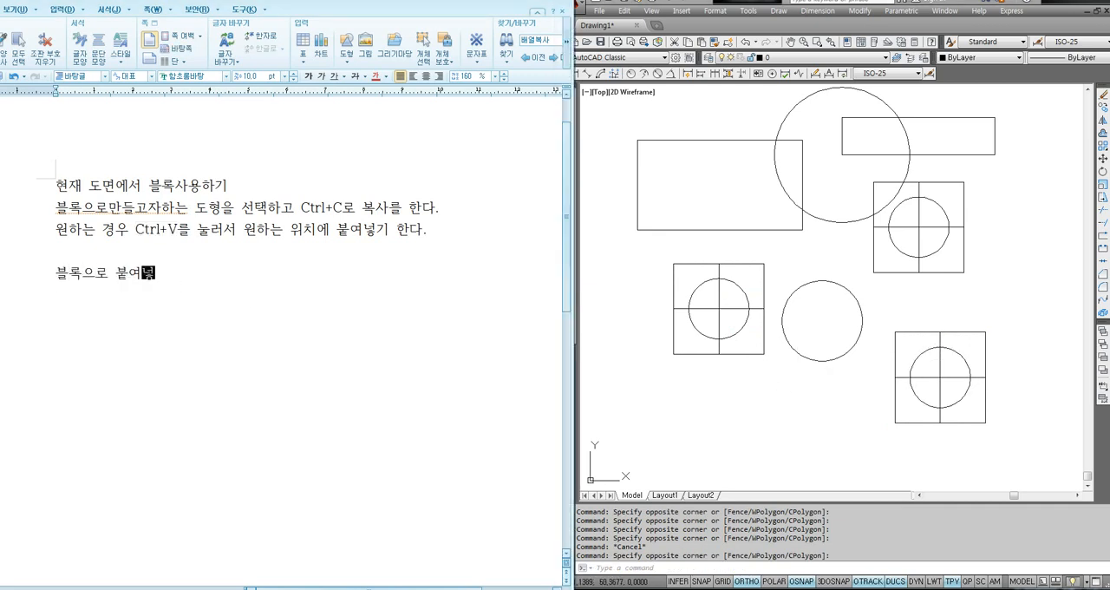
{"action": "type", "text": "기학고 쉬"}
{"action": "type", "text": "하고 싶다면?"}
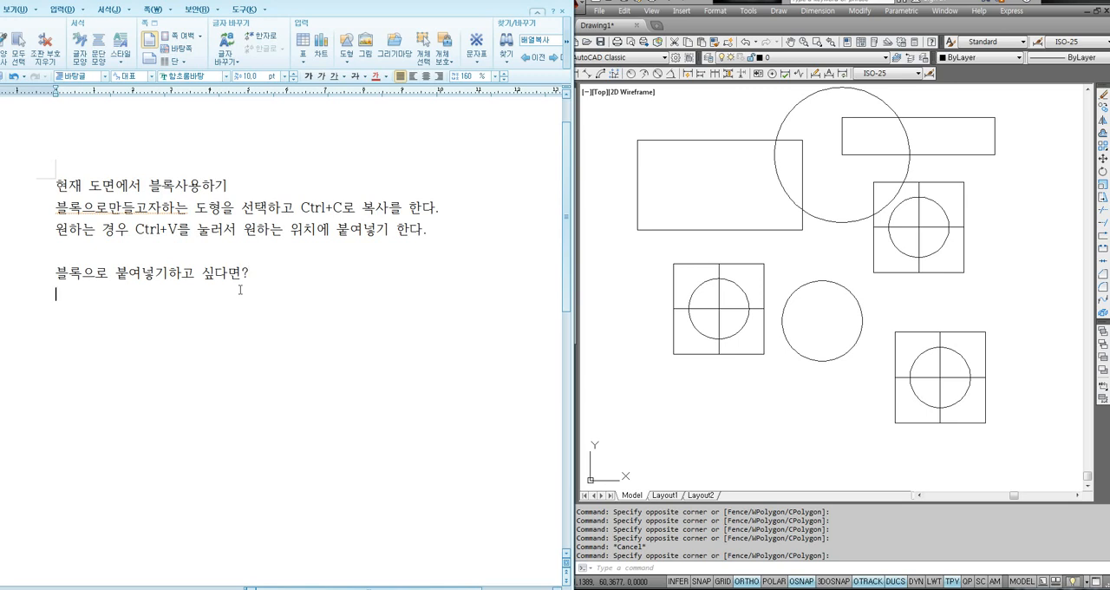
{"action": "type", "text": "Ctrl+"}
{"action": "type", "text": "르고 "}
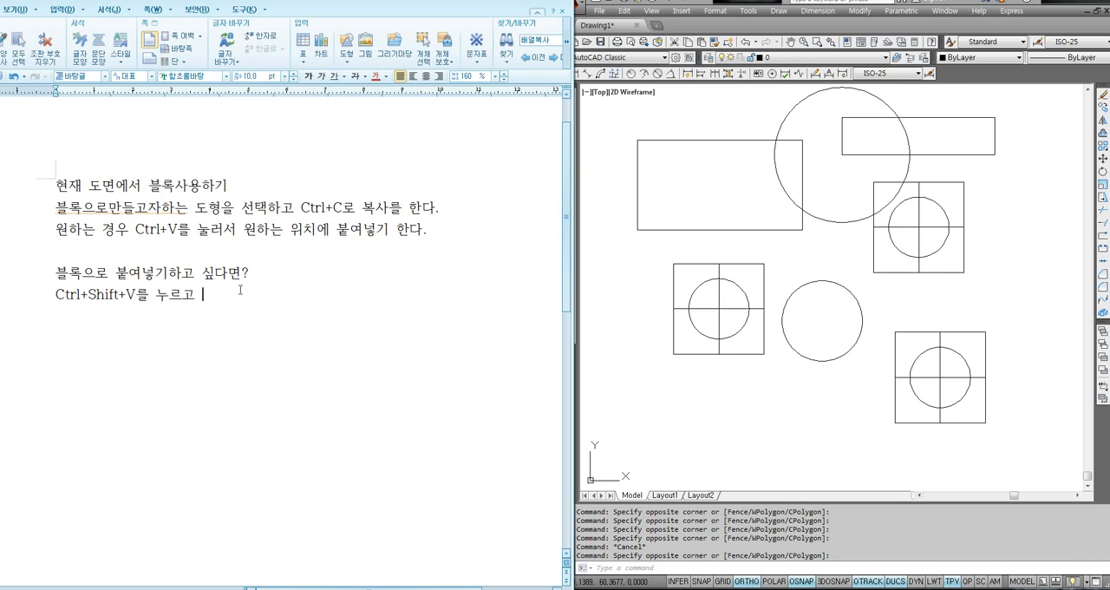
{"action": "type", "text": "원하는 위치에 클릭"}
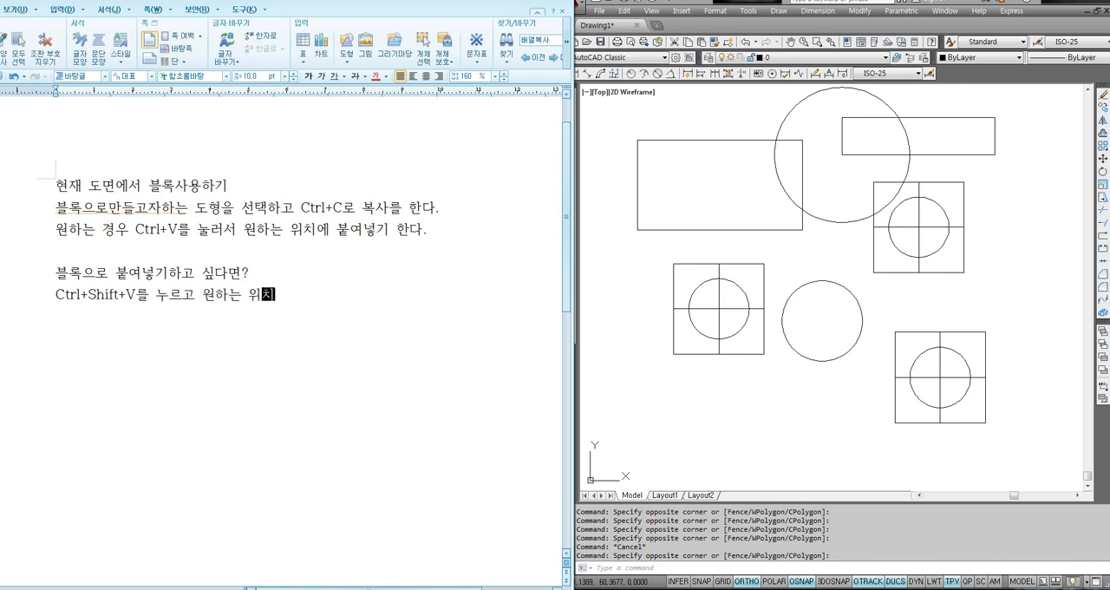
- Back in AutoCAD, paste the copied square figure as a block in the empty area to the left of the existing shapes
{"action": "left_click", "coordinate": [804, 405]}
{"action": "scroll", "coordinate": [816, 368], "scroll_direction": "down", "scroll_amount": 2}
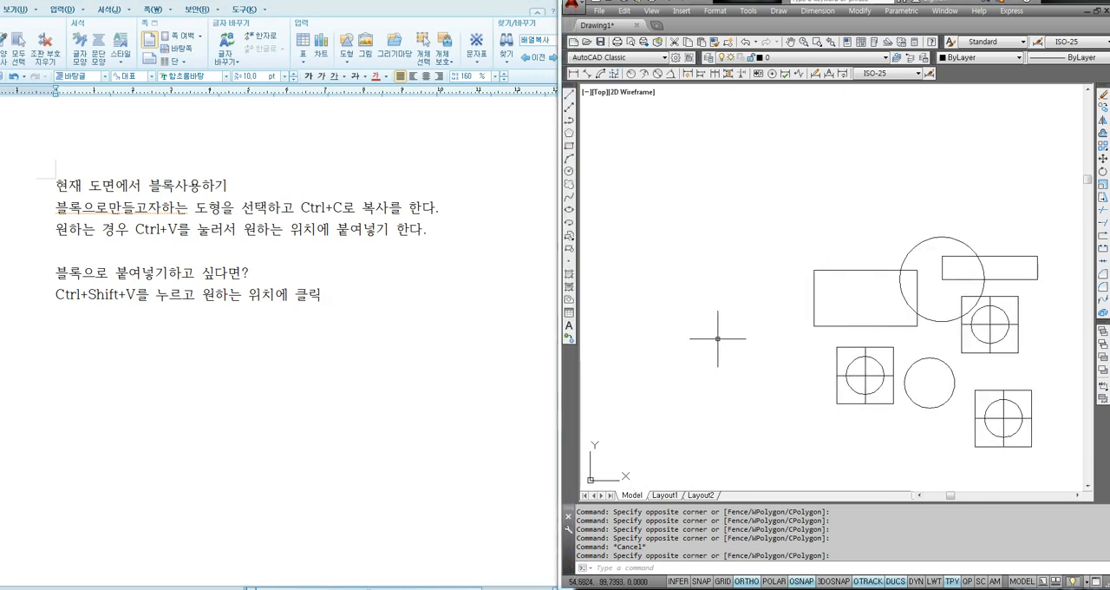
{"action": "key", "text": "ctrl+shift+v"}
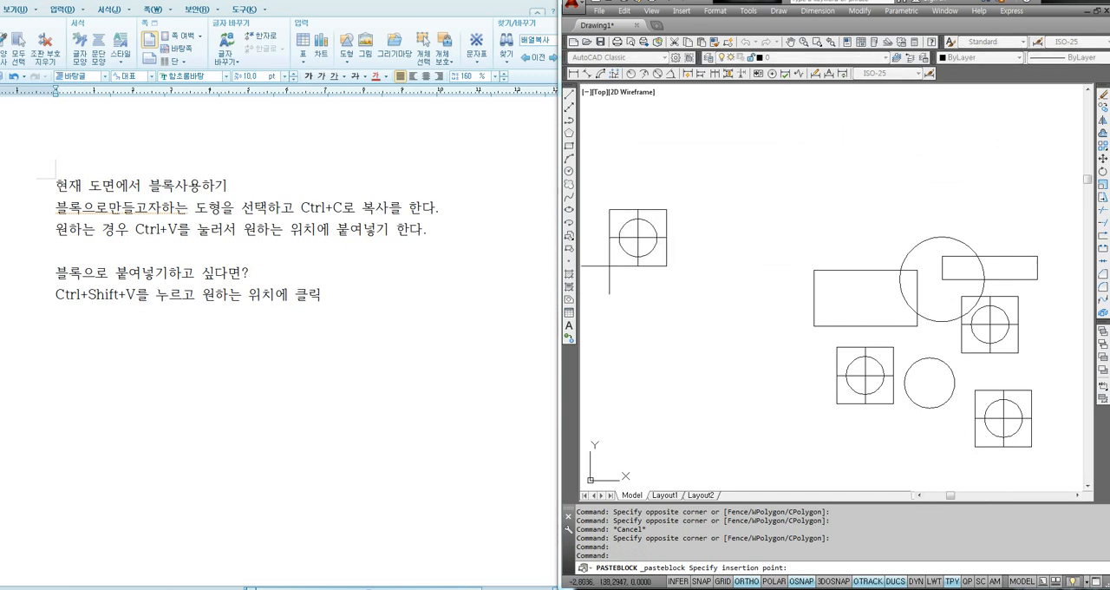
{"action": "left_click", "coordinate": [654, 287]}
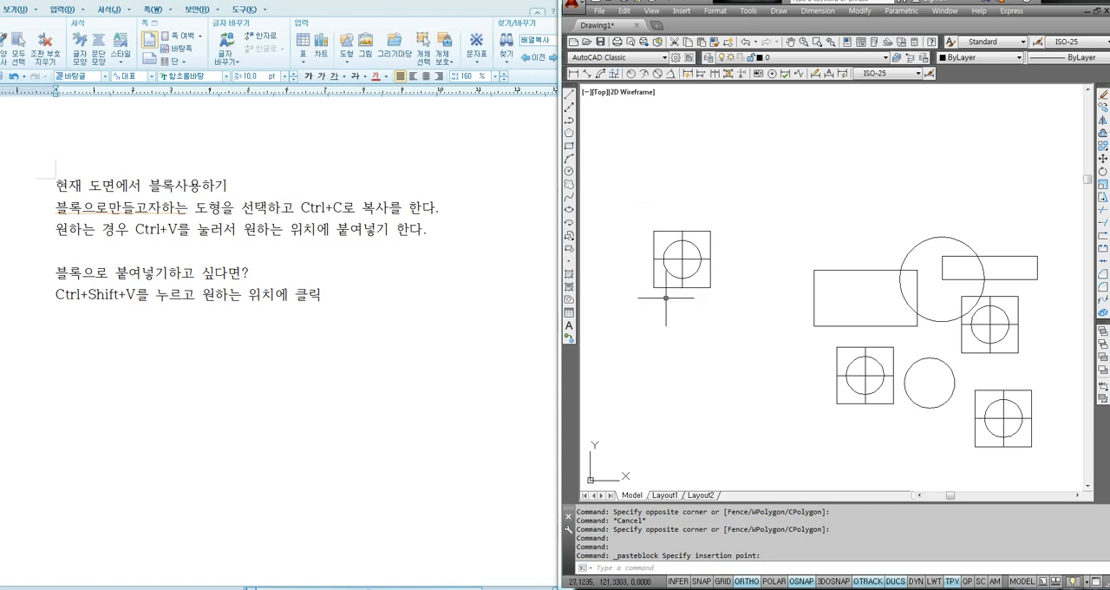
- Inspect the figure pasted as a block by selecting its lower edge and clearing the selection
{"action": "scroll", "coordinate": [670, 301], "scroll_direction": "up", "scroll_amount": 4}
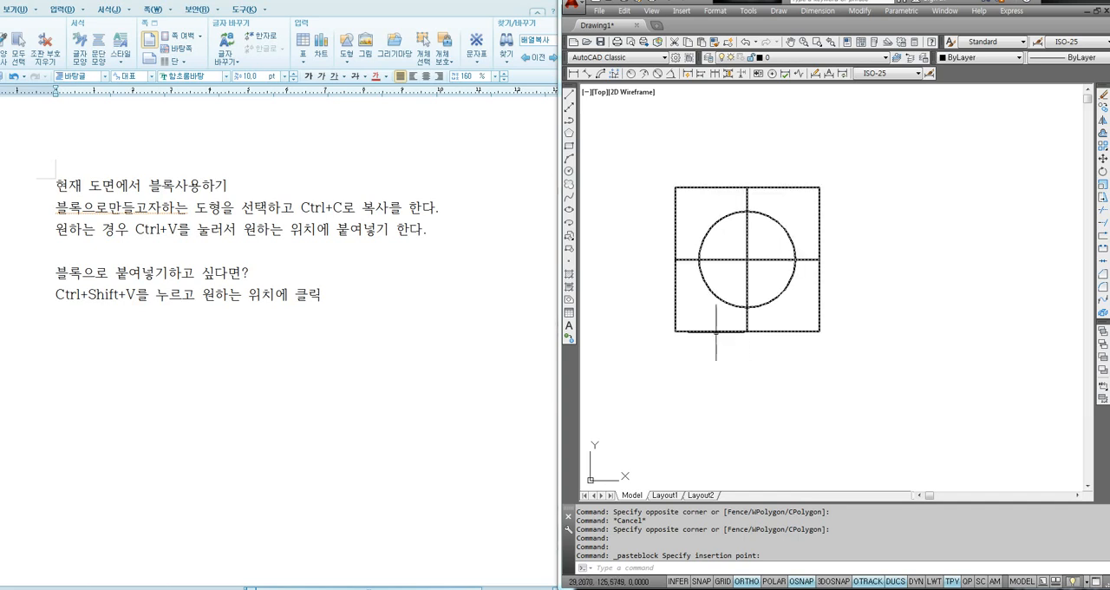
{"action": "left_click", "coordinate": [715, 331]}
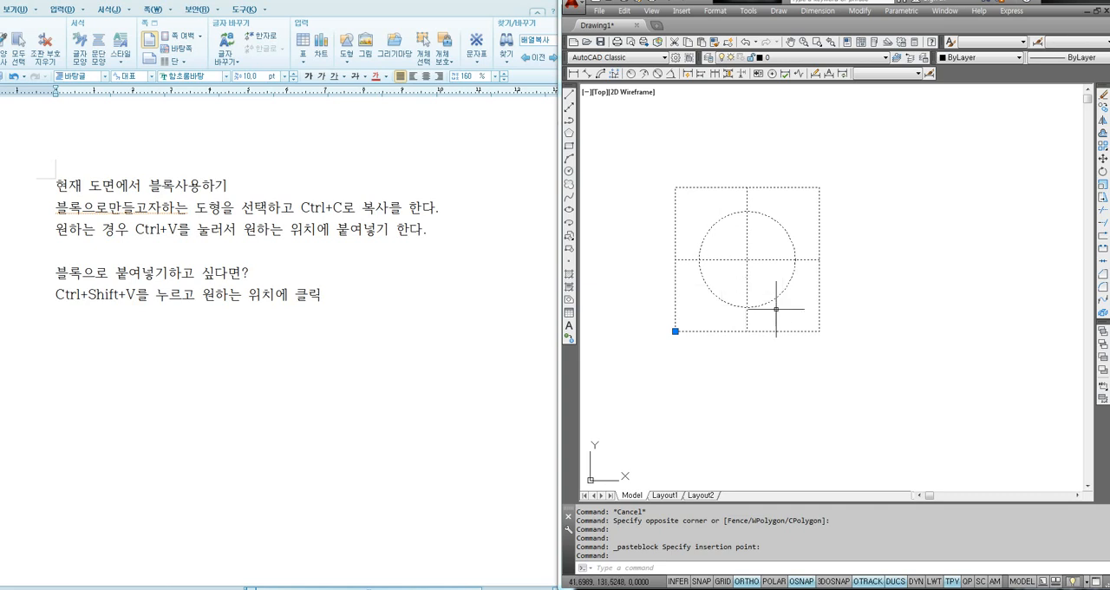
{"action": "key", "text": "Escape"}
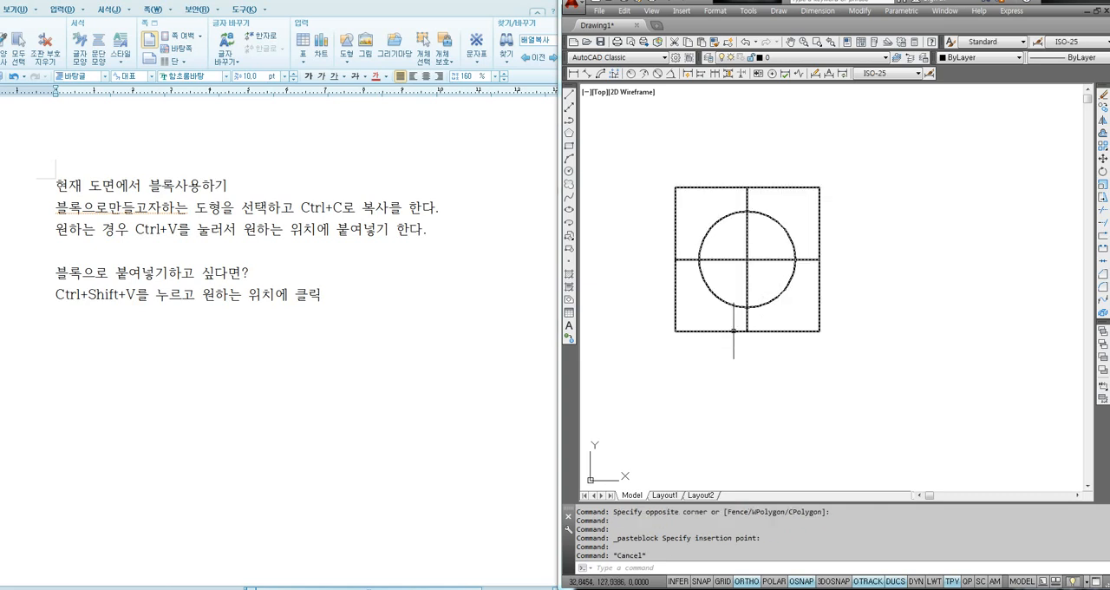
{"action": "left_click", "coordinate": [732, 331]}
{"action": "key", "text": "Escape"}
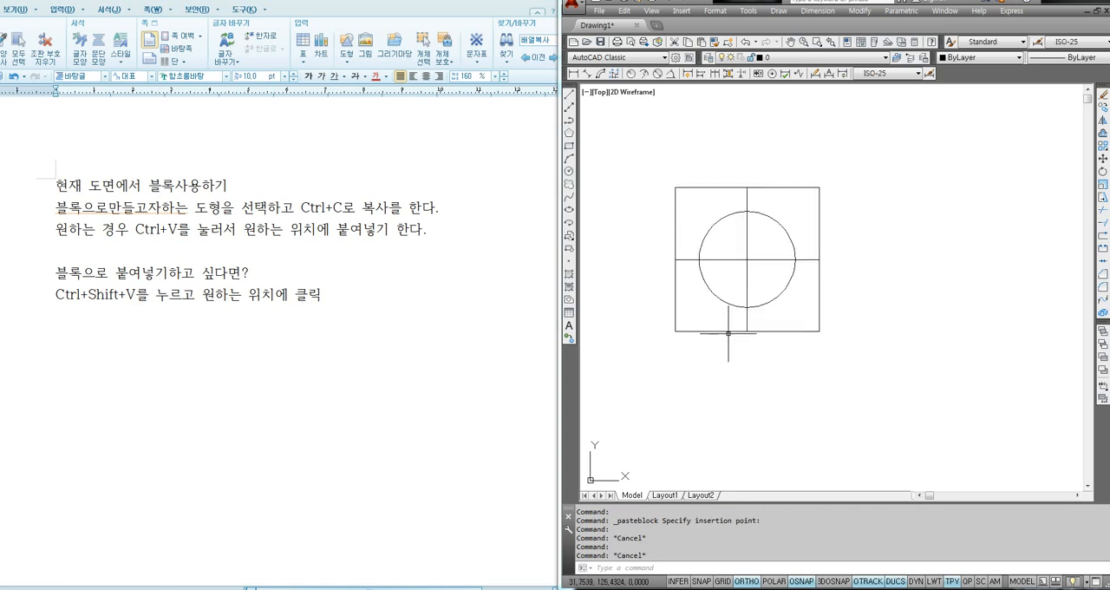
{"action": "left_click", "coordinate": [723, 331]}
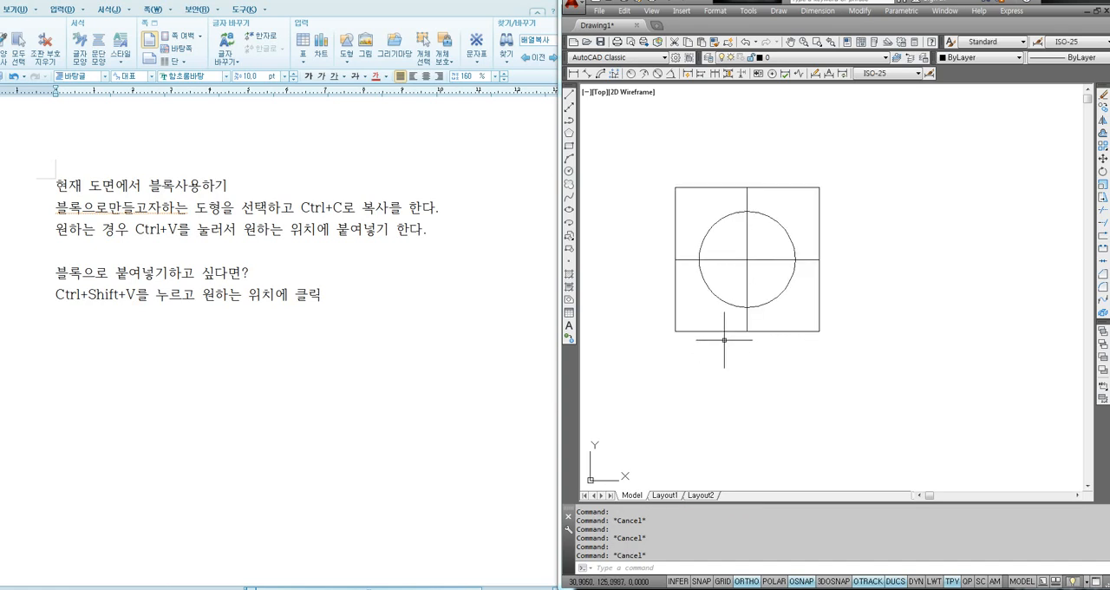
{"action": "key", "text": "Escape"}
- Copy the pasted block to the right, using its bottom-edge midpoint as the base point and leaving a small gap between the two
{"action": "type", "text": "o"}
{"action": "key", "text": "Return"}
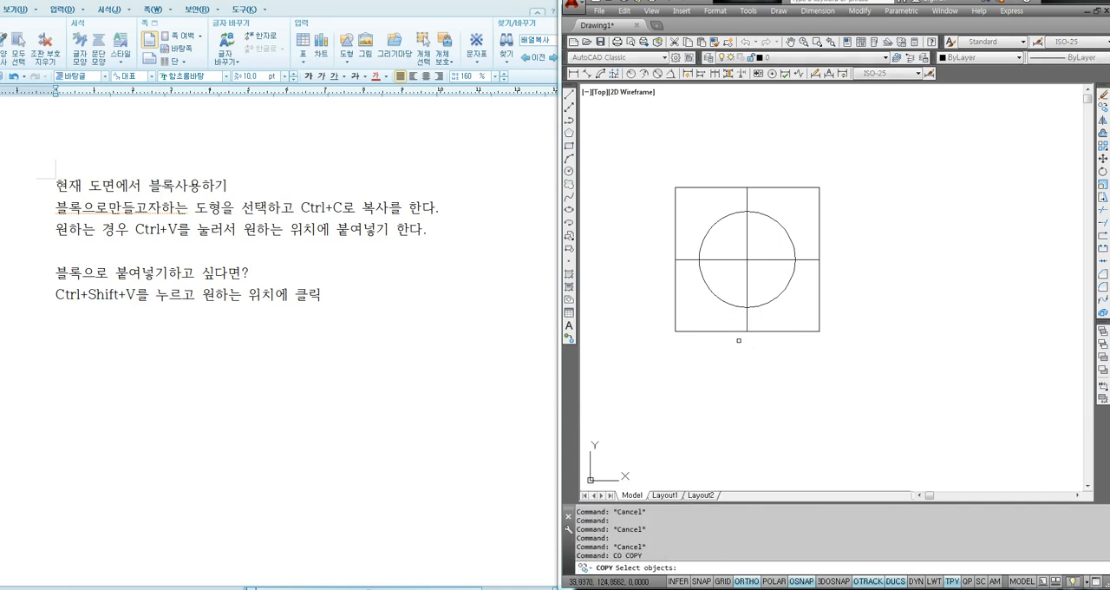
{"action": "left_click", "coordinate": [746, 331]}
{"action": "key", "text": "Return"}
{"action": "left_click", "coordinate": [745, 330]}
{"action": "left_click", "coordinate": [856, 338]}
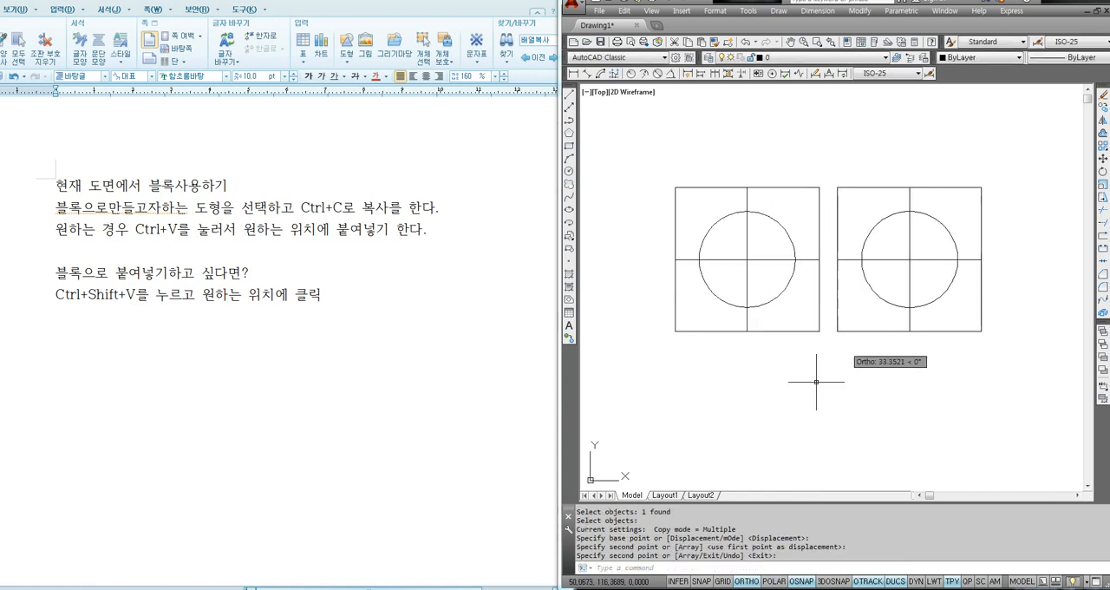
{"action": "key", "text": "Return"}
{"action": "left_click", "coordinate": [789, 331]}
{"action": "key", "text": "Escape"}
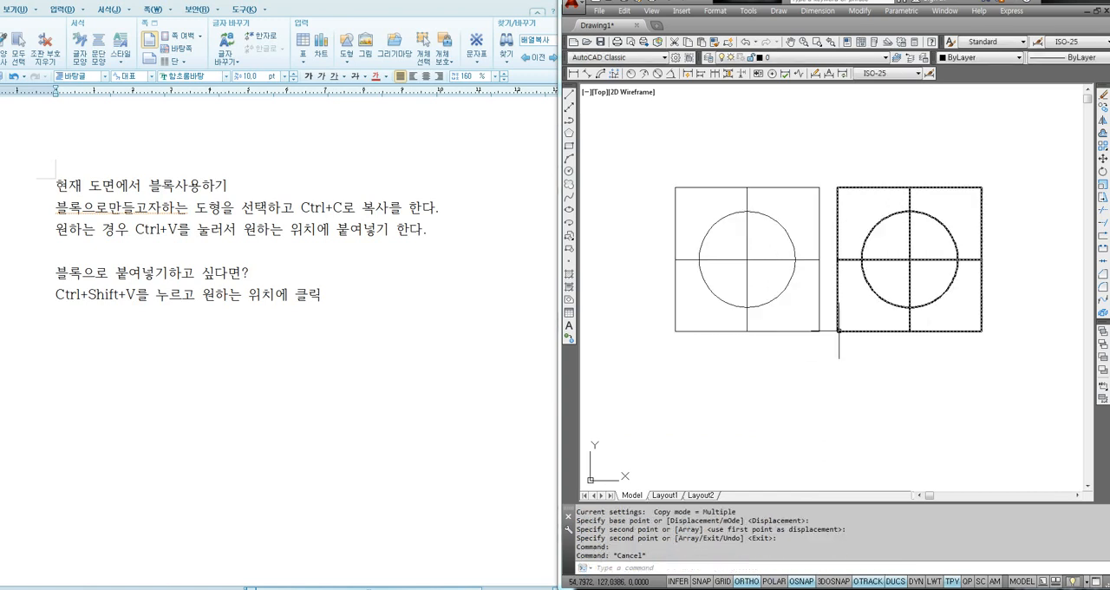
- Inspect the two pasted blocks by selecting the right and left one in turn and clearing each selection
{"action": "left_click", "coordinate": [854, 330]}
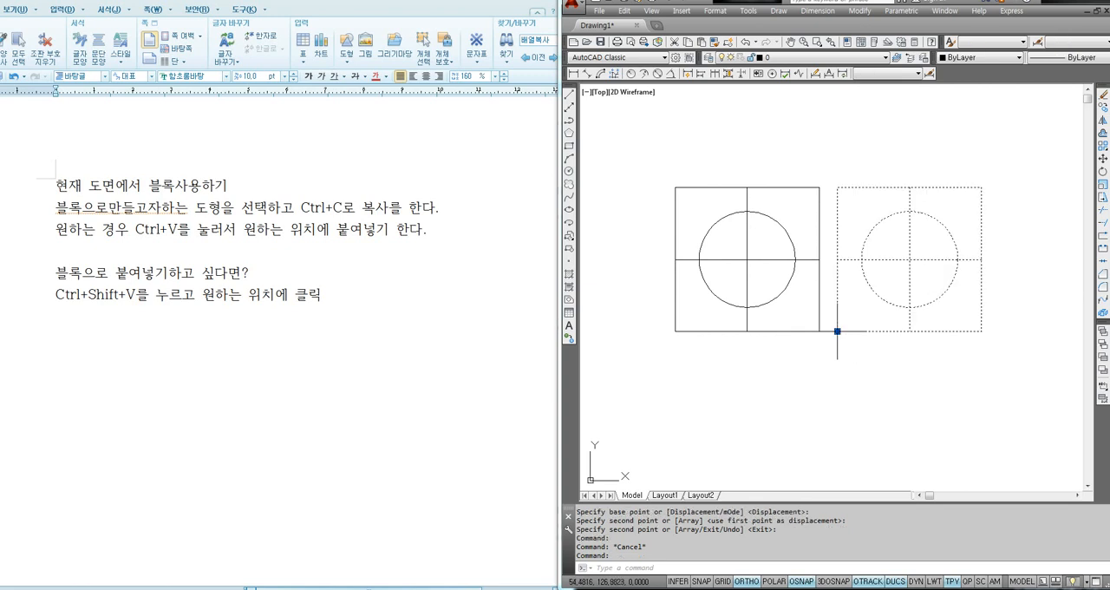
{"action": "key", "text": "Escape"}
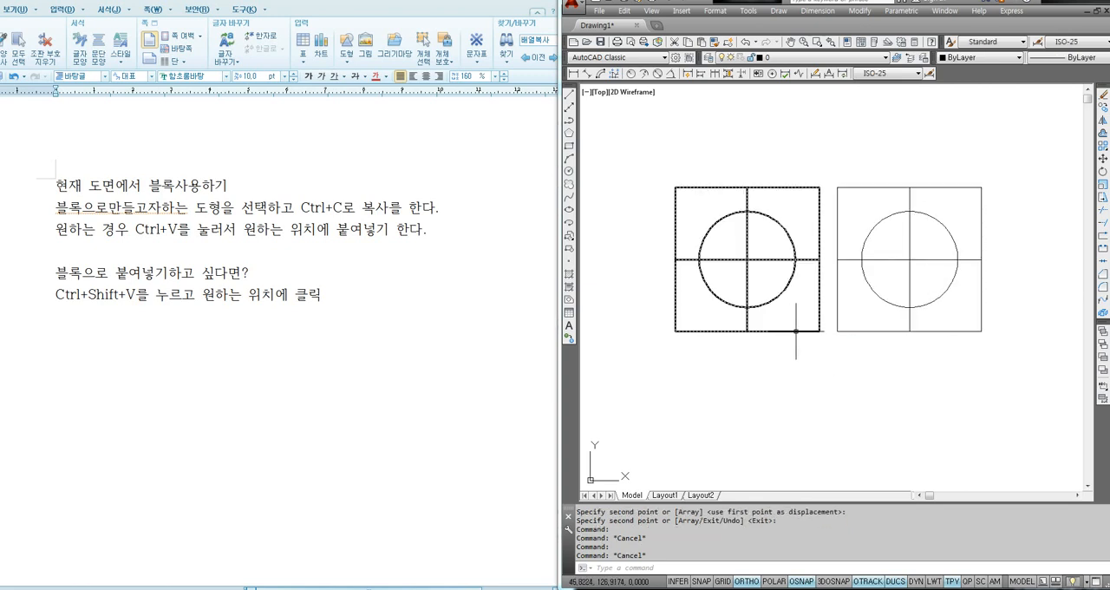
{"action": "left_click", "coordinate": [795, 330]}
{"action": "left_click", "coordinate": [845, 330]}
{"action": "key", "text": "Escape"}
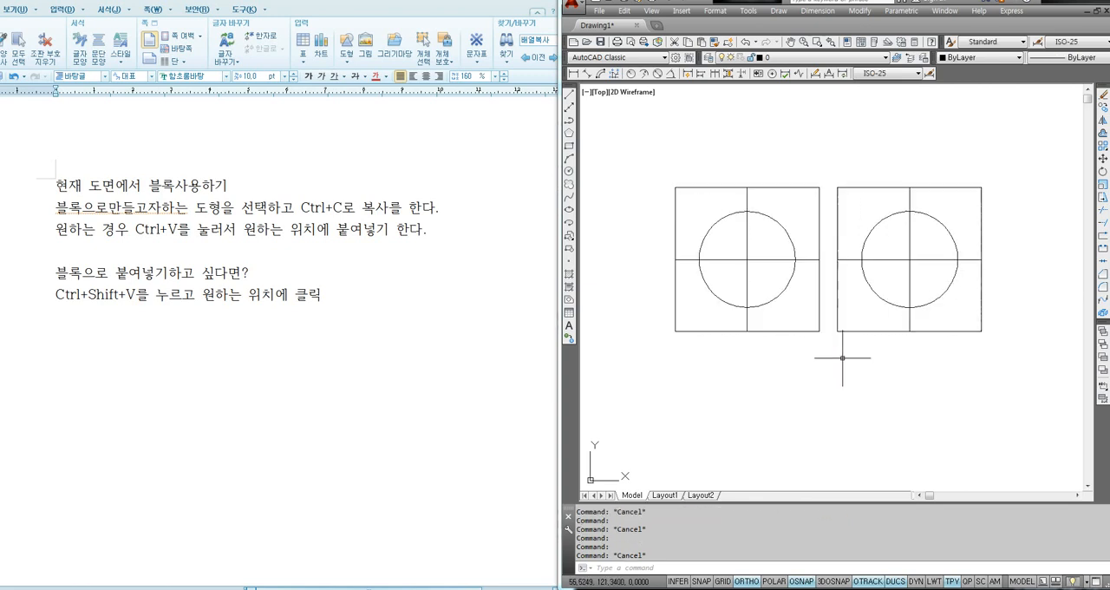
{"action": "left_click", "coordinate": [797, 330]}
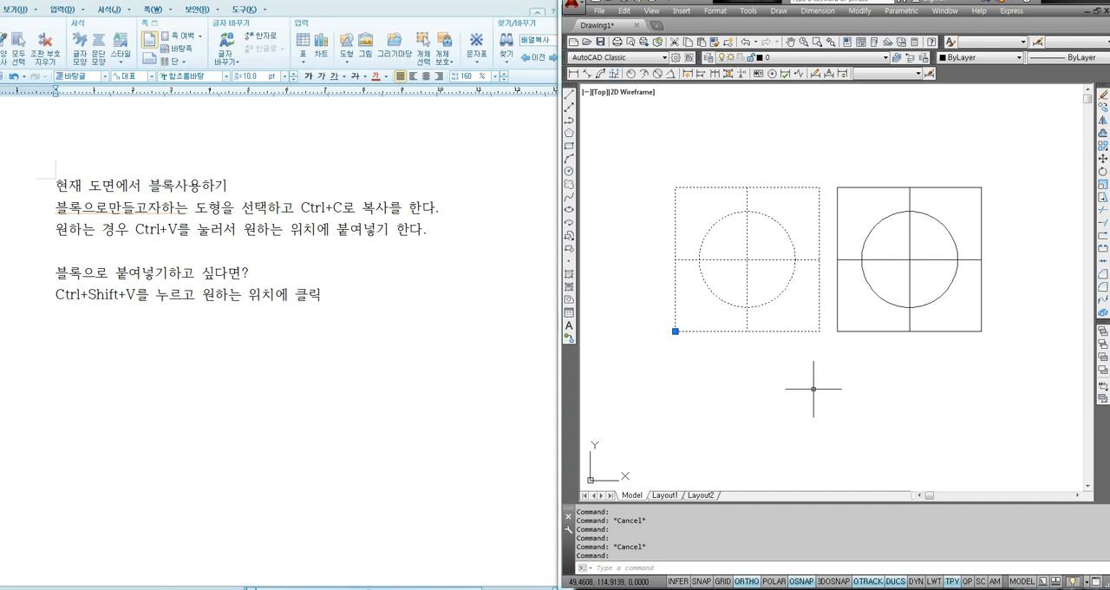
{"action": "key", "text": "Escape"}
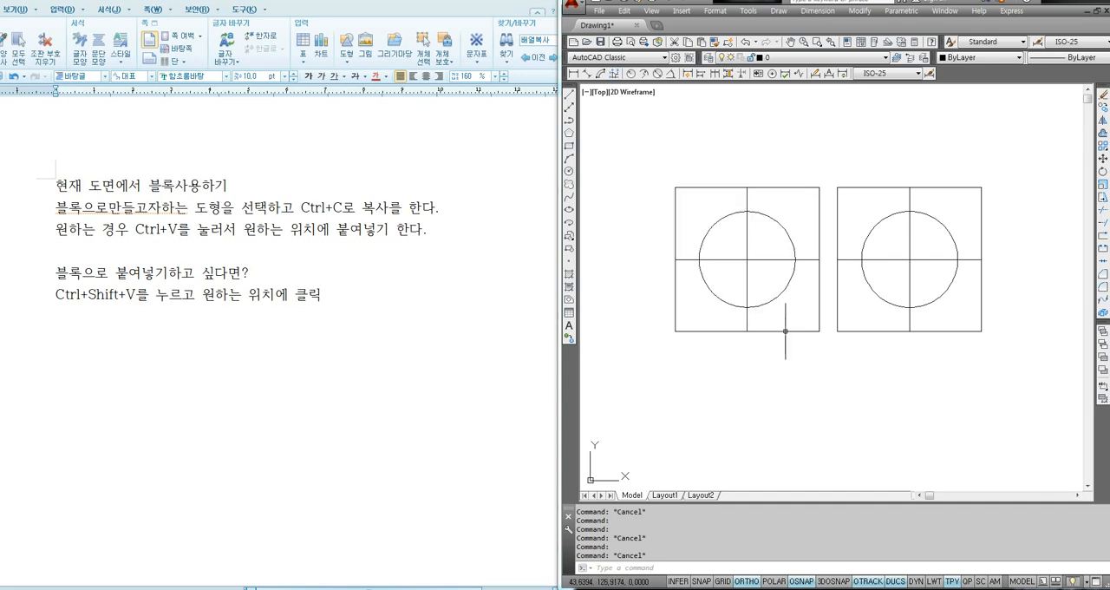
{"action": "key", "text": "Escape"}
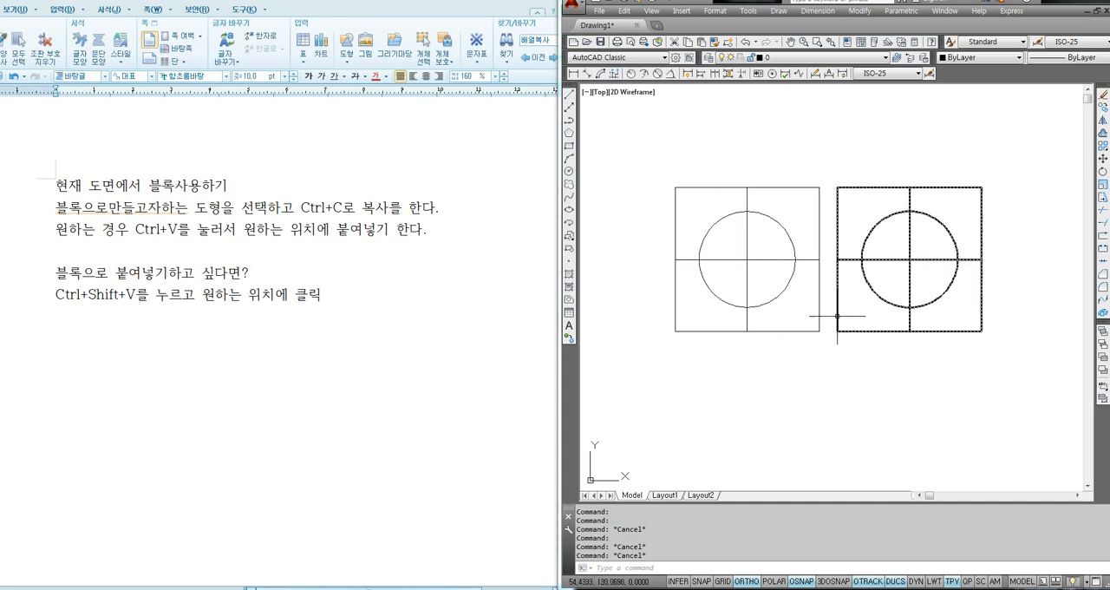
- Open the left block's definition in the Block Editor
{"action": "mouse_move", "coordinate": [819, 315]}
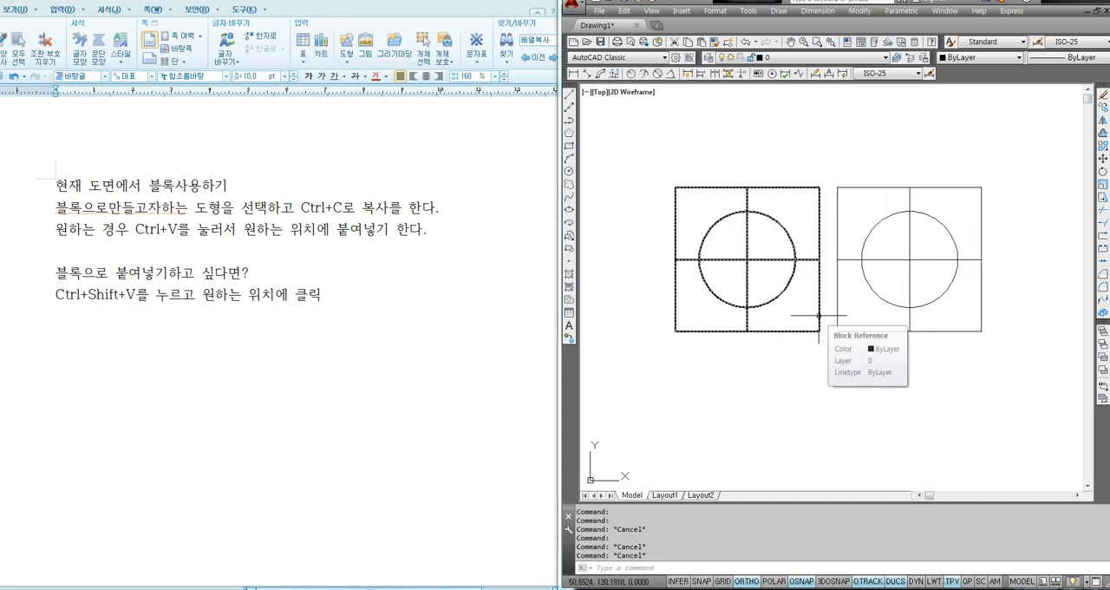
{"action": "double_click", "coordinate": [818, 315]}
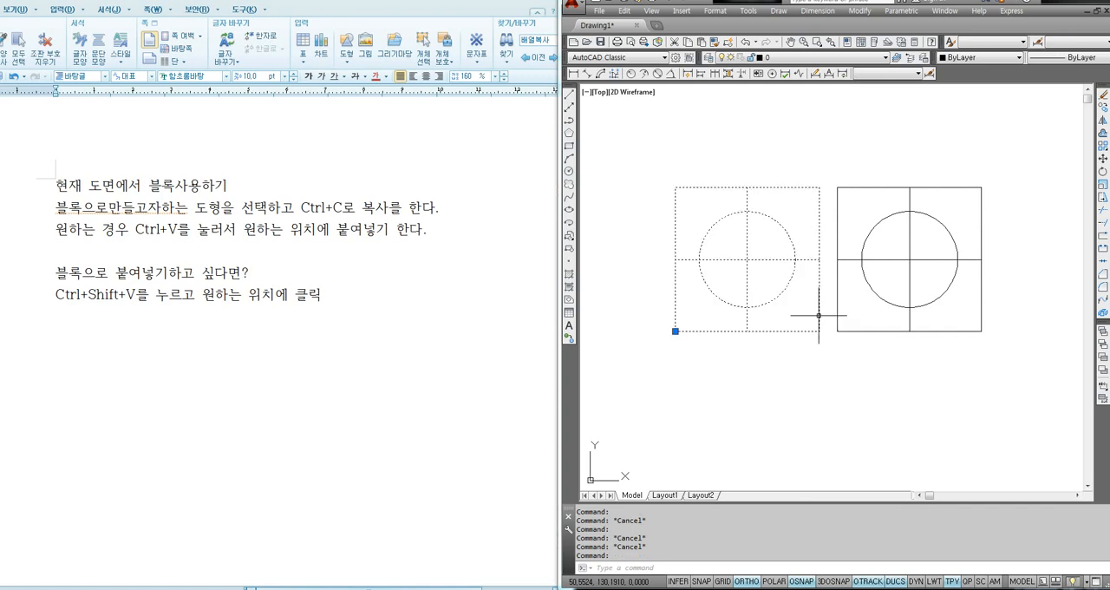
{"action": "left_click_drag", "start_coordinate": [796, 207], "coordinate": [766, 205]}
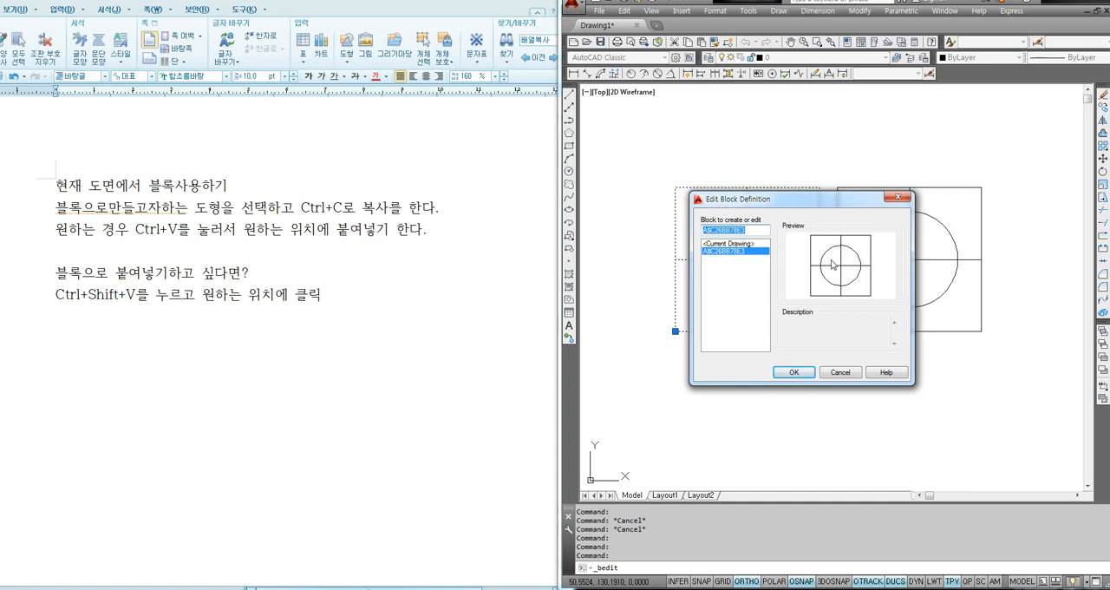
{"action": "left_click", "coordinate": [796, 373]}
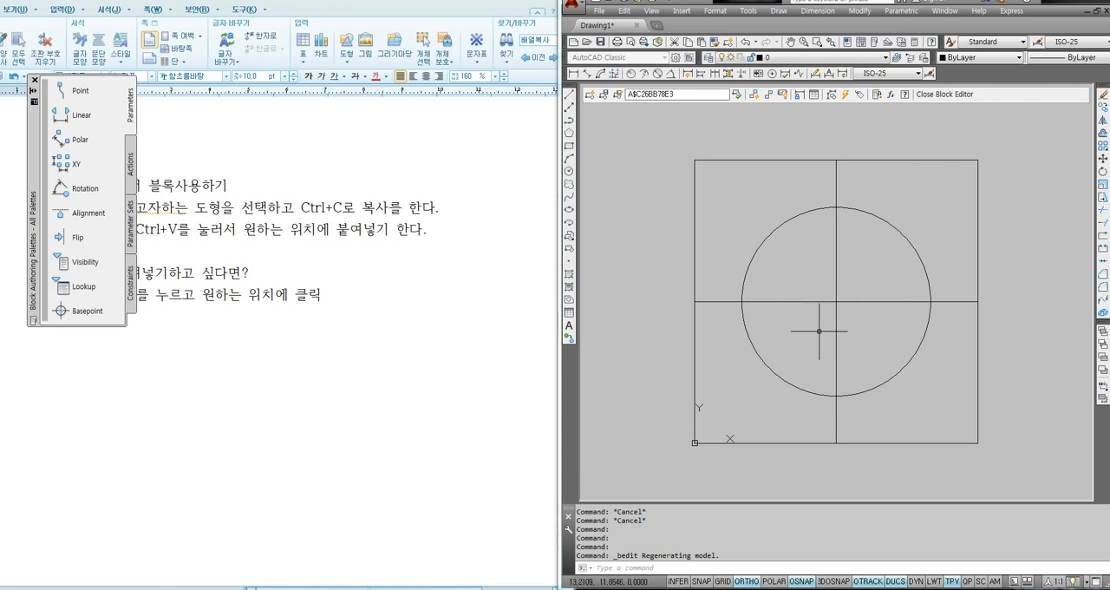
- Delete the circle from the block definition
{"action": "middle_click_drag", "start_coordinate": [810, 329], "coordinate": [798, 325]}
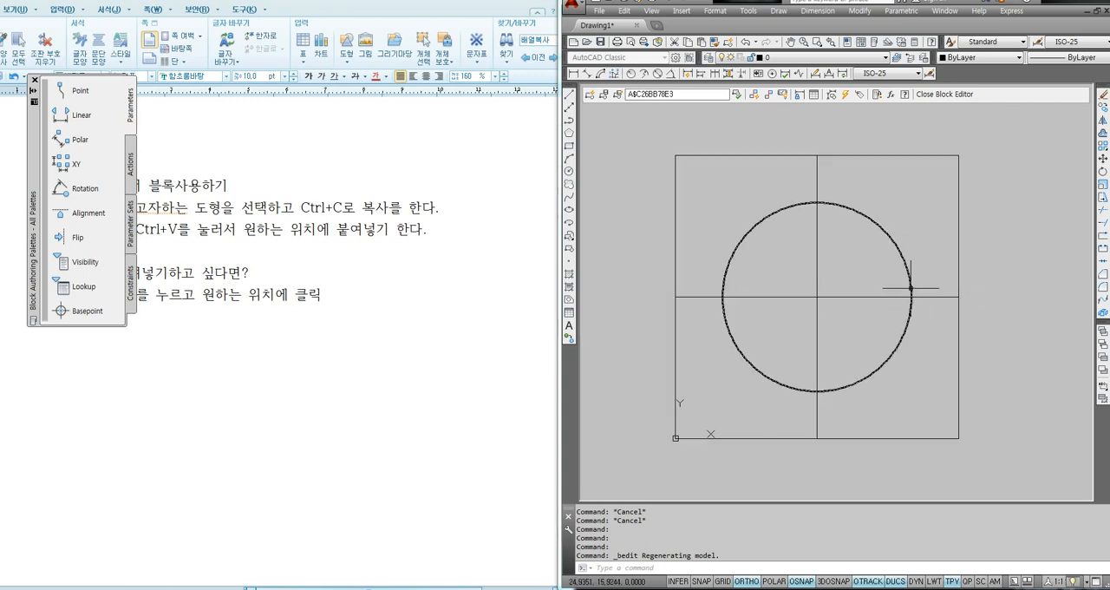
{"action": "left_click", "coordinate": [900, 255]}
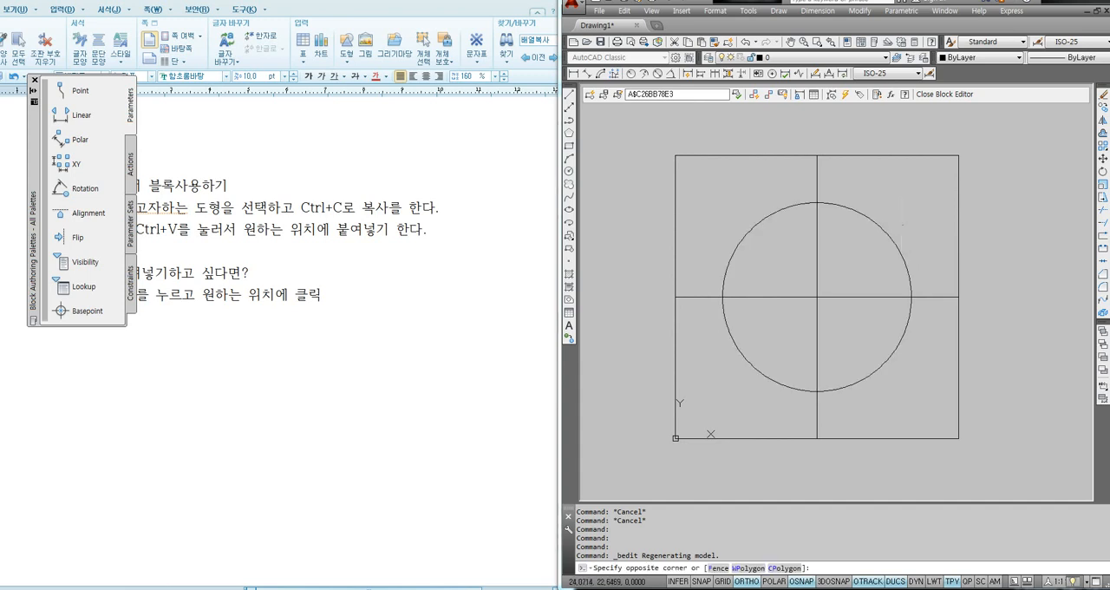
{"action": "left_click", "coordinate": [863, 253]}
{"action": "key", "text": "Delete"}
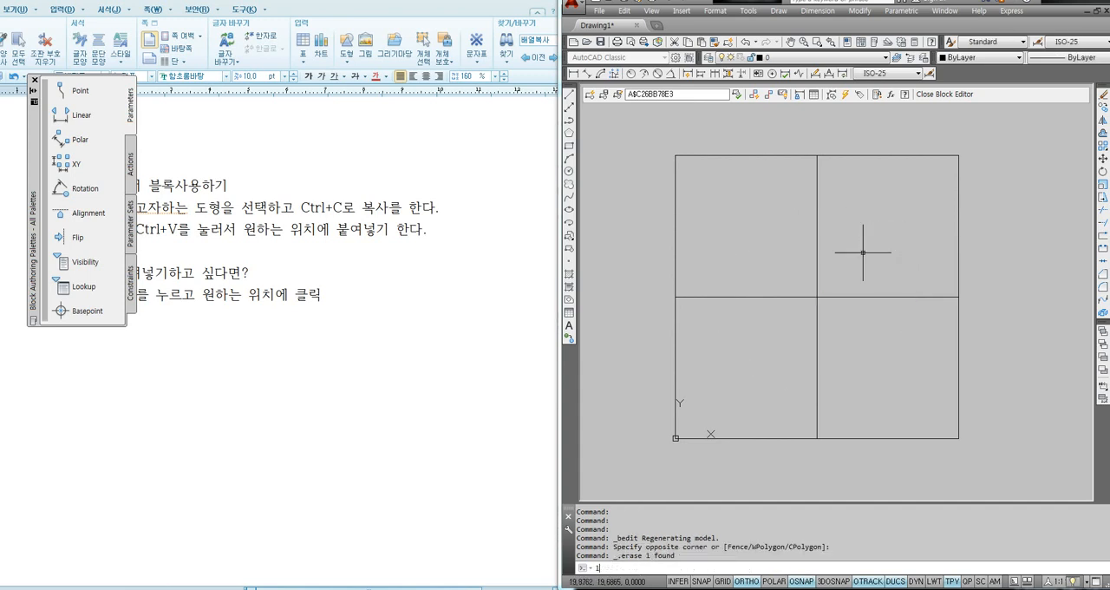
- Draw a closed diamond of four lines joining the midpoints of the square's sides
{"action": "key", "text": "Return"}
{"action": "left_click", "coordinate": [817, 155]}
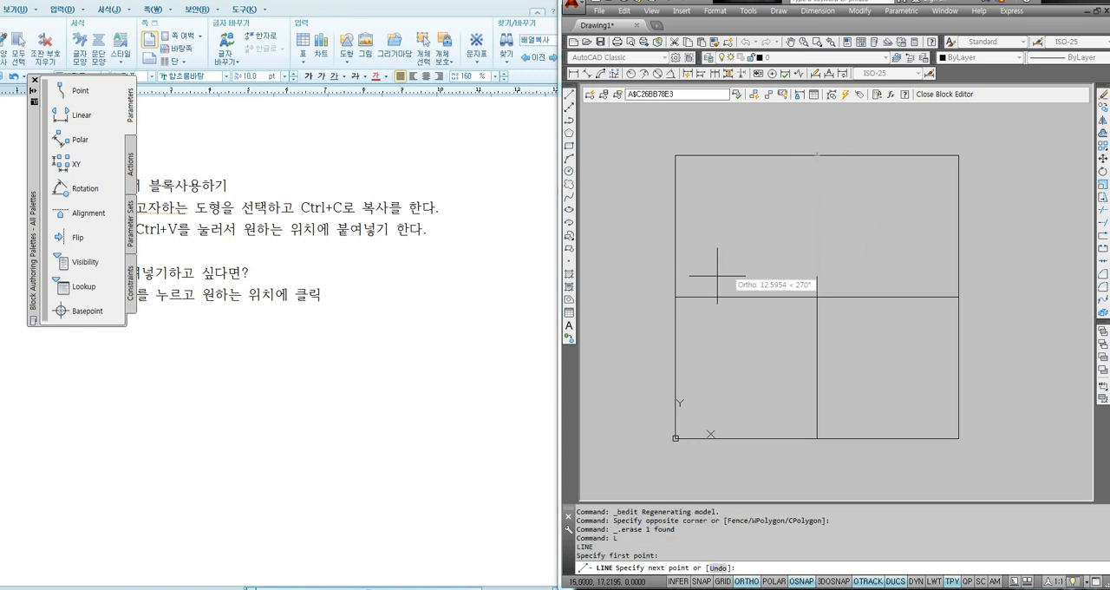
{"action": "left_click", "coordinate": [676, 297]}
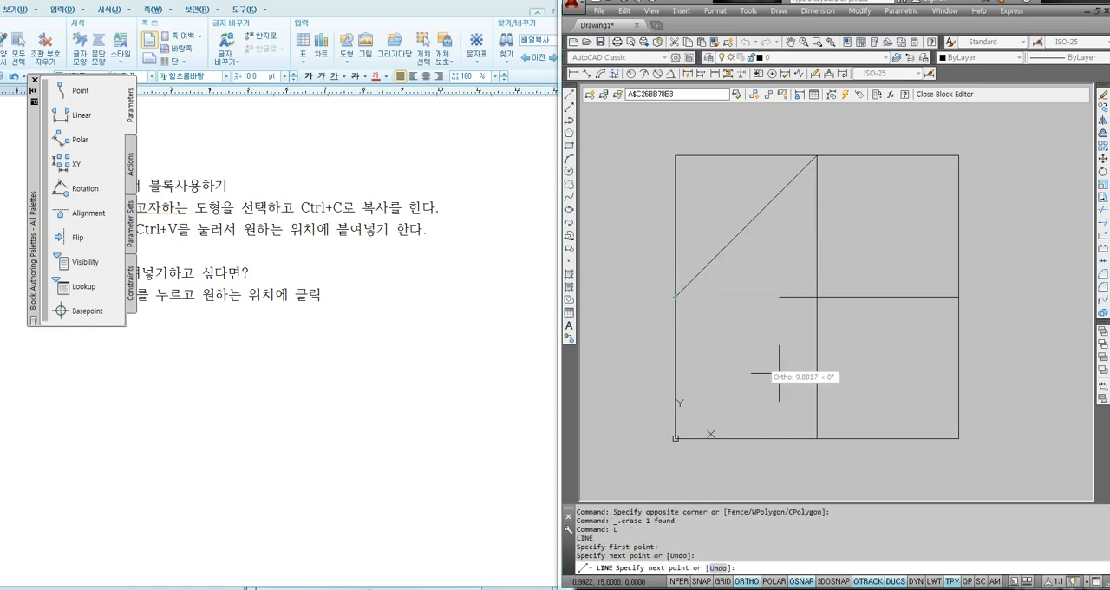
{"action": "left_click", "coordinate": [816, 438]}
{"action": "left_click", "coordinate": [958, 297]}
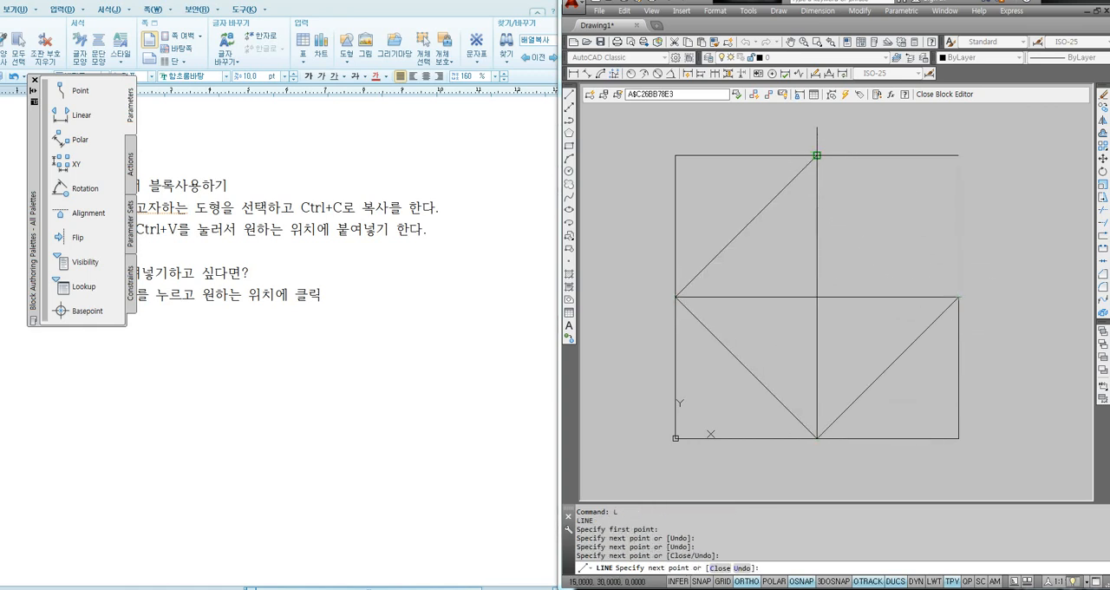
{"action": "left_click", "coordinate": [817, 155]}
{"action": "key", "text": "Return"}
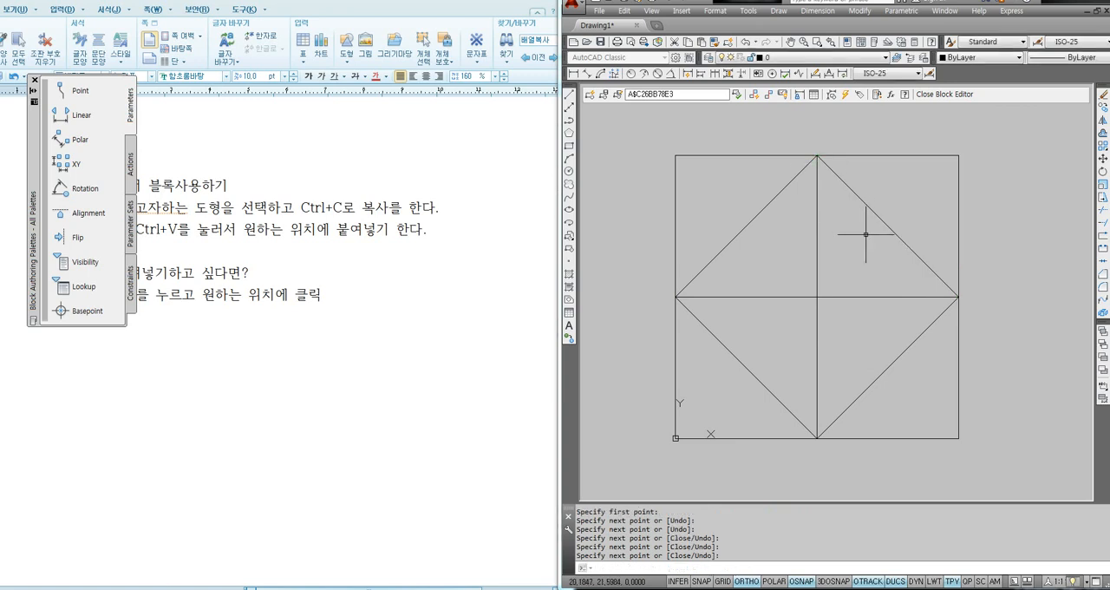
- Close the Block Editor, saving the changes to the block, and check both block references in the drawing
{"action": "left_click", "coordinate": [946, 100]}
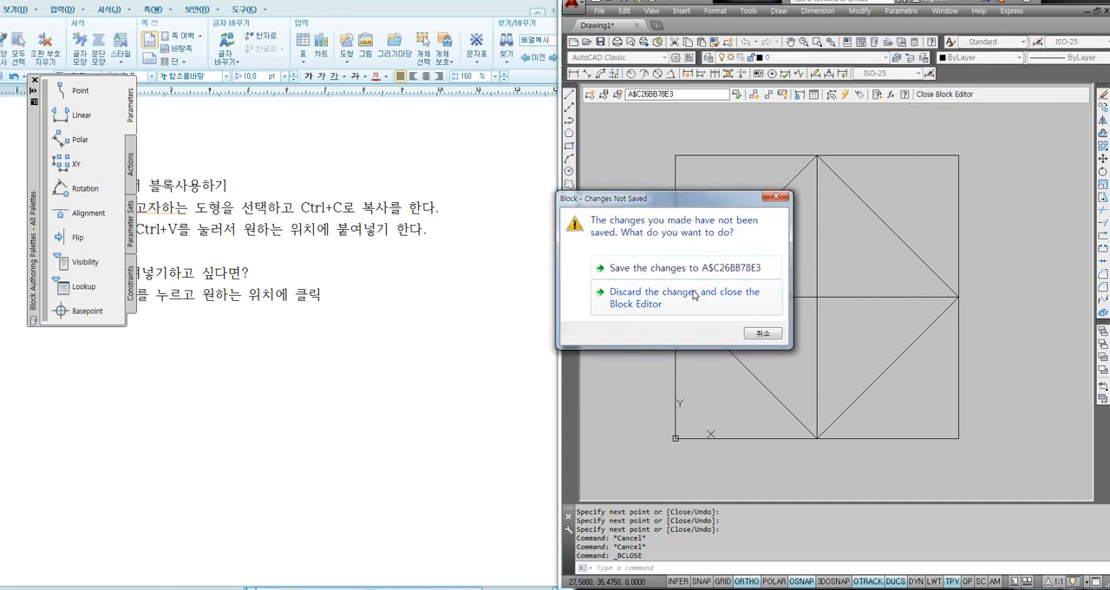
{"action": "left_click", "coordinate": [628, 274]}
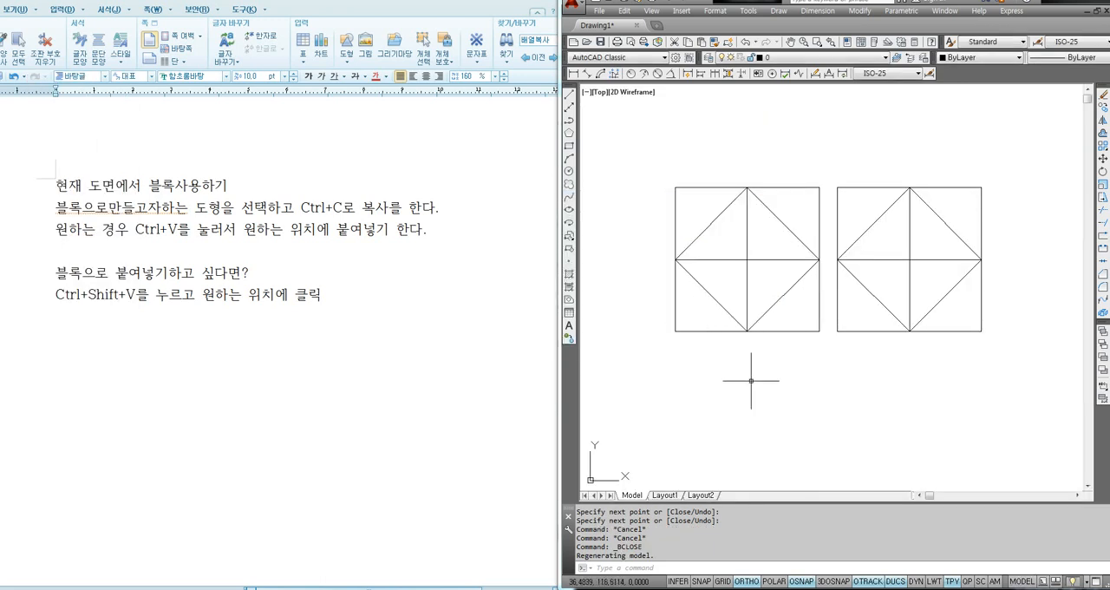
{"action": "middle_click_drag", "start_coordinate": [739, 384], "coordinate": [741, 397]}
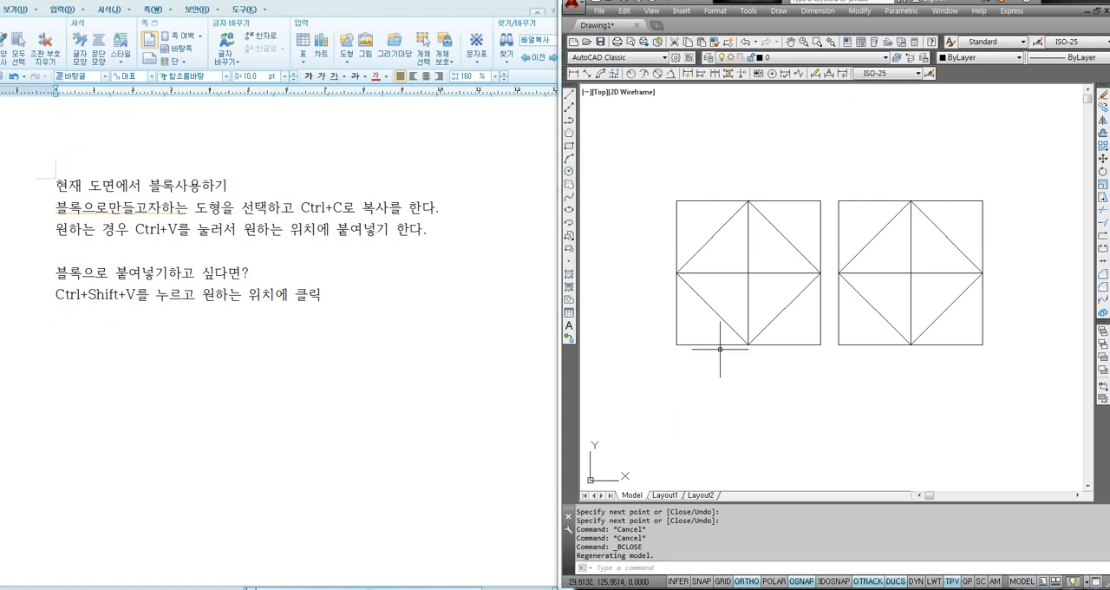
{"action": "mouse_move", "coordinate": [724, 344]}
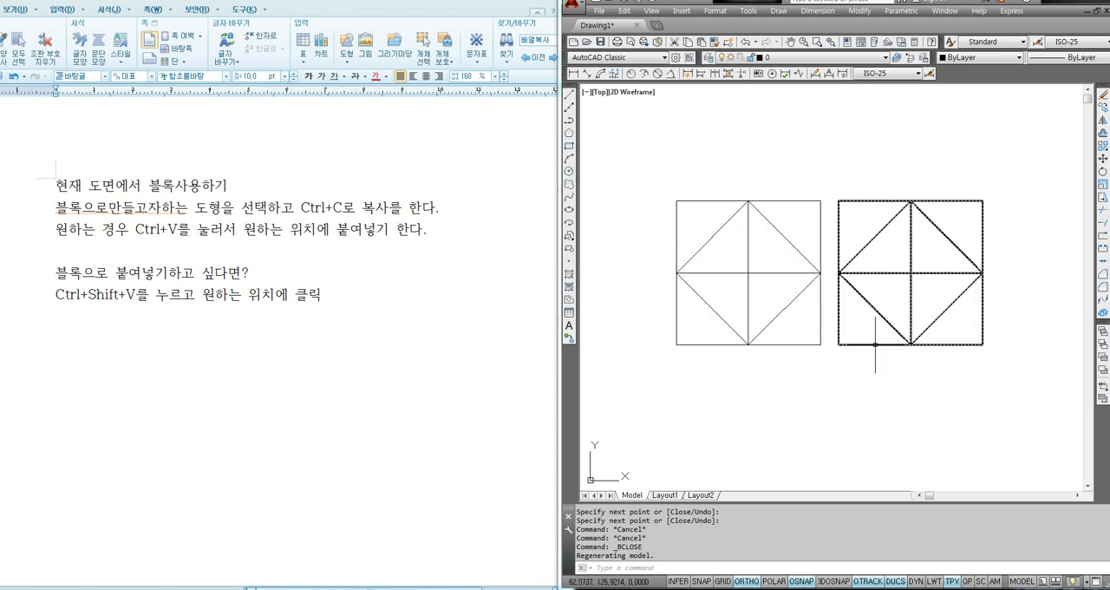
{"action": "mouse_move", "coordinate": [874, 344]}
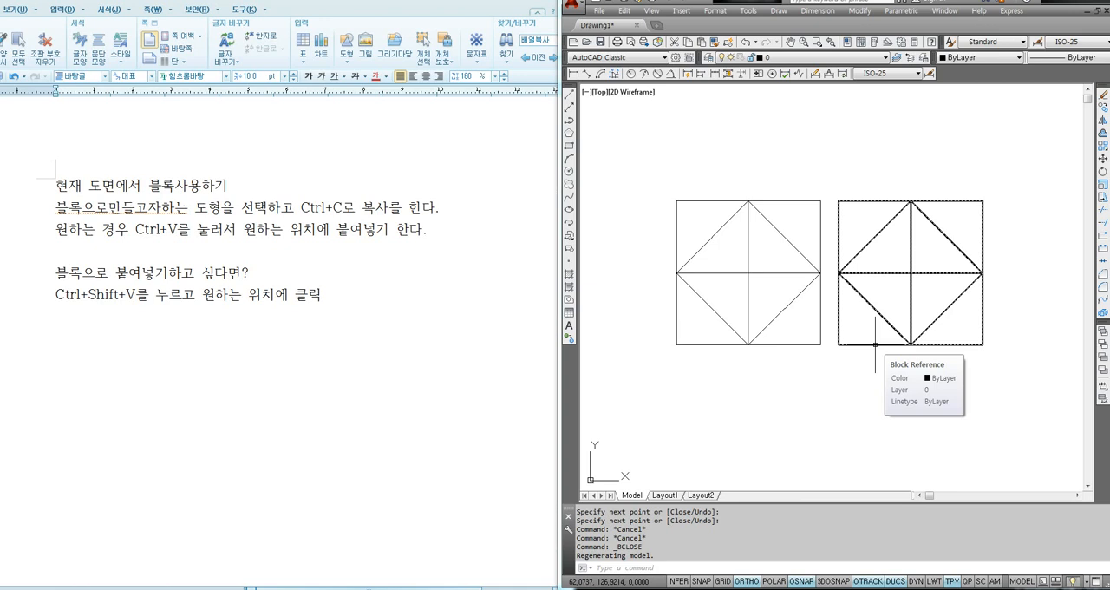
- Erase all the older shapes to the right of the two diamond blocks
{"action": "scroll", "coordinate": [850, 240], "scroll_direction": "down", "scroll_amount": 5}
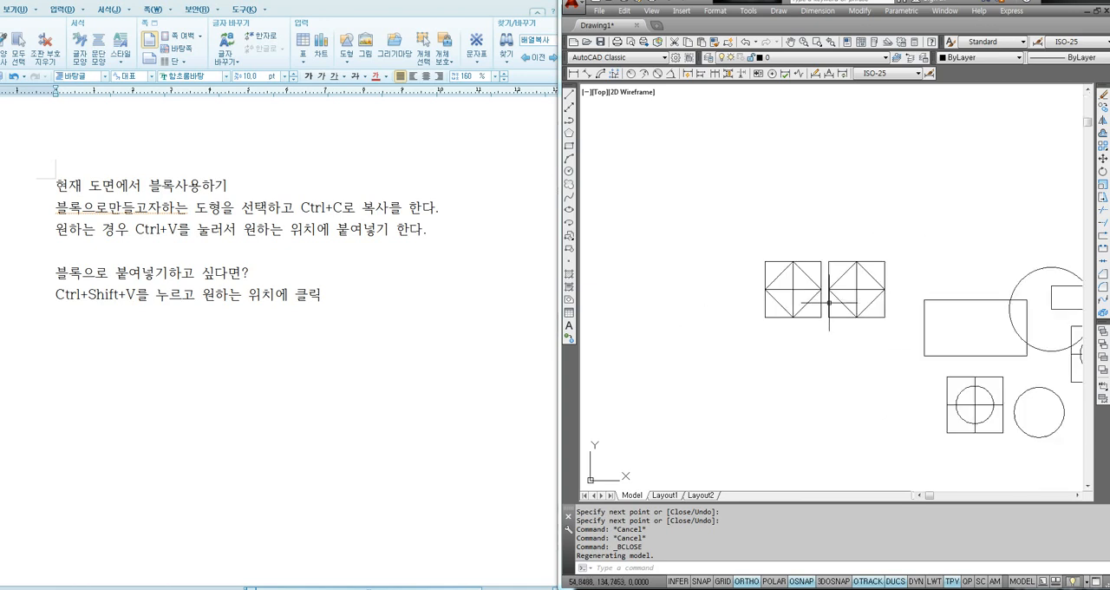
{"action": "left_click", "coordinate": [989, 183]}
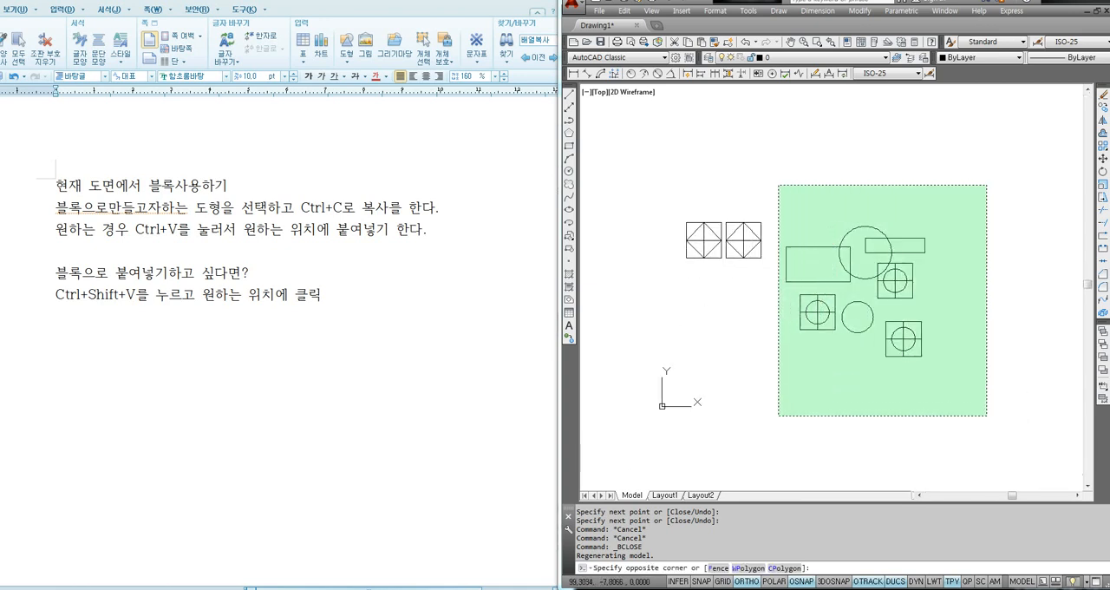
{"action": "left_click", "coordinate": [747, 444]}
{"action": "key", "text": "Delete"}
{"action": "scroll", "coordinate": [685, 247], "scroll_direction": "up", "scroll_amount": 6}
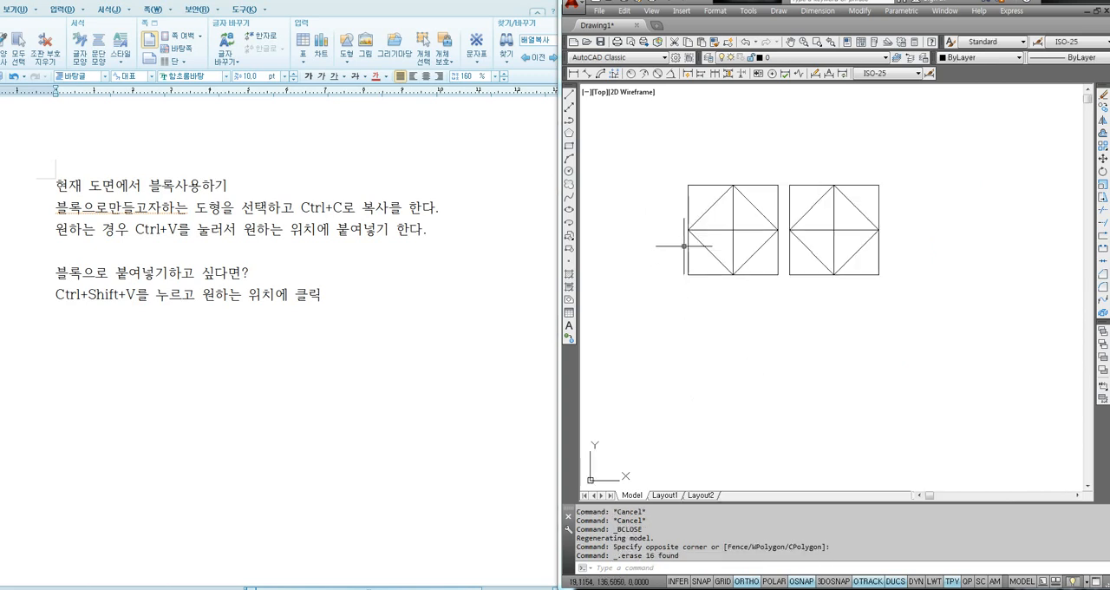
- Explode the left block into separate objects and undo the explosion
{"action": "middle_click_drag", "start_coordinate": [783, 248], "coordinate": [755, 288]}
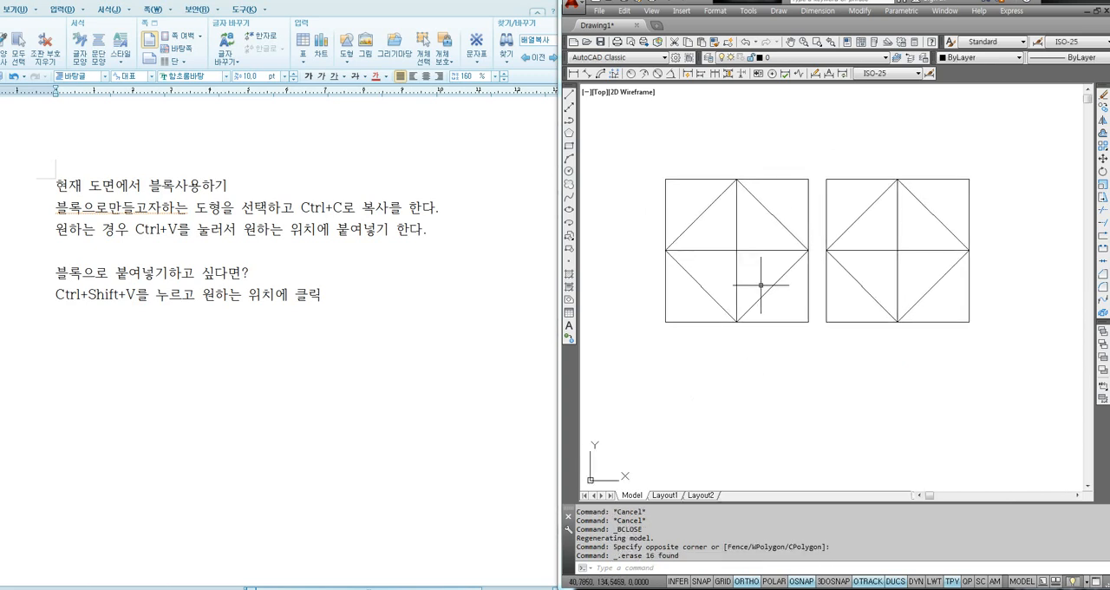
{"action": "type", "text": "X"}
{"action": "key", "text": "Return"}
{"action": "left_click", "coordinate": [763, 295]}
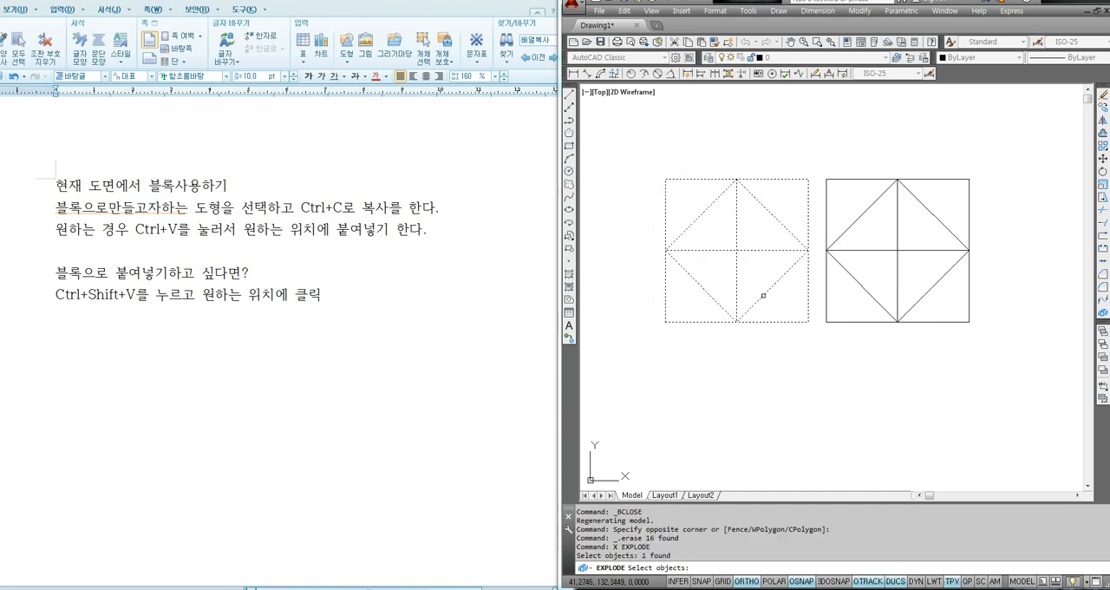
{"action": "key", "text": "Return"}
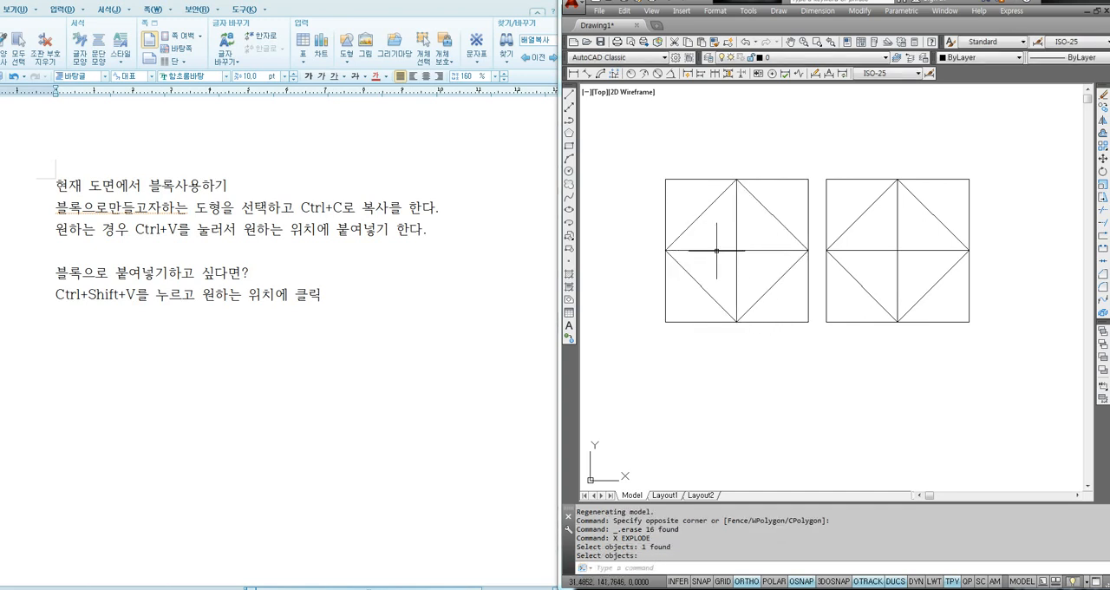
{"action": "key", "text": "ctrl+z"}
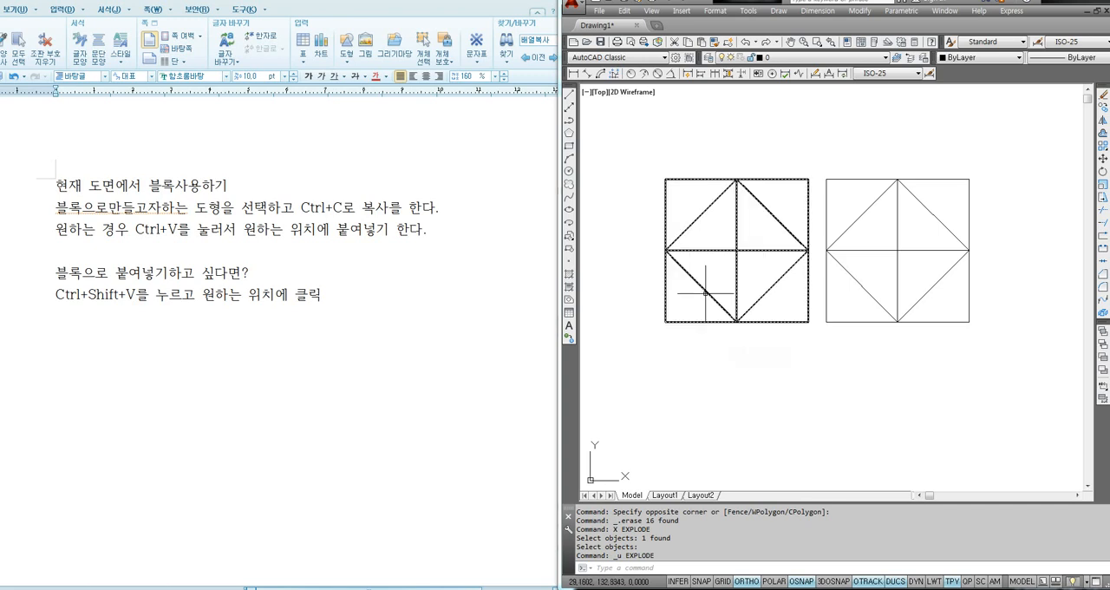
{"action": "mouse_move", "coordinate": [706, 293]}
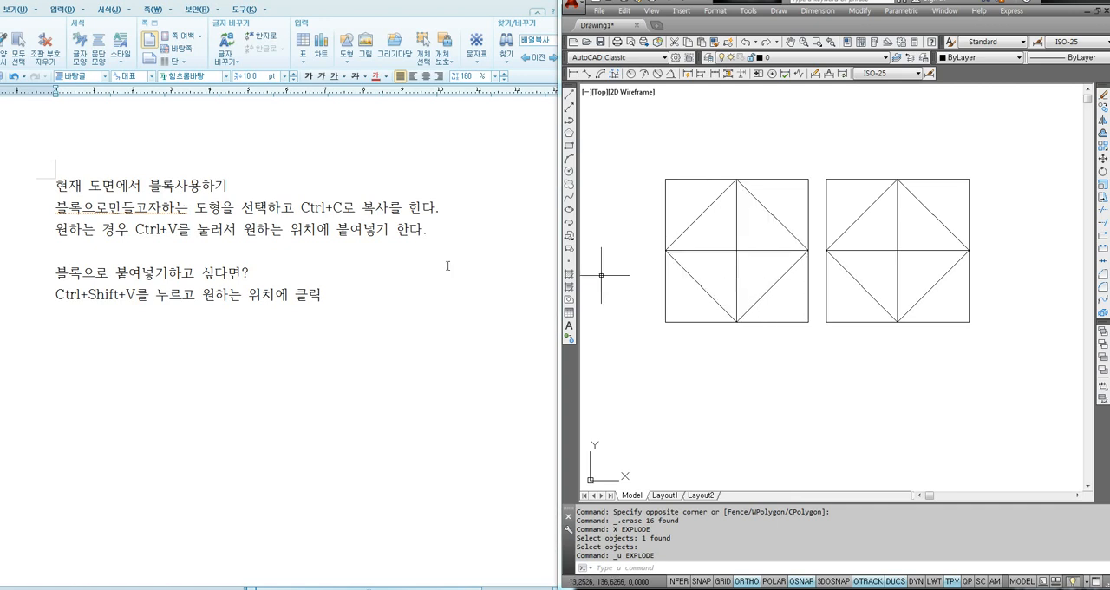
- Review the notes document by highlighting the Ctrl+C and Ctrl+Shift+V instructions and clearing the highlight
{"action": "left_click", "coordinate": [67, 294]}
{"action": "left_click_drag", "start_coordinate": [66, 294], "coordinate": [155, 296]}
{"action": "left_click_drag", "start_coordinate": [281, 209], "coordinate": [360, 209]}
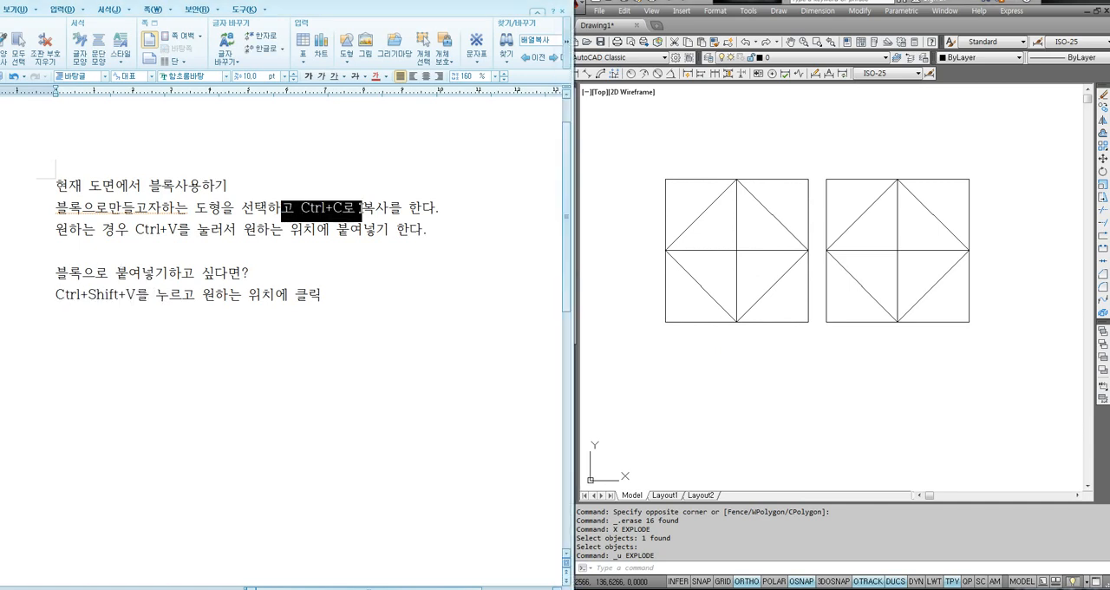
{"action": "left_click_drag", "start_coordinate": [65, 295], "coordinate": [160, 297]}
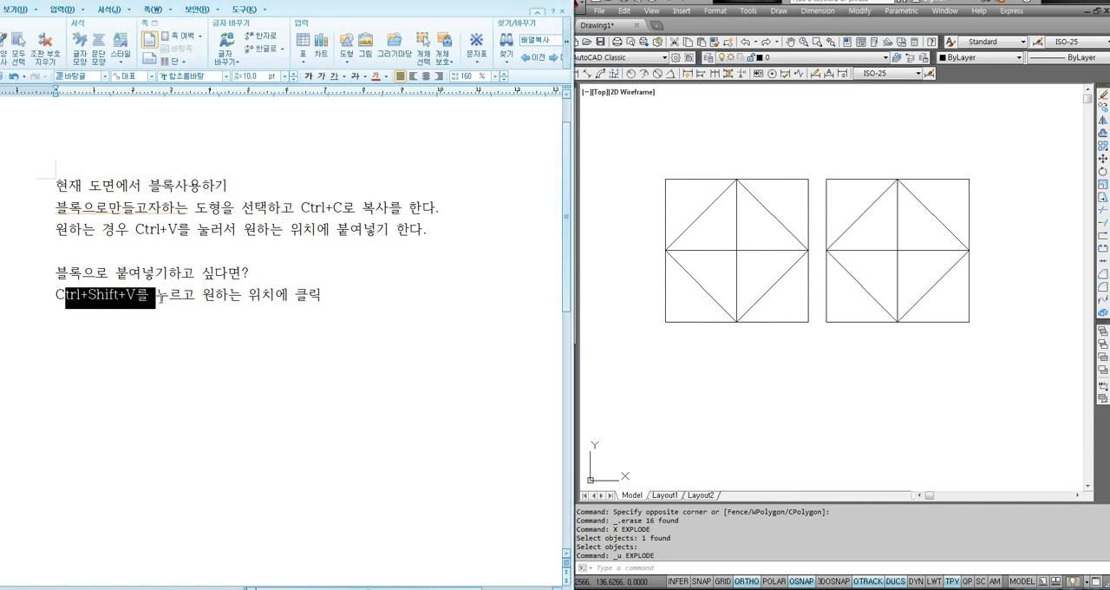
{"action": "left_click", "coordinate": [270, 305]}
- Back in AutoCAD, draw a small circle in the empty area below the gap between the two blocks
{"action": "left_click", "coordinate": [790, 375]}
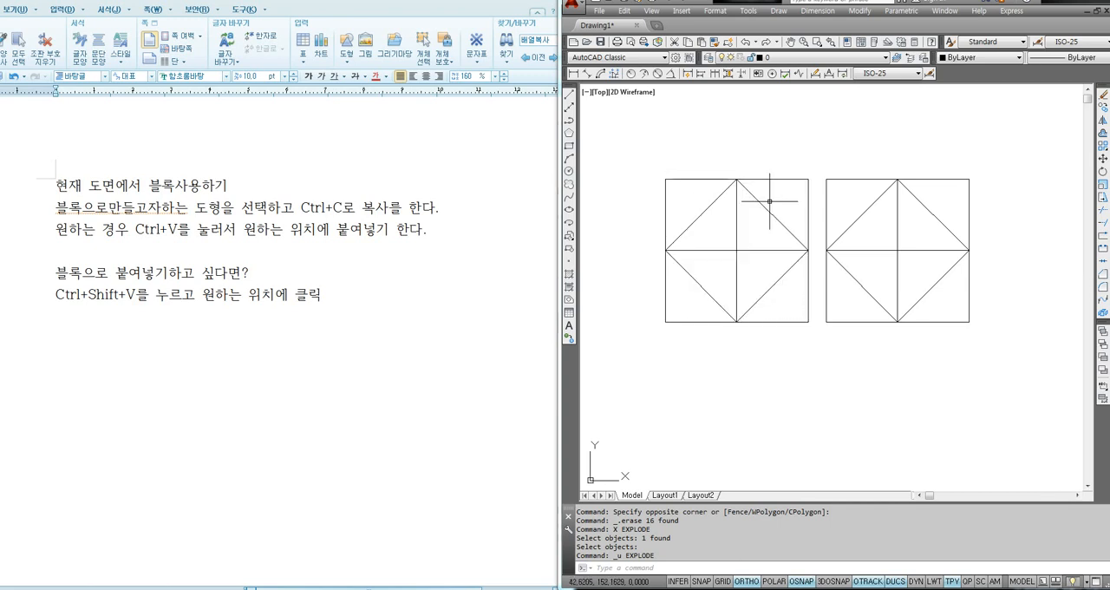
{"action": "type", "text": "c"}
{"action": "key", "text": "space"}
{"action": "left_click", "coordinate": [805, 380]}
{"action": "left_click", "coordinate": [836, 396]}
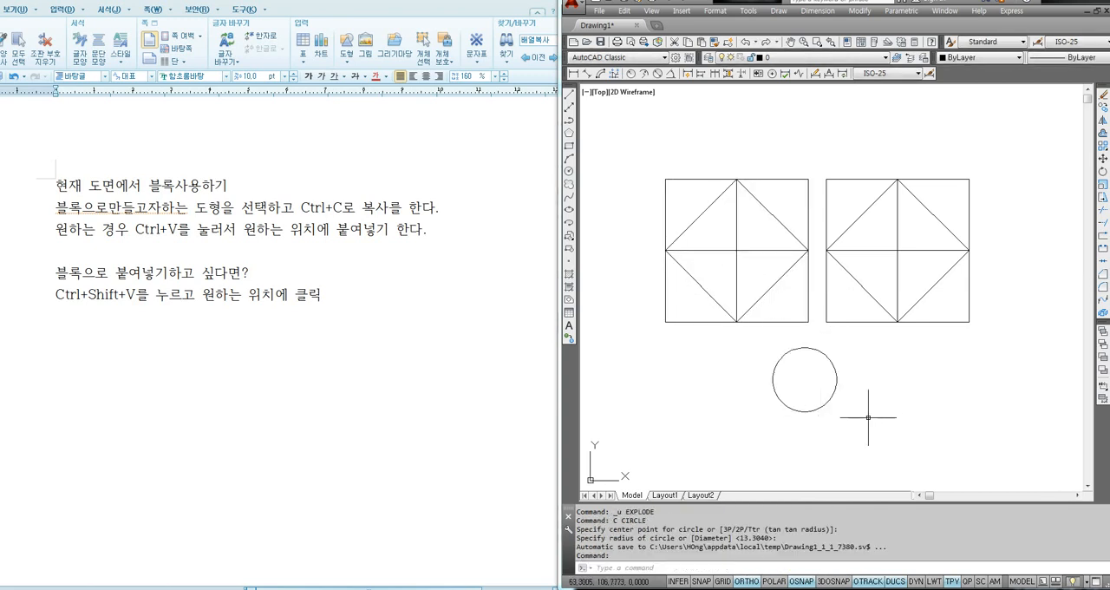
- Draw a wide rectangle to the right of the circle, below the right block
{"action": "type", "text": "rec"}
{"action": "key", "text": "space"}
{"action": "left_click", "coordinate": [878, 425]}
{"action": "left_click", "coordinate": [990, 365]}
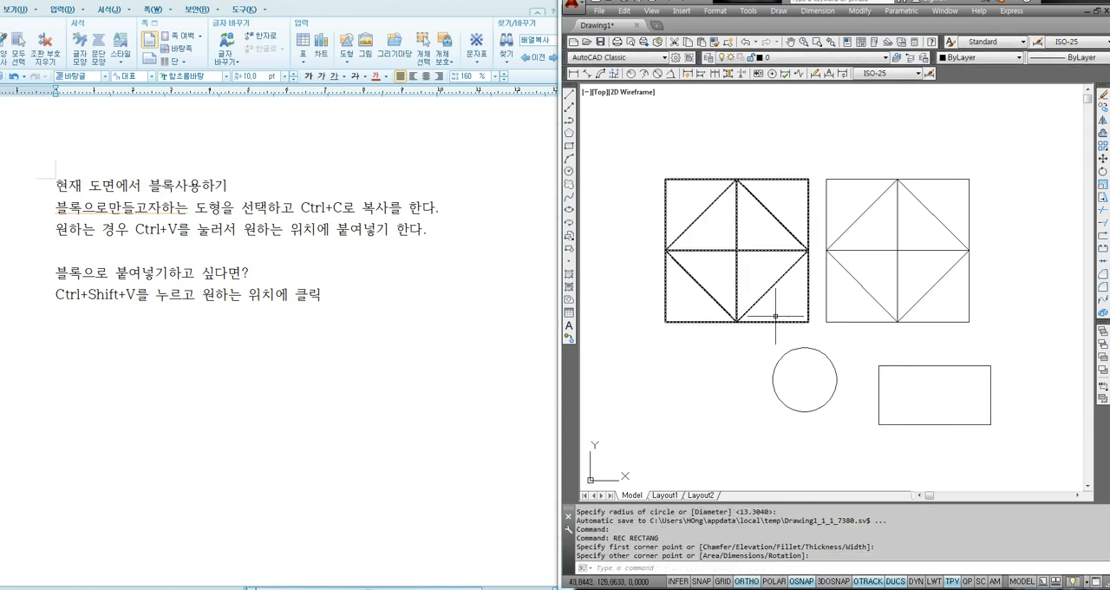
- Clear the selection and add the heading "블록저장하기" with the line "Wright Block, W 엔터" to the notes document
{"action": "key", "text": "Escape"}
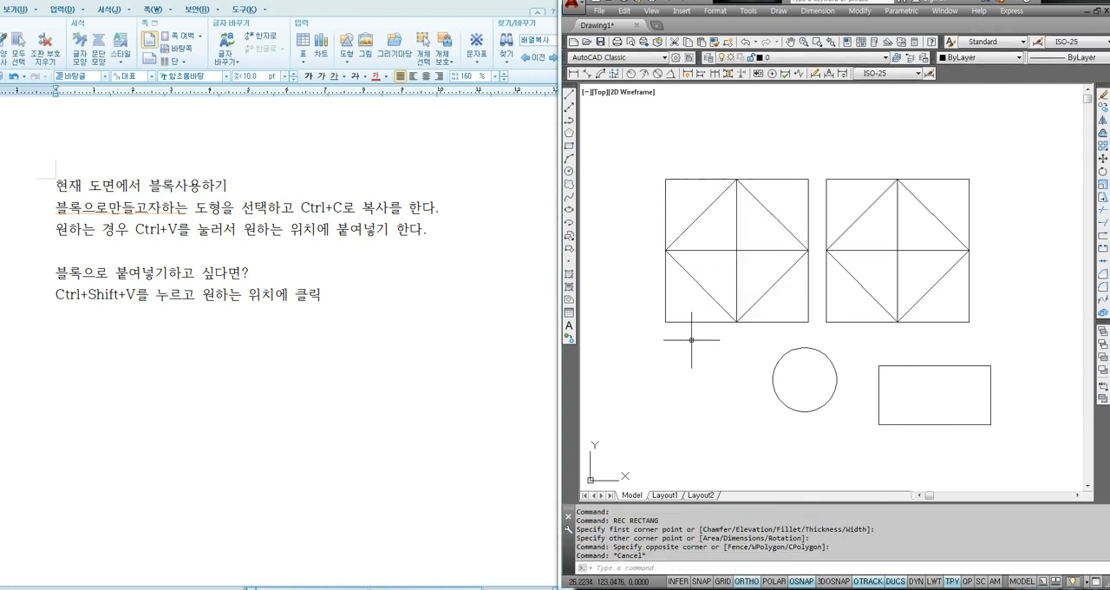
{"action": "left_click", "coordinate": [116, 355]}
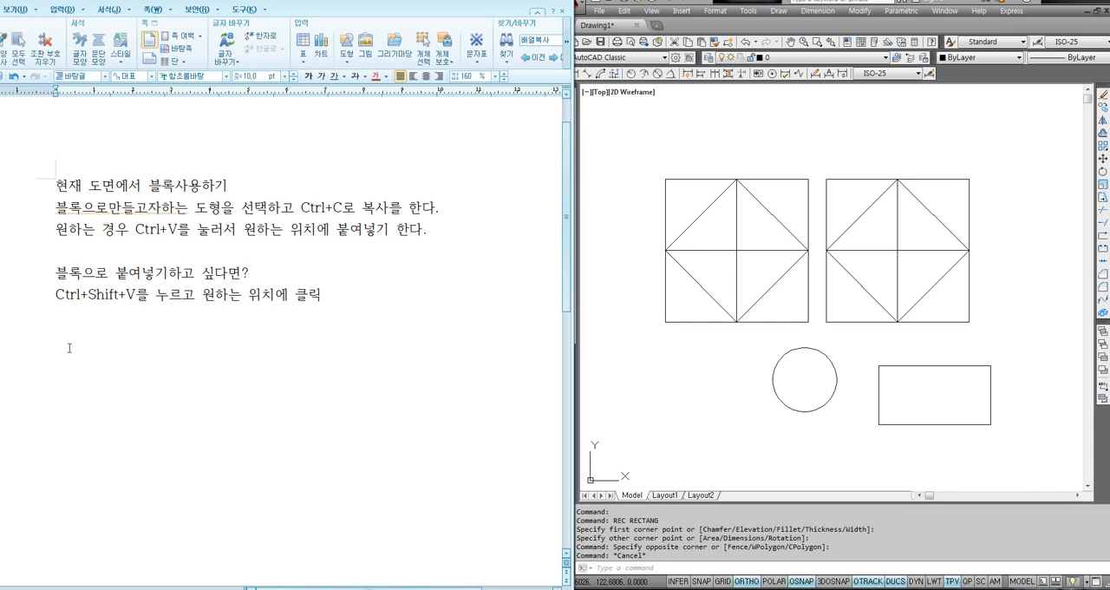
{"action": "type", "text": "블록저장하기"}
{"action": "key", "text": "Return"}
{"action": "type", "text": "ㅉ"}
{"action": "type", "text": "ㄱ"}
{"action": "type", "text": "ght "}
{"action": "type", "text": "Block"}
{"action": "key", "text": "Left"}
{"action": "key", "text": "Left"}
{"action": "key", "text": "Left"}
{"action": "key", "text": "Left"}
{"action": "key", "text": "Left"}
{"action": "key", "text": "Left"}
{"action": "key", "text": "Left"}
{"action": "key", "text": "Left"}
{"action": "key", "text": "Right"}
{"action": "type", "text": ", W dpsxj"}
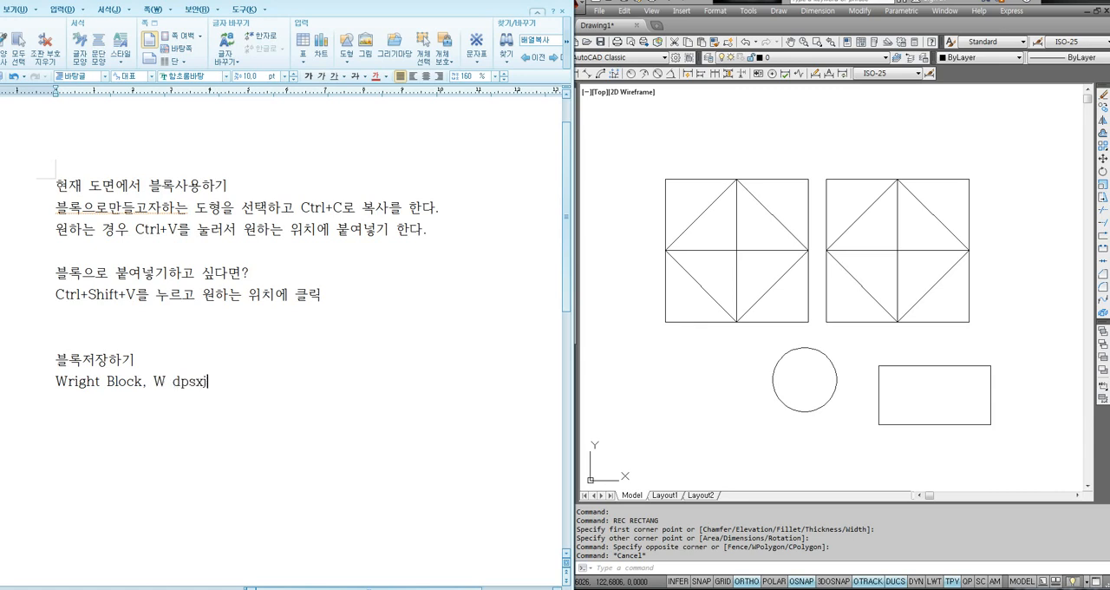
{"action": "key", "text": "Return"}
- Back in AutoCAD, start the Write Block command, try the Block and Entire drawing sources, and set the source to Objects
{"action": "left_click", "coordinate": [741, 407]}
{"action": "type", "text": "w"}
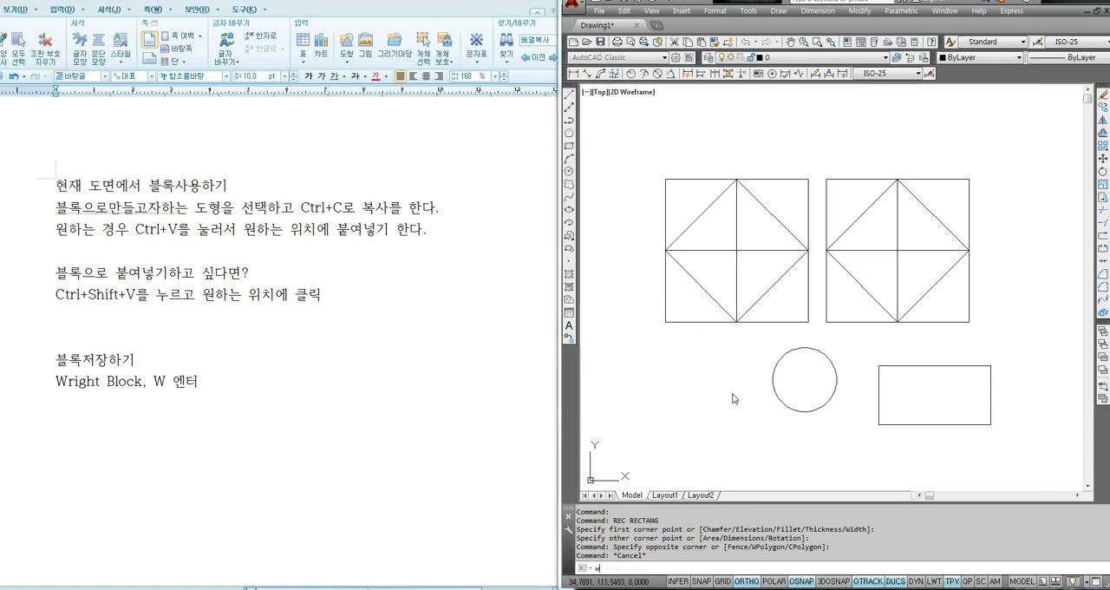
{"action": "key", "text": "Return"}
{"action": "mouse_move", "coordinate": [808, 167]}
{"action": "left_mouse_down"}
{"action": "mouse_move", "coordinate": [870, 168]}
{"action": "mouse_move", "coordinate": [861, 145]}
{"action": "left_mouse_up"}
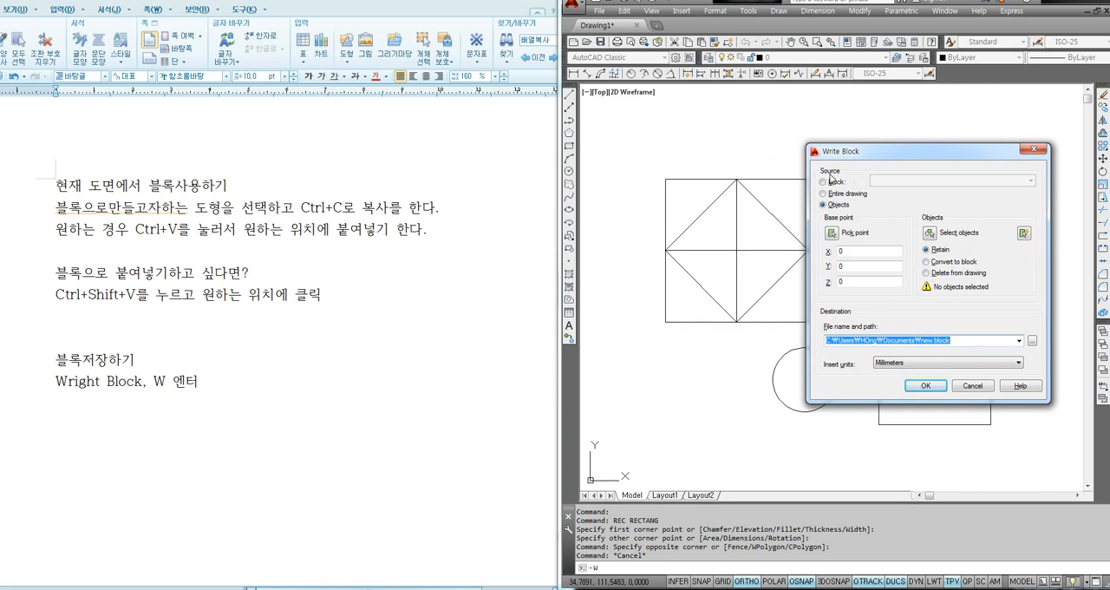
{"action": "left_click", "coordinate": [830, 181]}
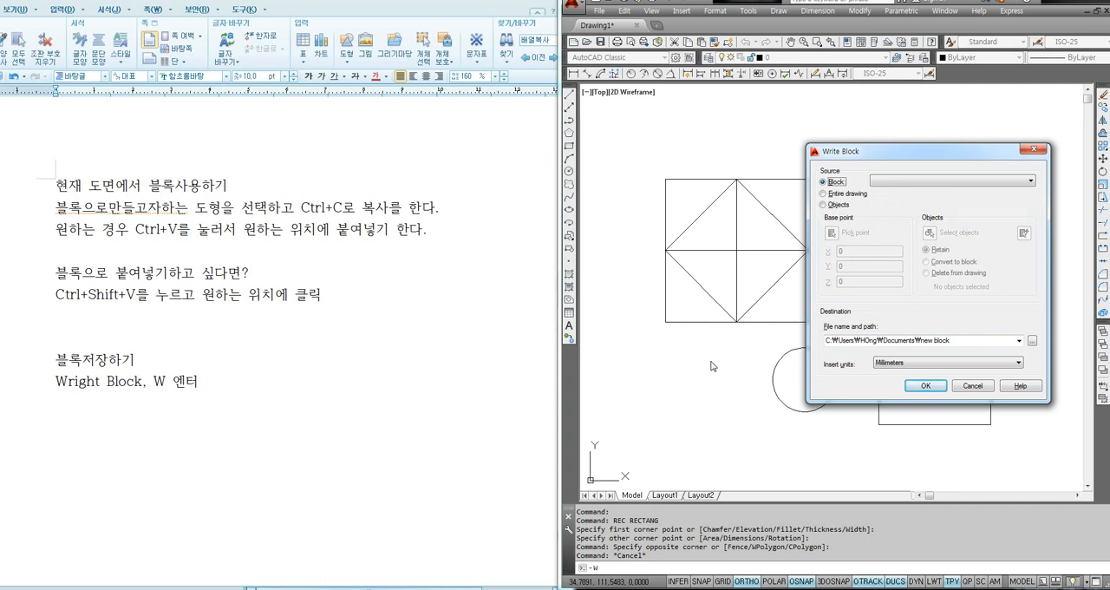
{"action": "left_click", "coordinate": [829, 194]}
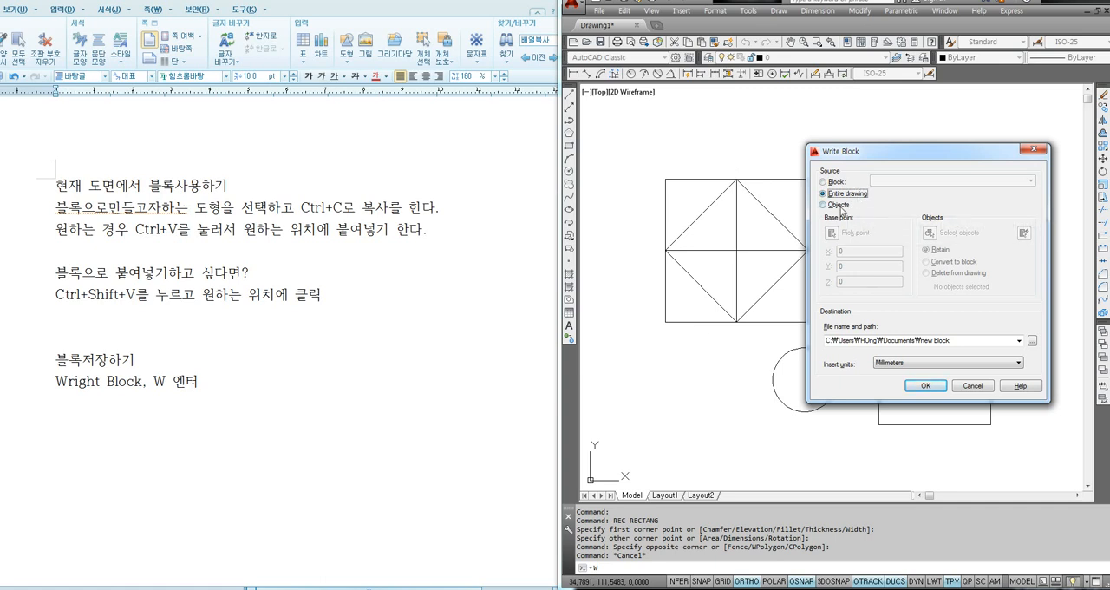
{"action": "left_click", "coordinate": [834, 206]}
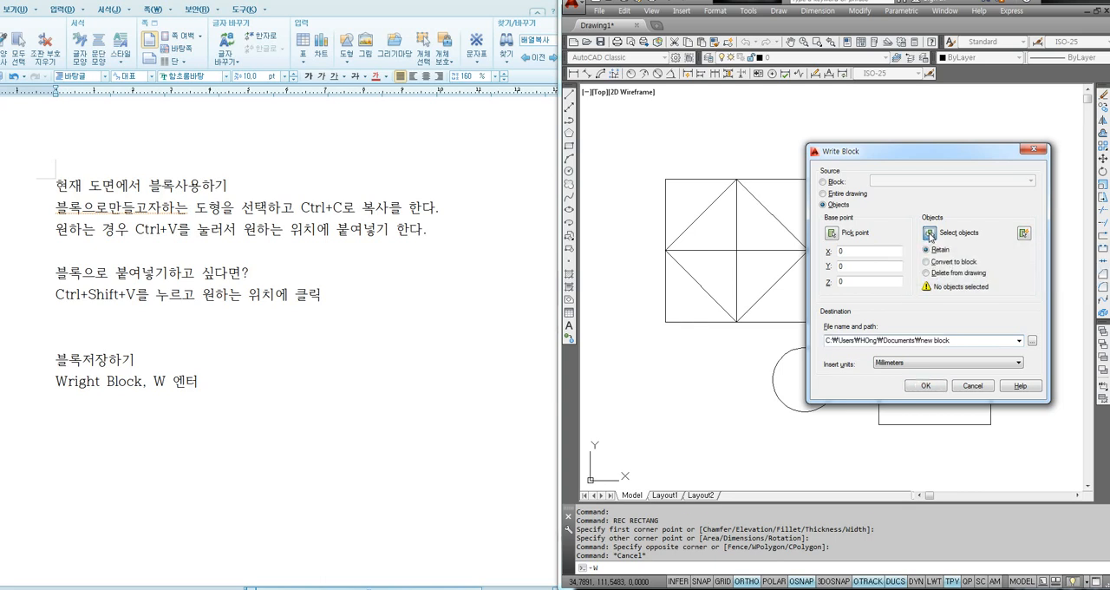
- Select the left block as the object to write and pick its centre as the base point
{"action": "left_click", "coordinate": [930, 233]}
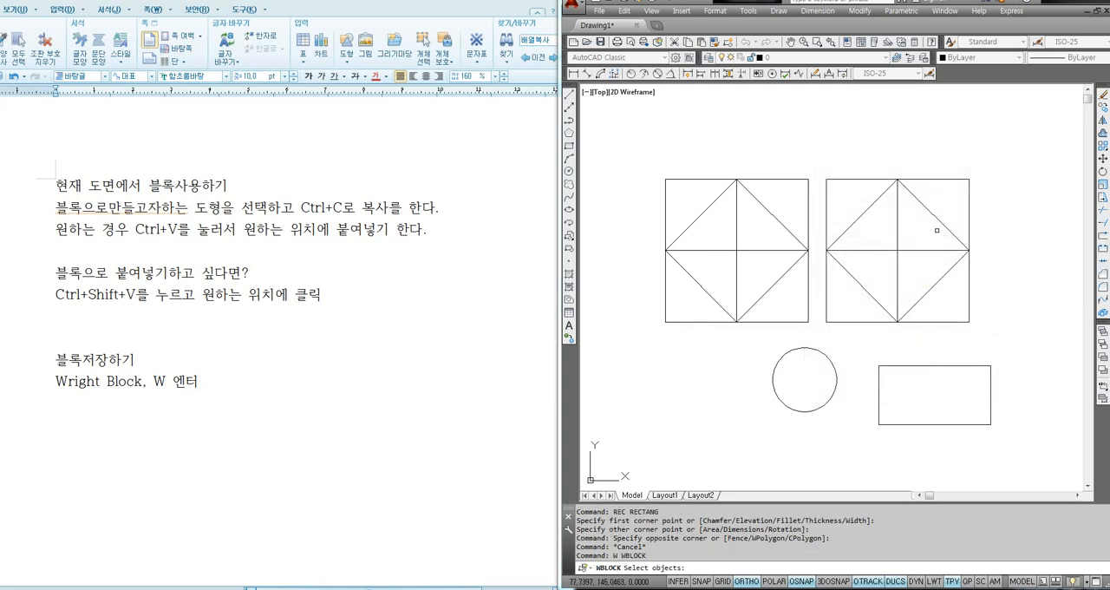
{"action": "left_click", "coordinate": [798, 169]}
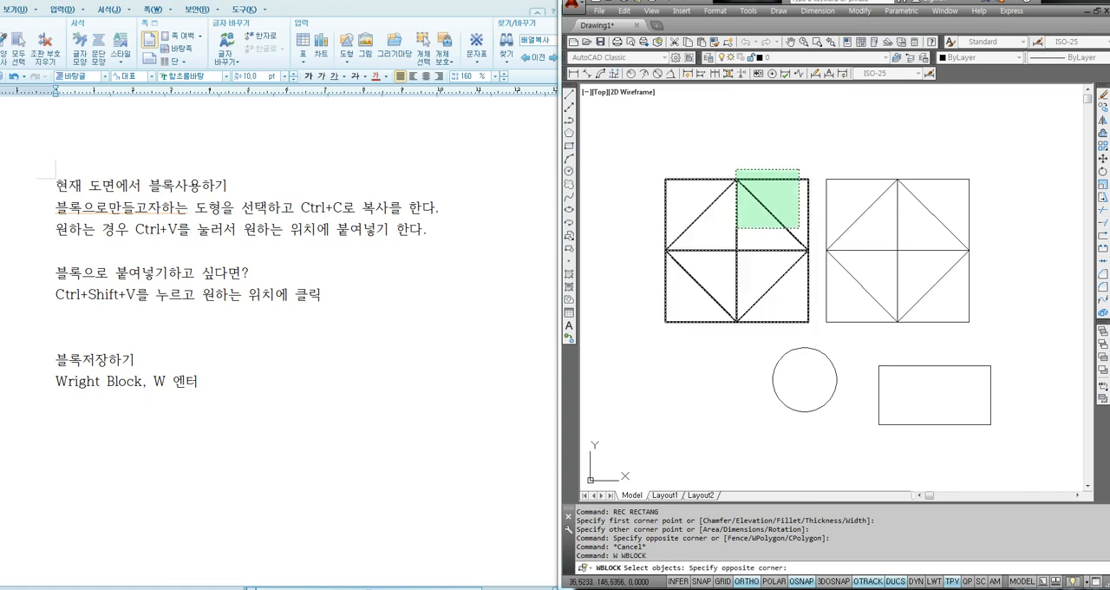
{"action": "left_click", "coordinate": [730, 244]}
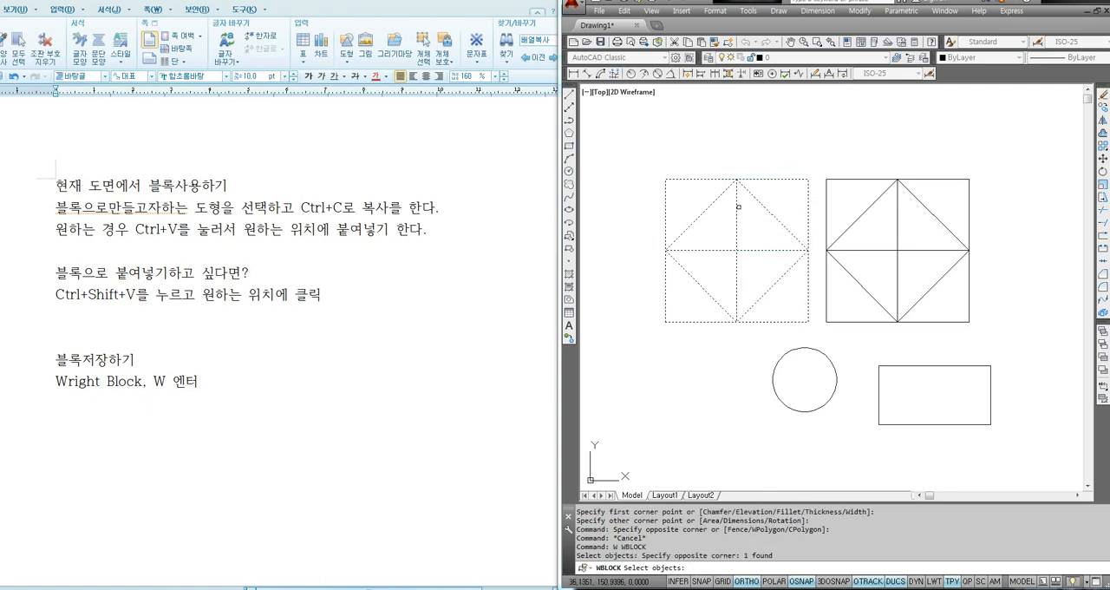
{"action": "key", "text": "Return"}
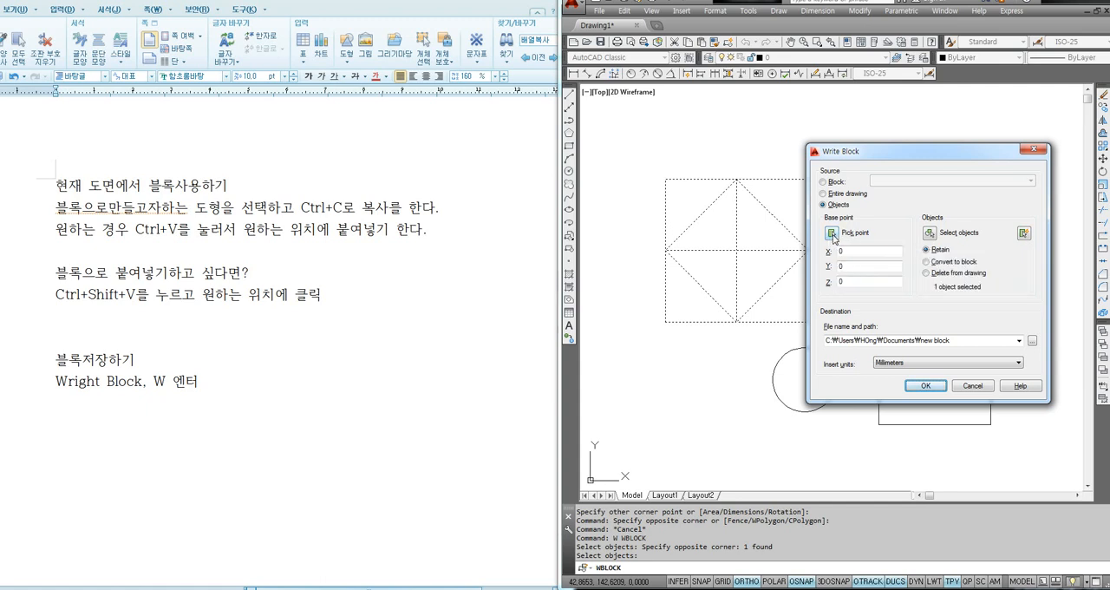
{"action": "left_click", "coordinate": [833, 234]}
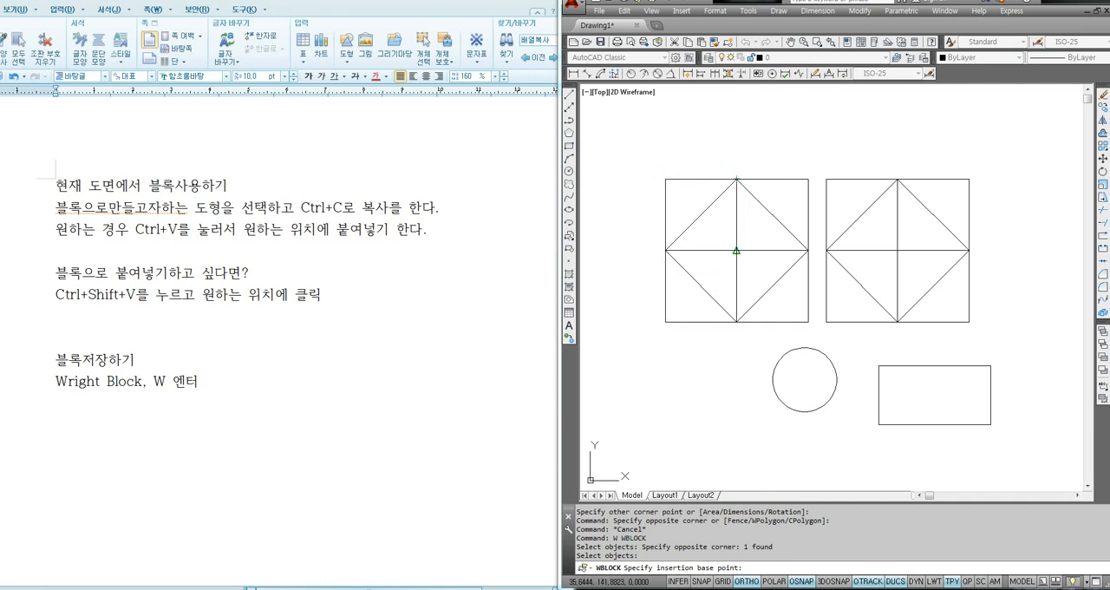
{"action": "left_click", "coordinate": [736, 250]}
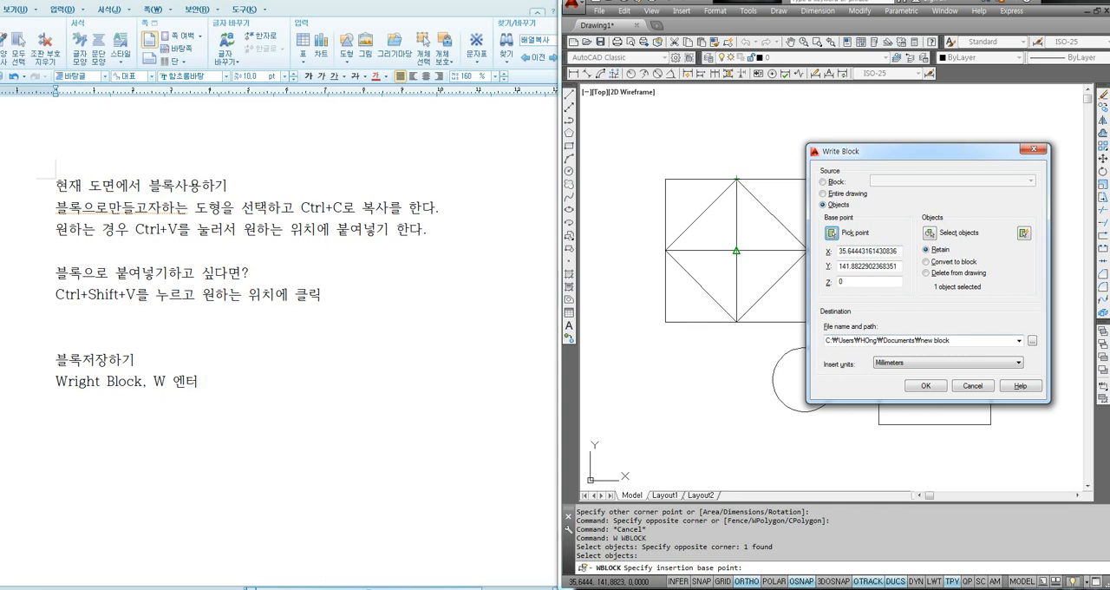
- Set the block file's destination to the Desktop with the name new block.dwg
{"action": "left_click", "coordinate": [1033, 344]}
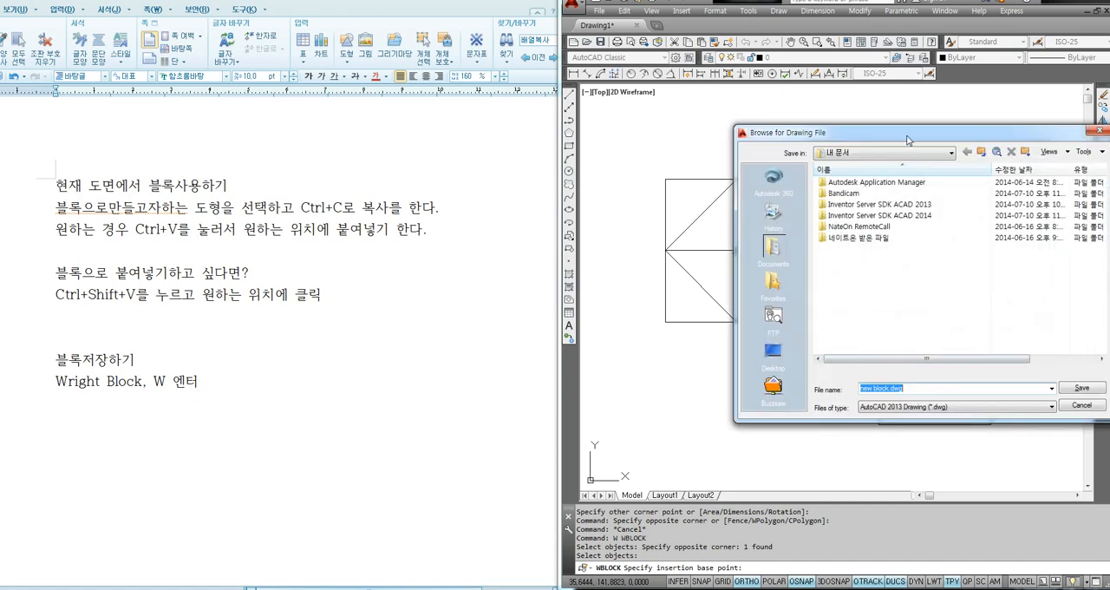
{"action": "left_click_drag", "start_coordinate": [907, 139], "coordinate": [808, 142]}
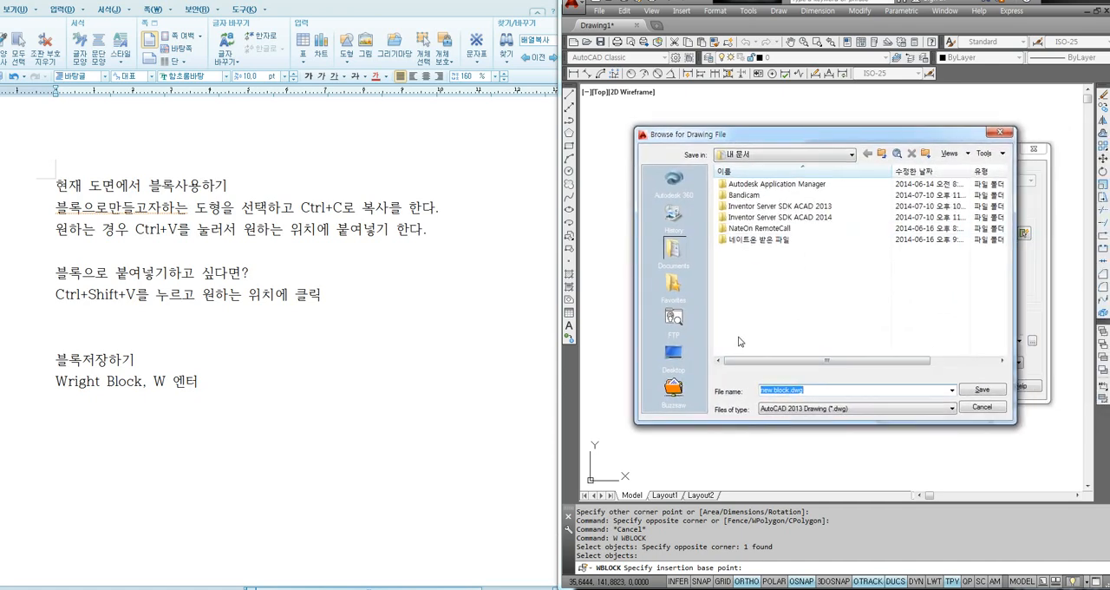
{"action": "left_click", "coordinate": [671, 356]}
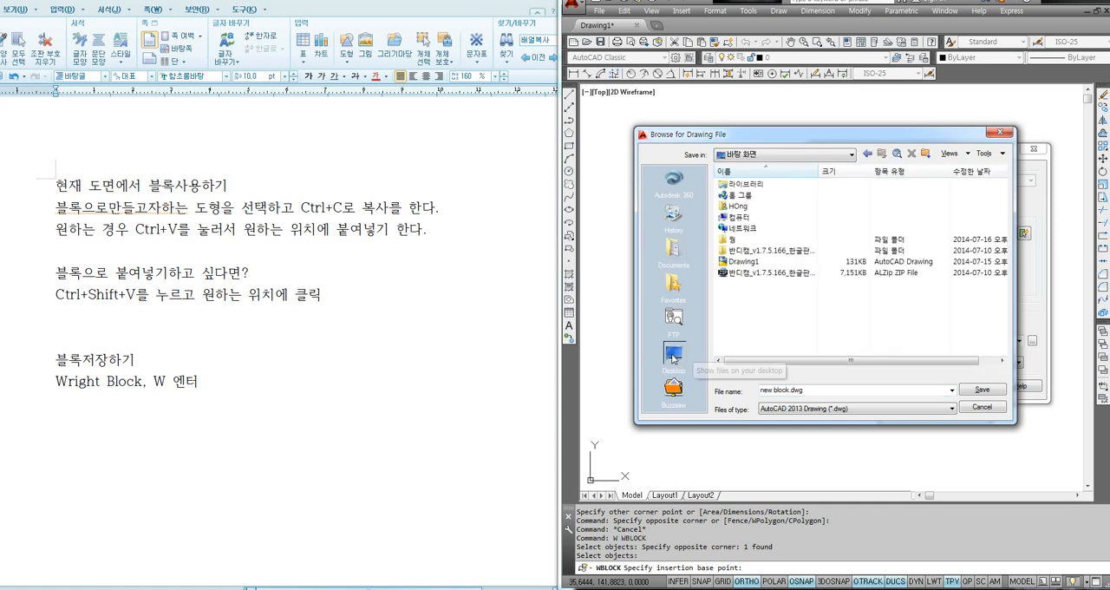
{"action": "left_click", "coordinate": [824, 389]}
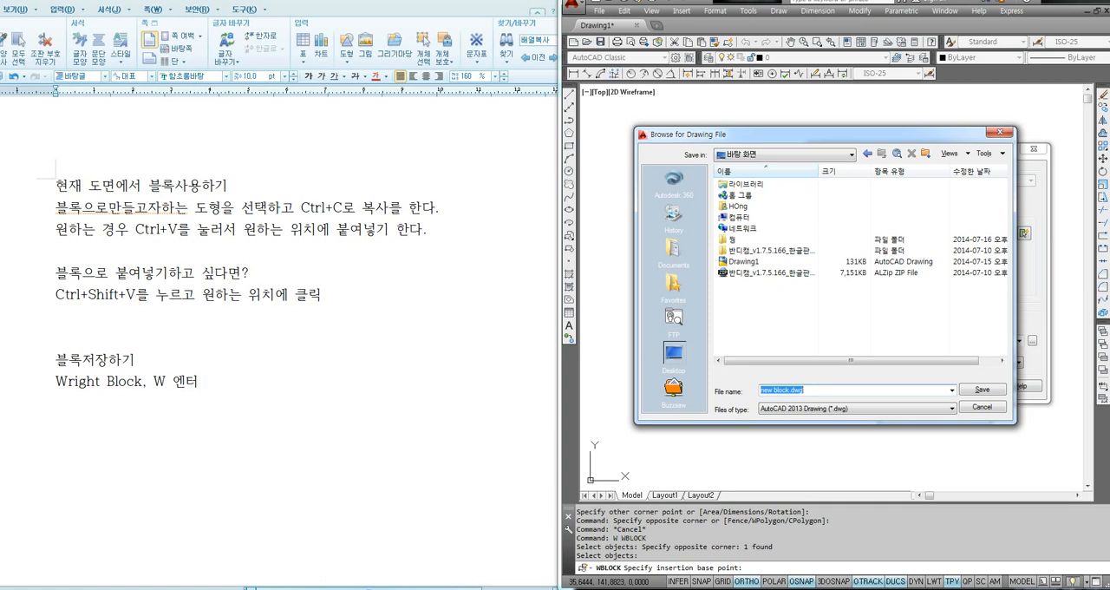
{"action": "left_click", "coordinate": [980, 389]}
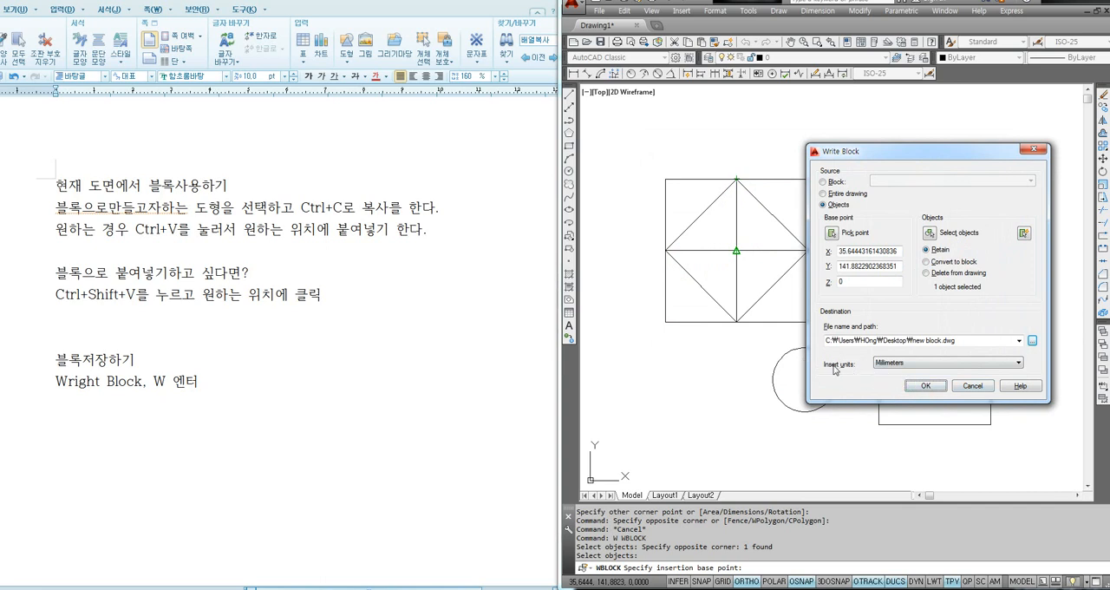
- Review the insert unit choices, keep Millimeters, and write the block file
{"action": "left_click", "coordinate": [903, 364]}
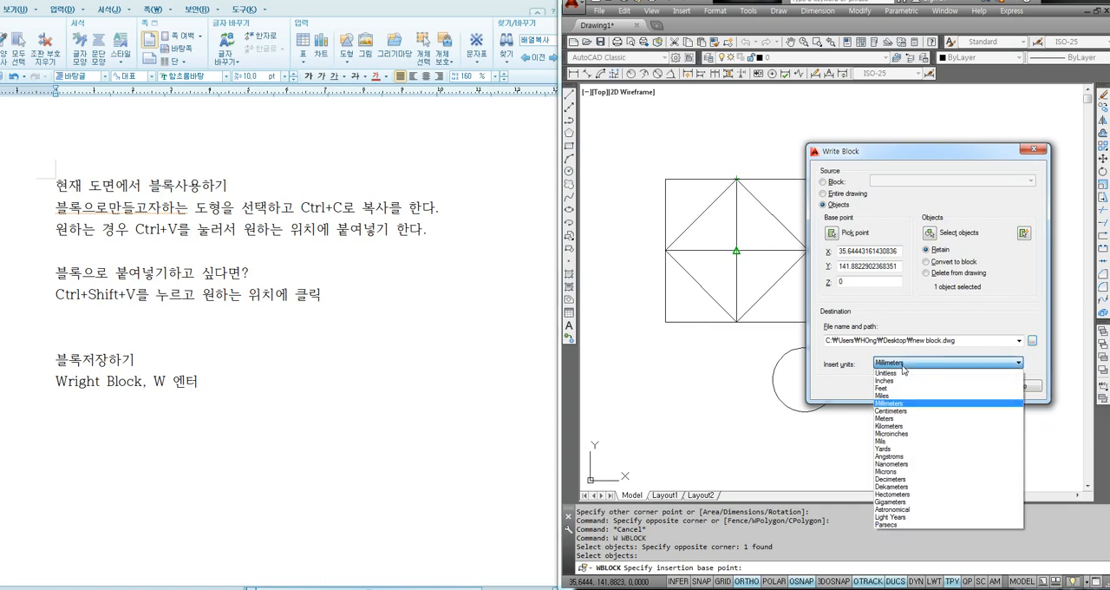
{"action": "left_click", "coordinate": [903, 364]}
{"action": "left_click", "coordinate": [902, 364]}
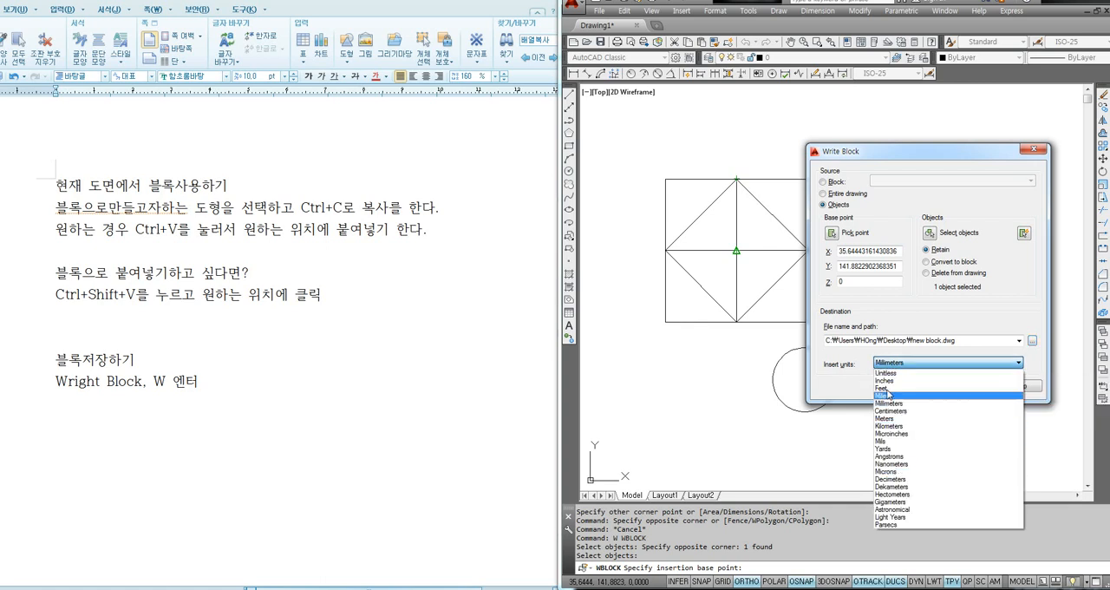
{"action": "left_click", "coordinate": [908, 364]}
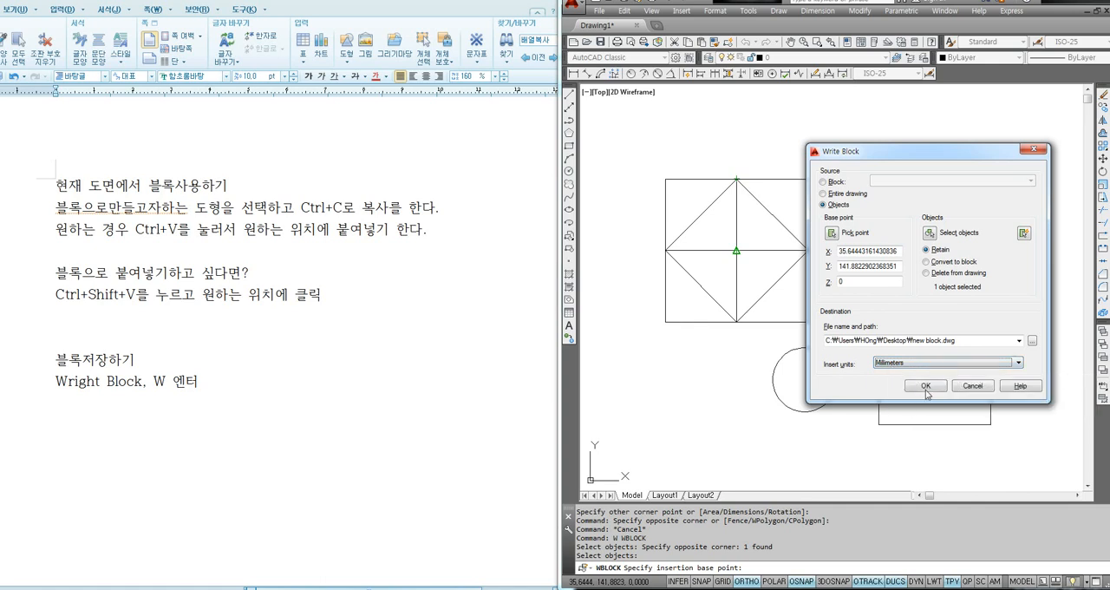
{"action": "left_click", "coordinate": [927, 390]}
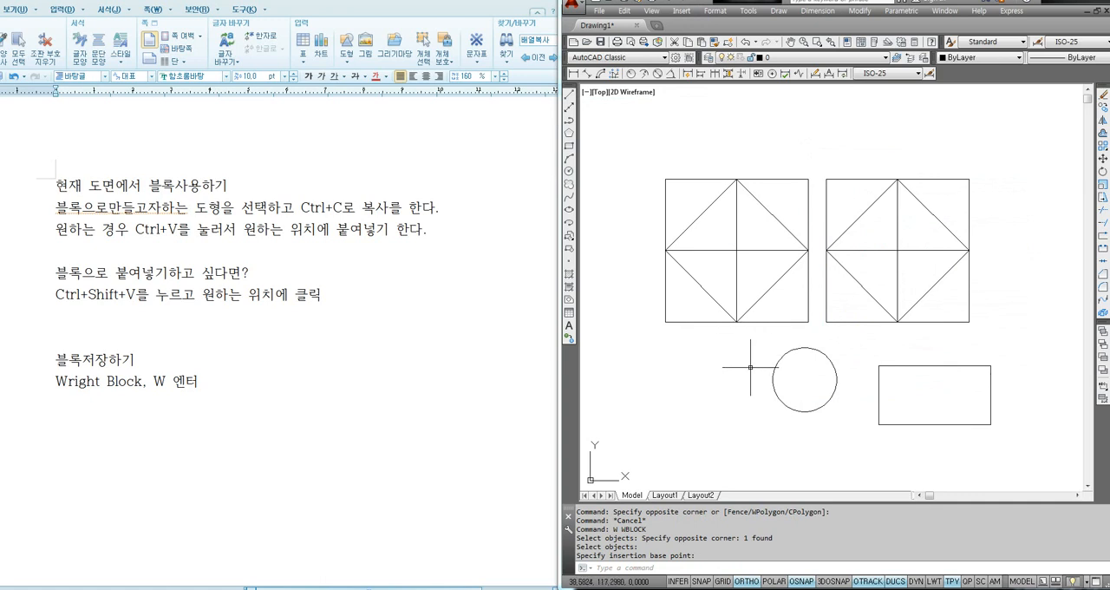
- Create a new drawing from scratch with the Metric default settings
{"action": "scroll", "coordinate": [746, 364], "scroll_direction": "down", "scroll_amount": 2}
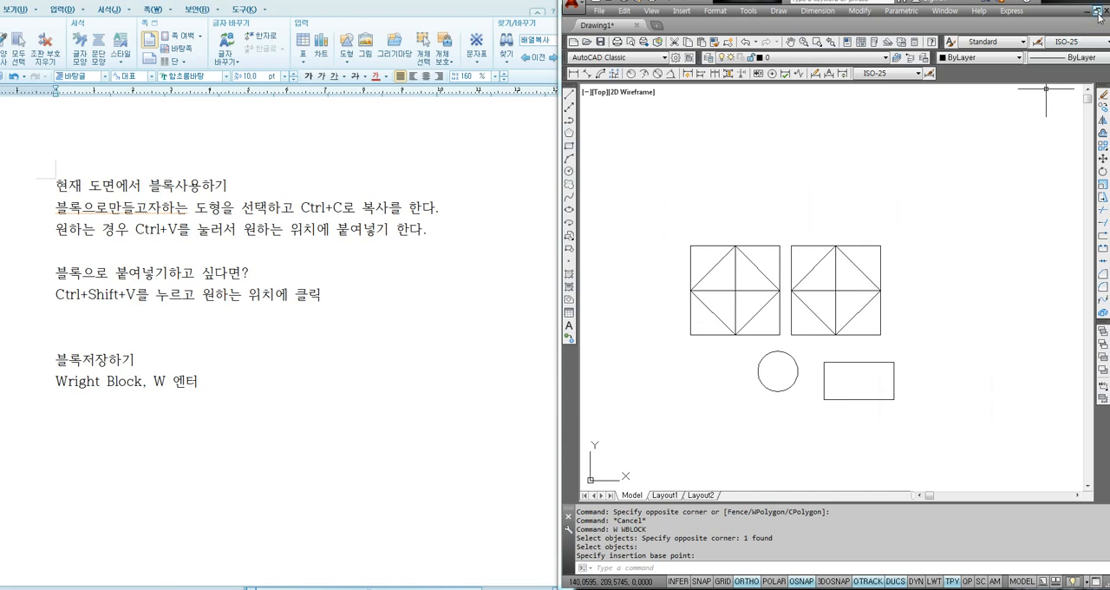
{"action": "type", "text": "n"}
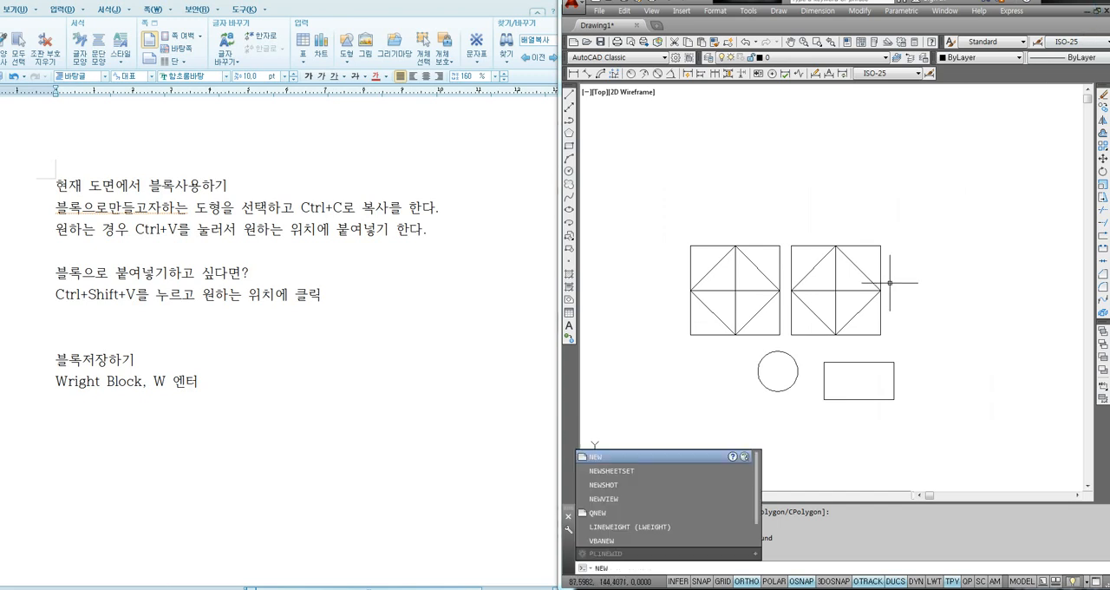
{"action": "key", "text": "Return"}
{"action": "left_click", "coordinate": [524, 333]}
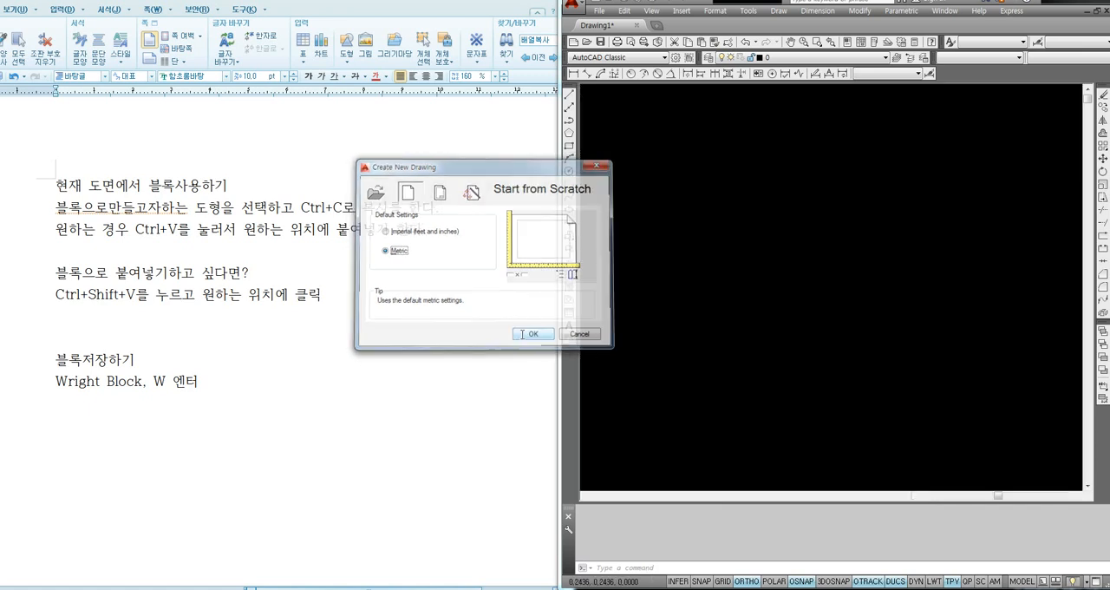
{"action": "left_click", "coordinate": [788, 313]}
{"action": "left_click", "coordinate": [775, 315]}
- Draw a large rectangle in the middle of the new drawing
{"action": "type", "text": "r"}
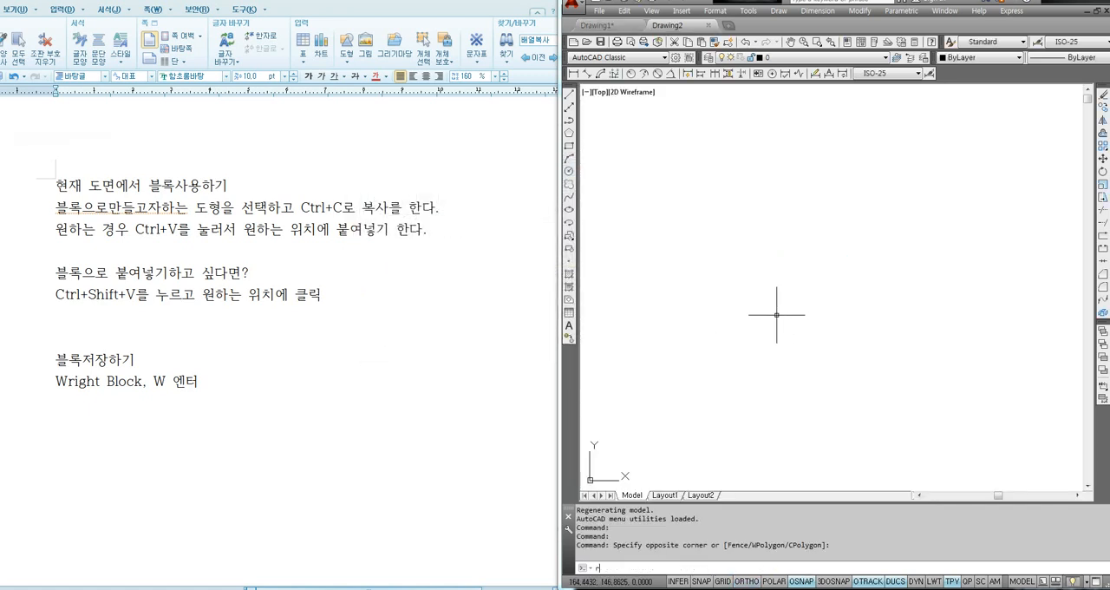
{"action": "type", "text": "ec"}
{"action": "key", "text": "Return"}
{"action": "left_click", "coordinate": [699, 377]}
{"action": "left_click", "coordinate": [870, 228]}
- Draw two circles of radius about 102, centred on the rectangle's upper-right and lower-left corners
{"action": "type", "text": "c"}
{"action": "key", "text": "Return"}
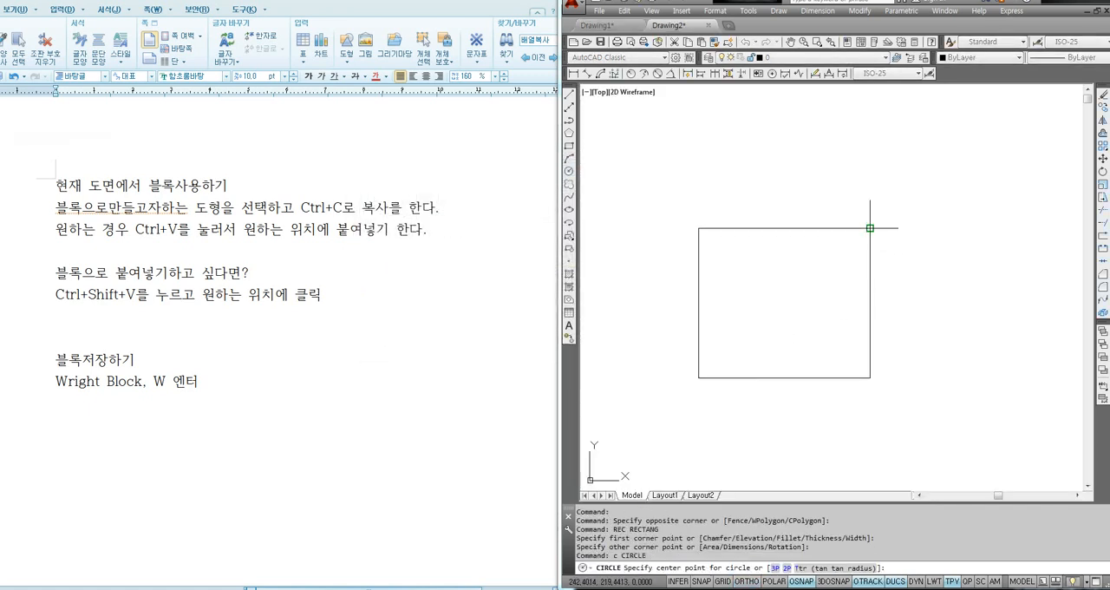
{"action": "left_click", "coordinate": [870, 228]}
{"action": "left_click", "coordinate": [979, 166]}
{"action": "key", "text": "Return"}
{"action": "left_click", "coordinate": [698, 377]}
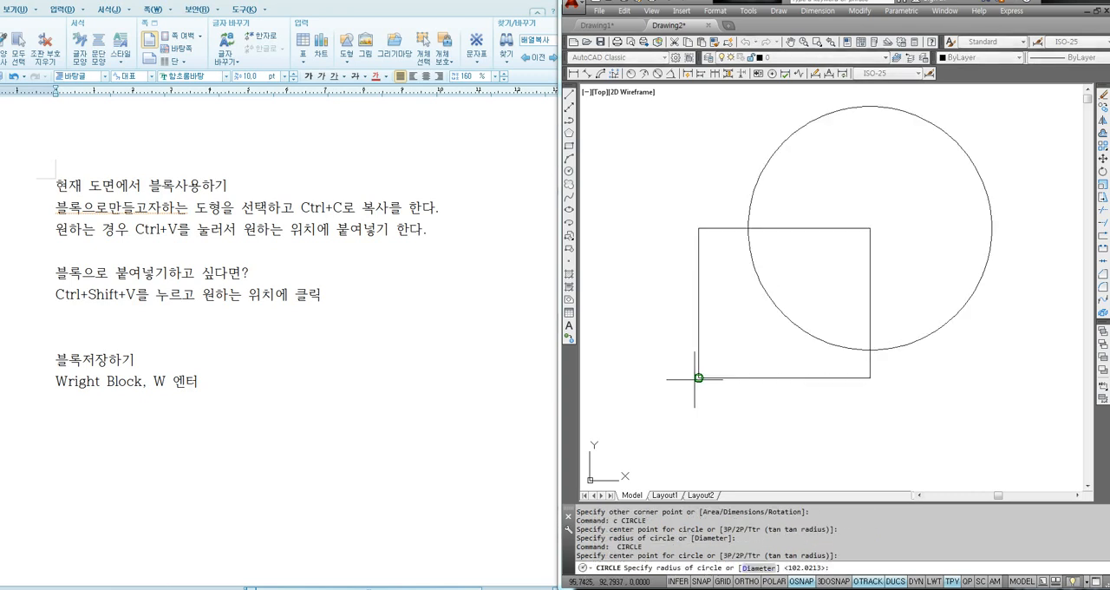
{"action": "key", "text": "Return"}
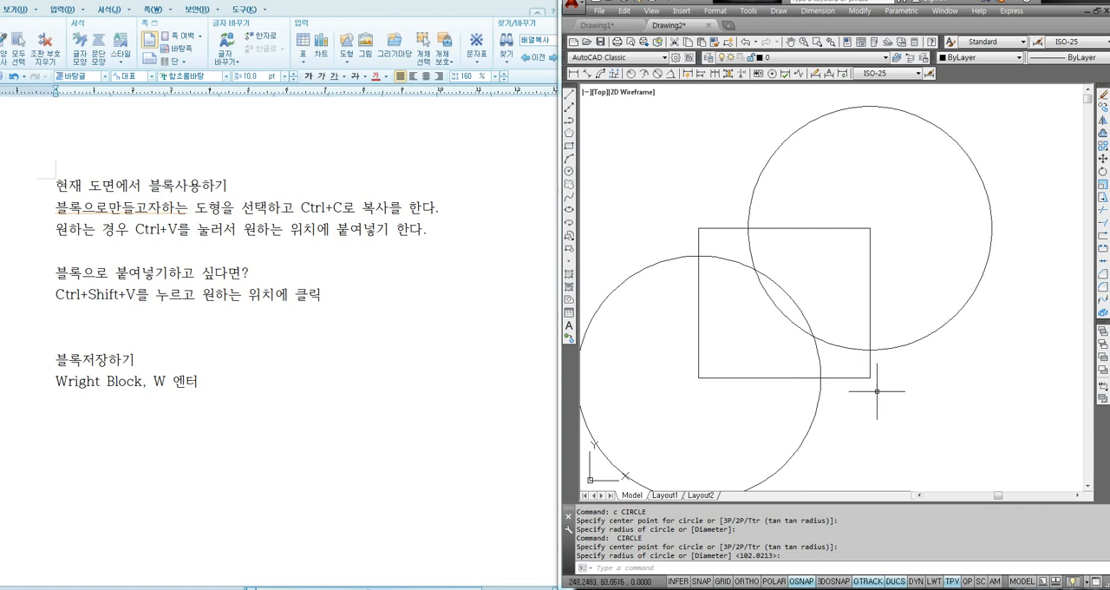
- Add the heading "저장한 블록 불러오기" with the line "Insert , I 엔터" to the notes document
{"action": "left_click", "coordinate": [134, 479]}
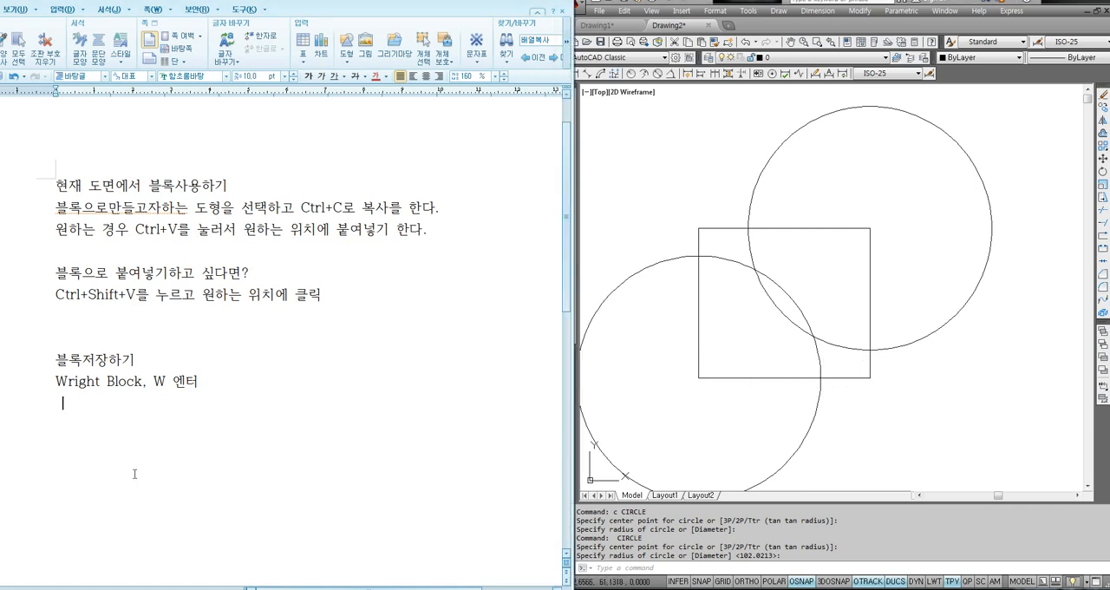
{"action": "type", "text": "저장한 블록 "}
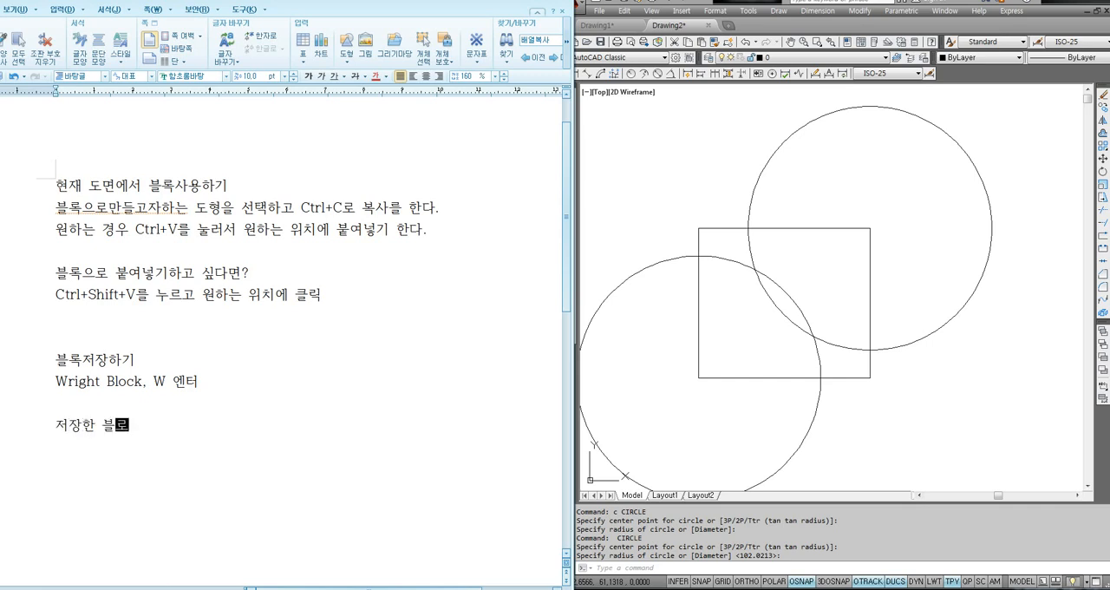
{"action": "type", "text": "불러오기"}
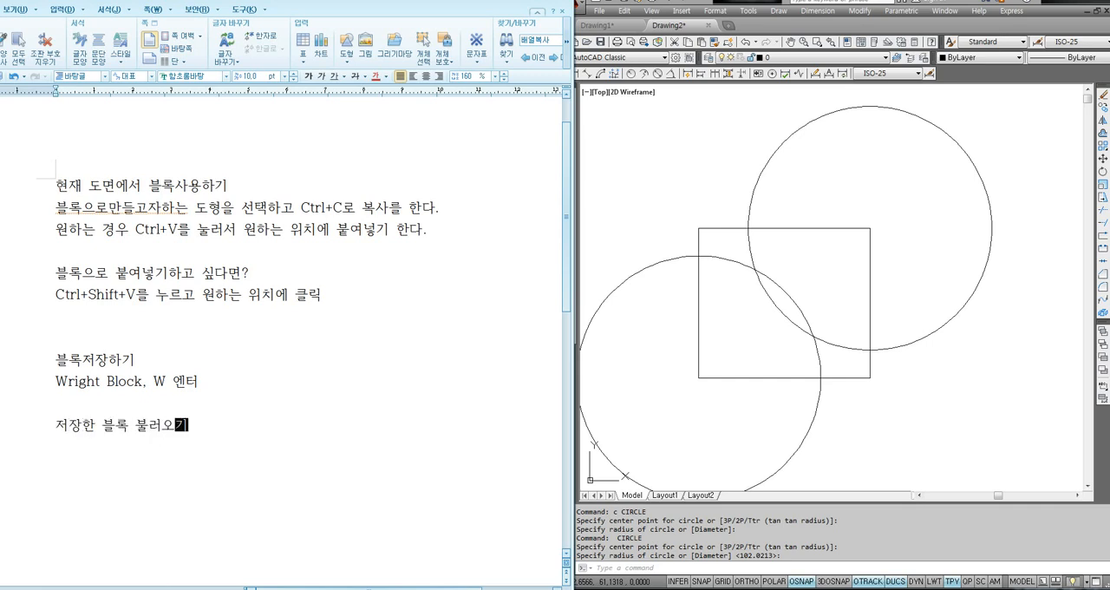
{"action": "key", "text": "Return"}
{"action": "type", "text": "Insert , "}
{"action": "type", "text": "I 엔터"}
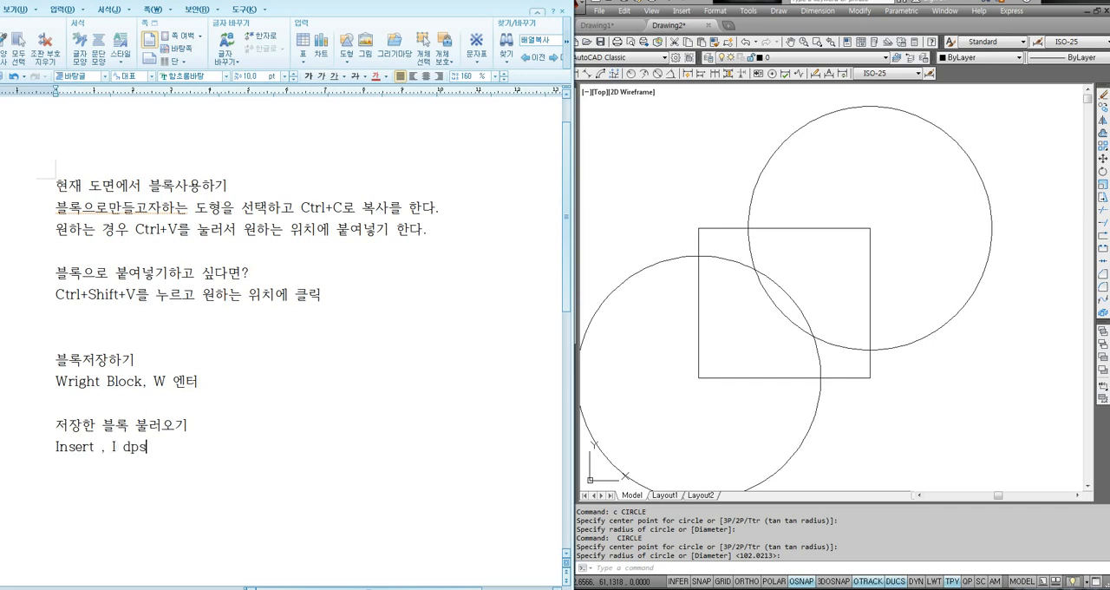
{"action": "key", "text": "Return"}
{"action": "scroll", "coordinate": [167, 430], "scroll_direction": "down", "scroll_amount": 2}
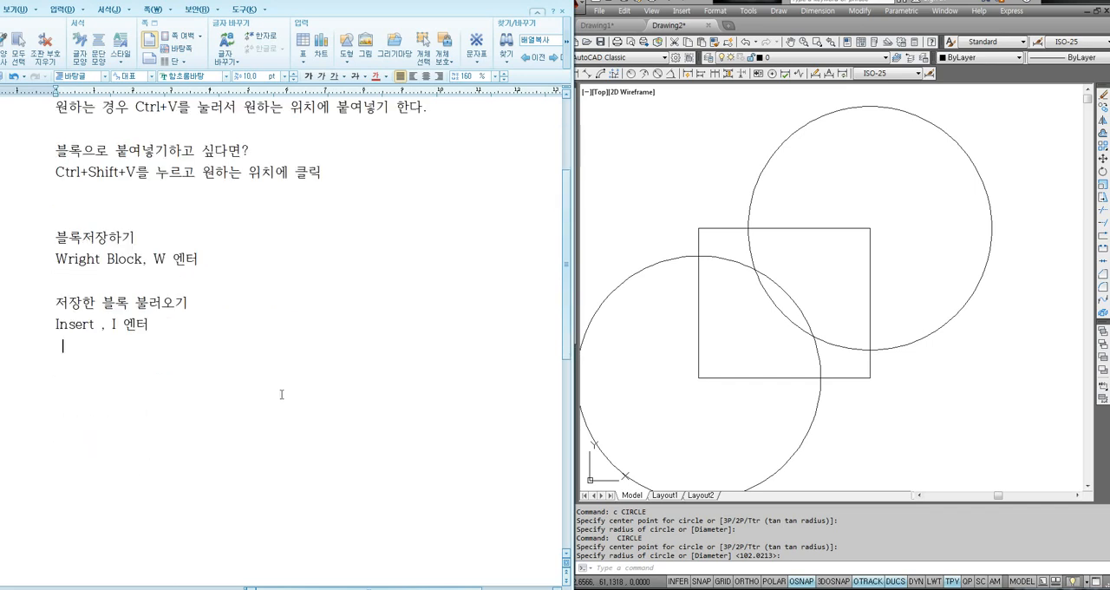
- Start the Insert command and choose the drawing file "new block" from the Desktop as the block source
{"action": "left_click", "coordinate": [643, 373]}
{"action": "type", "text": "i"}
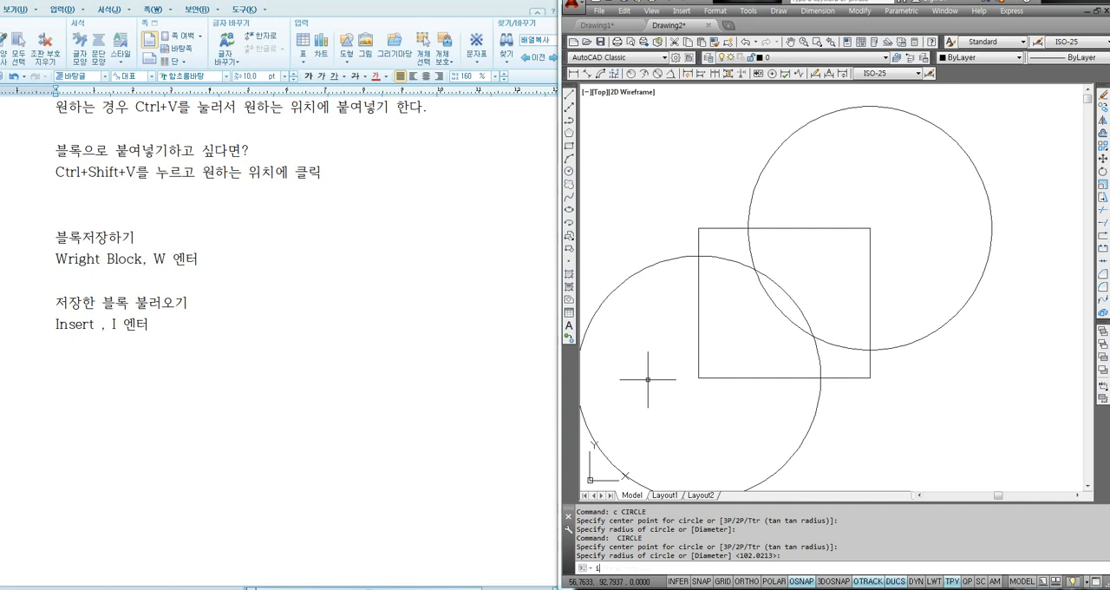
{"action": "key", "text": "Return"}
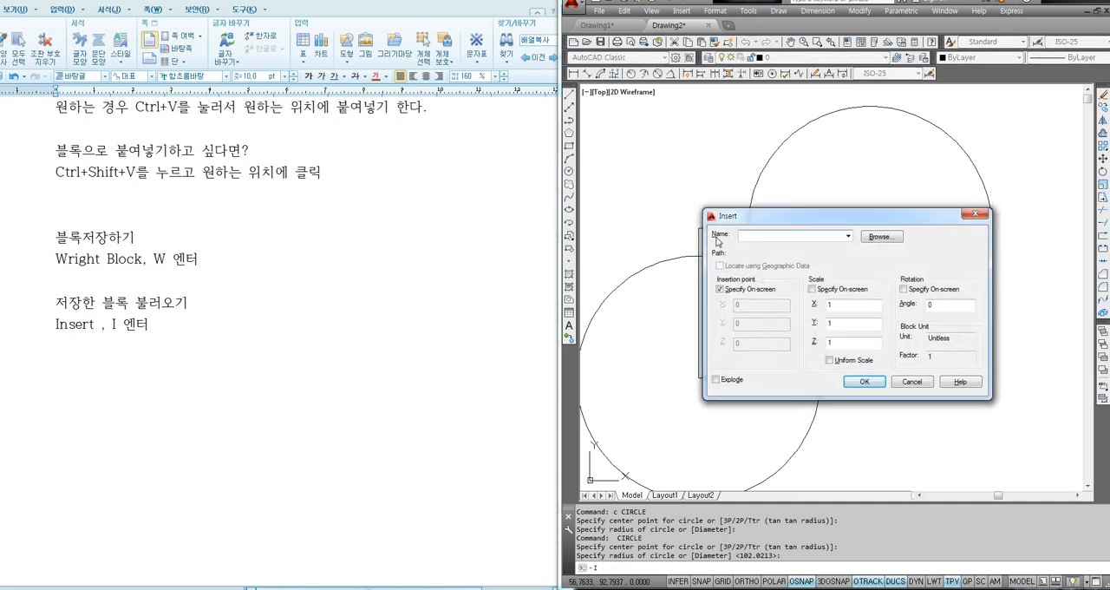
{"action": "left_click", "coordinate": [881, 237]}
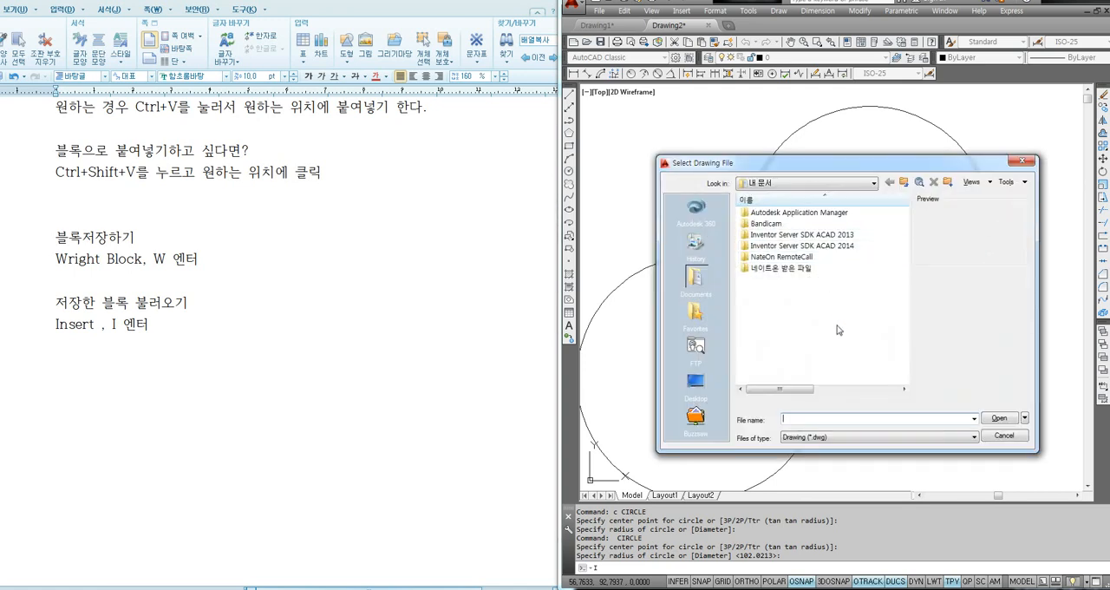
{"action": "left_click", "coordinate": [696, 384]}
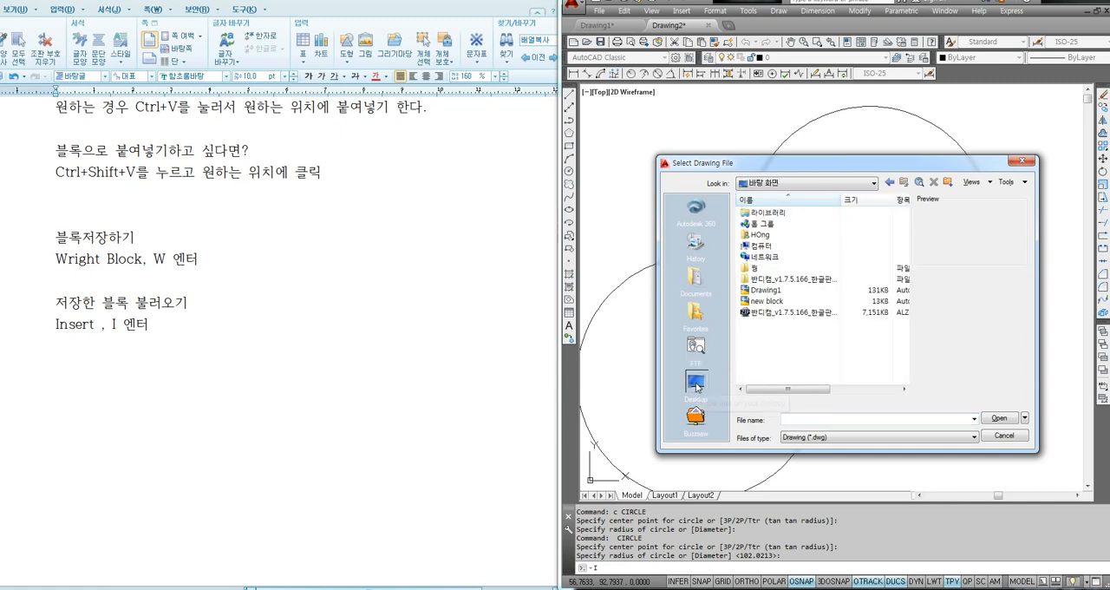
{"action": "left_click", "coordinate": [763, 303]}
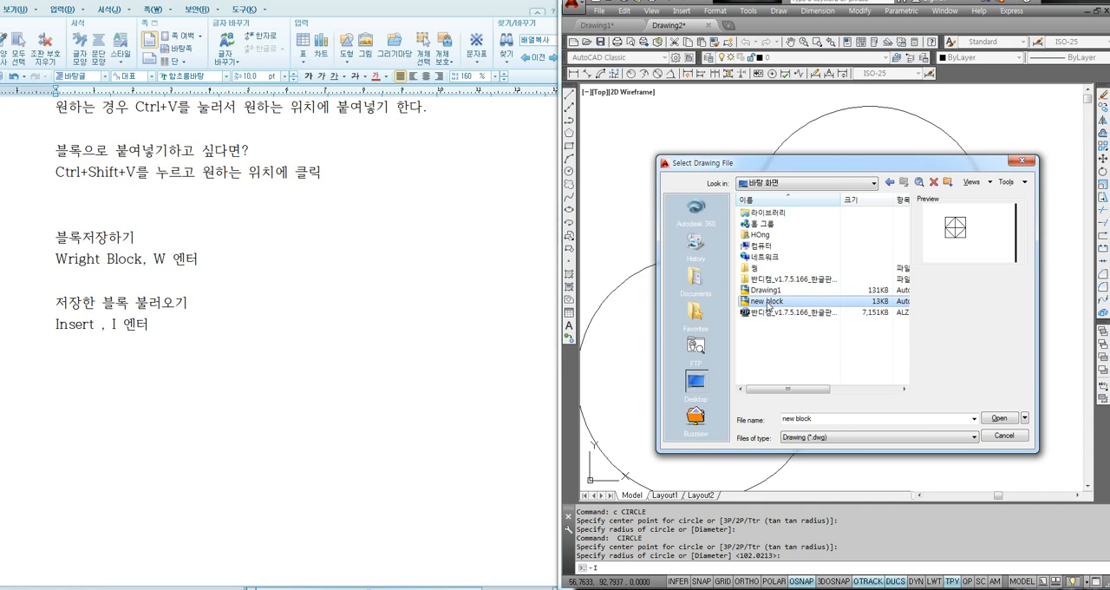
{"action": "left_click", "coordinate": [998, 417]}
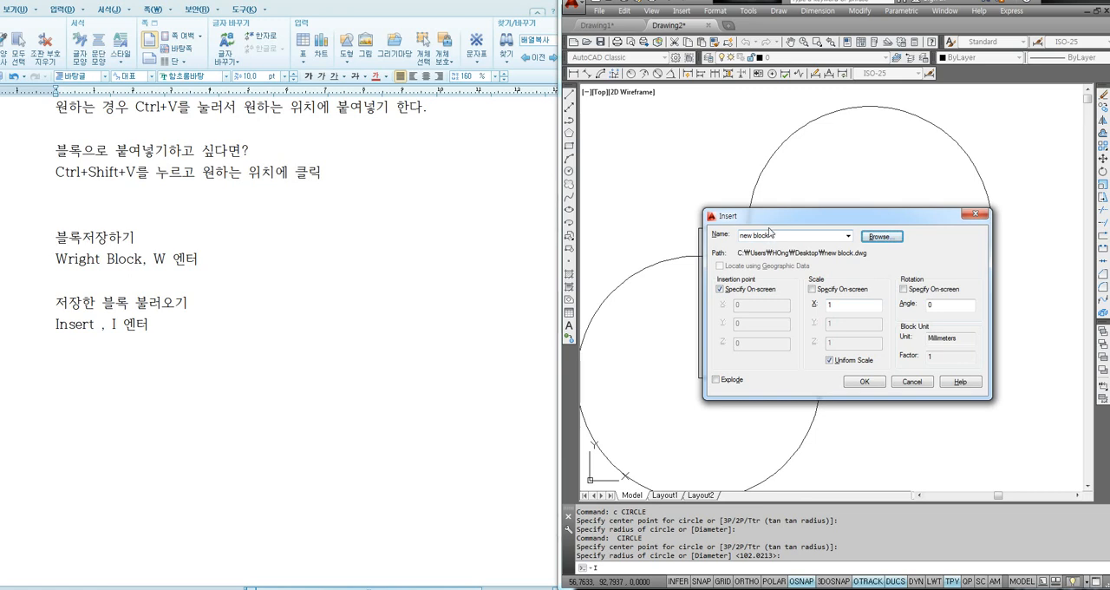
- Try out the on-screen scale and uniform scale options and a rotation angle of 45 for the block insertion
{"action": "left_click_drag", "start_coordinate": [772, 220], "coordinate": [764, 221]}
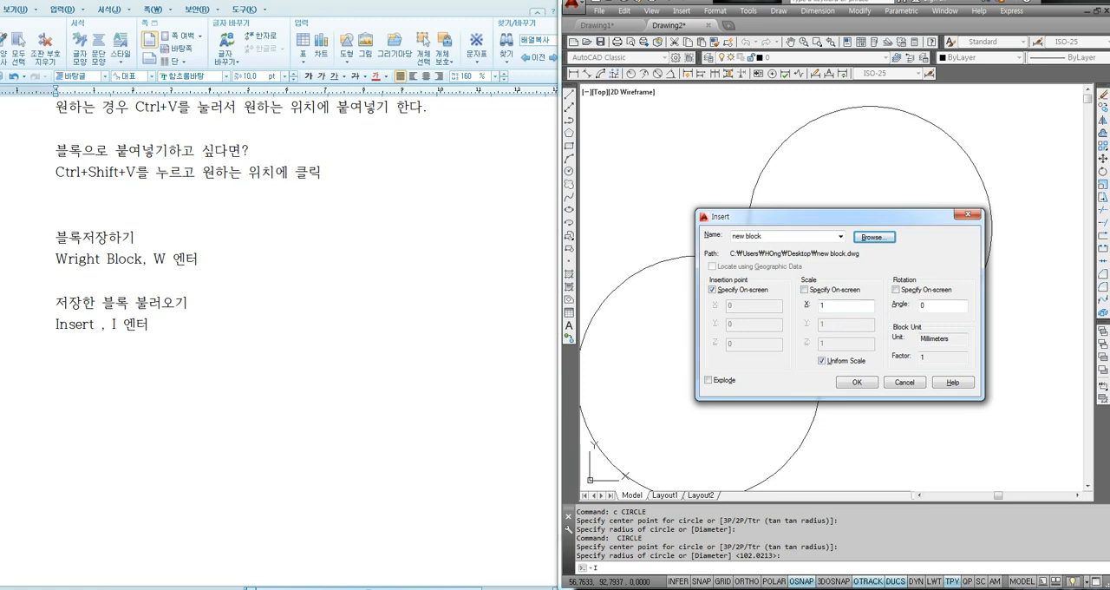
{"action": "left_click", "coordinate": [804, 292]}
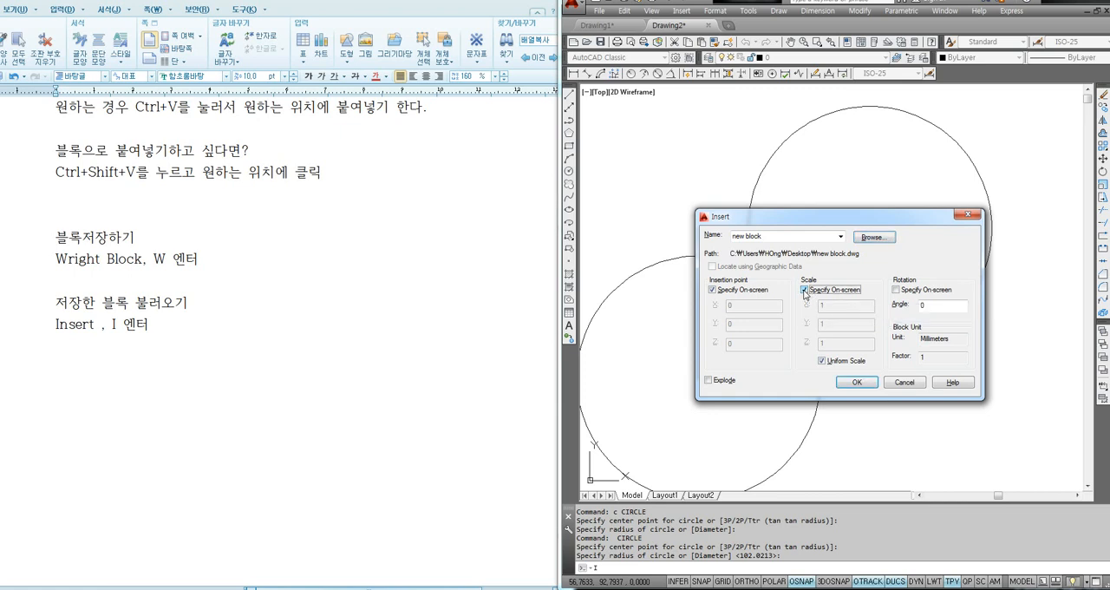
{"action": "left_click", "coordinate": [805, 293]}
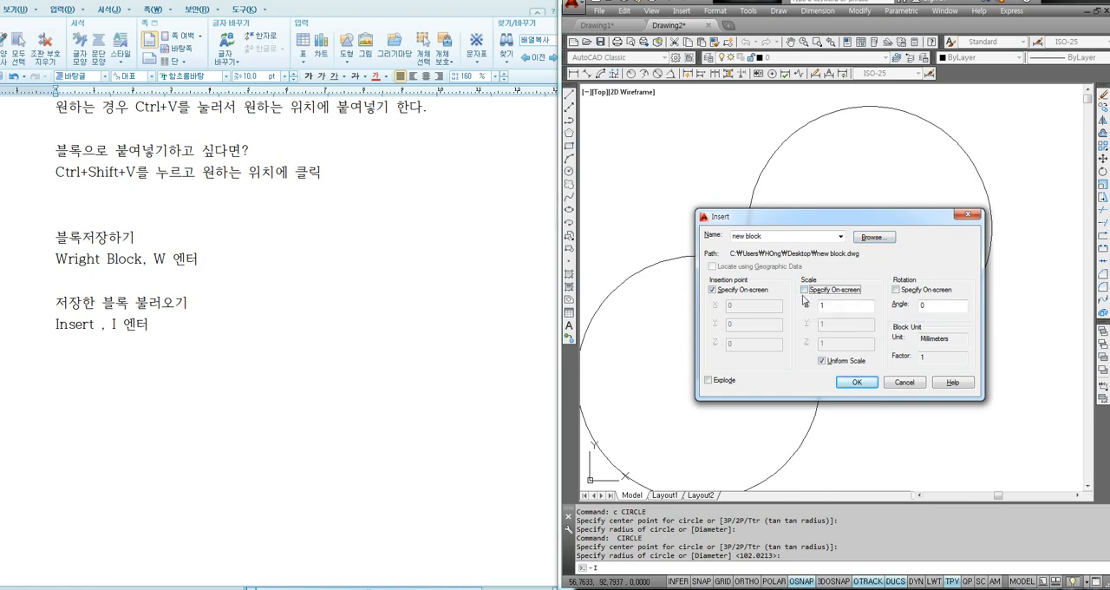
{"action": "left_click", "coordinate": [821, 361]}
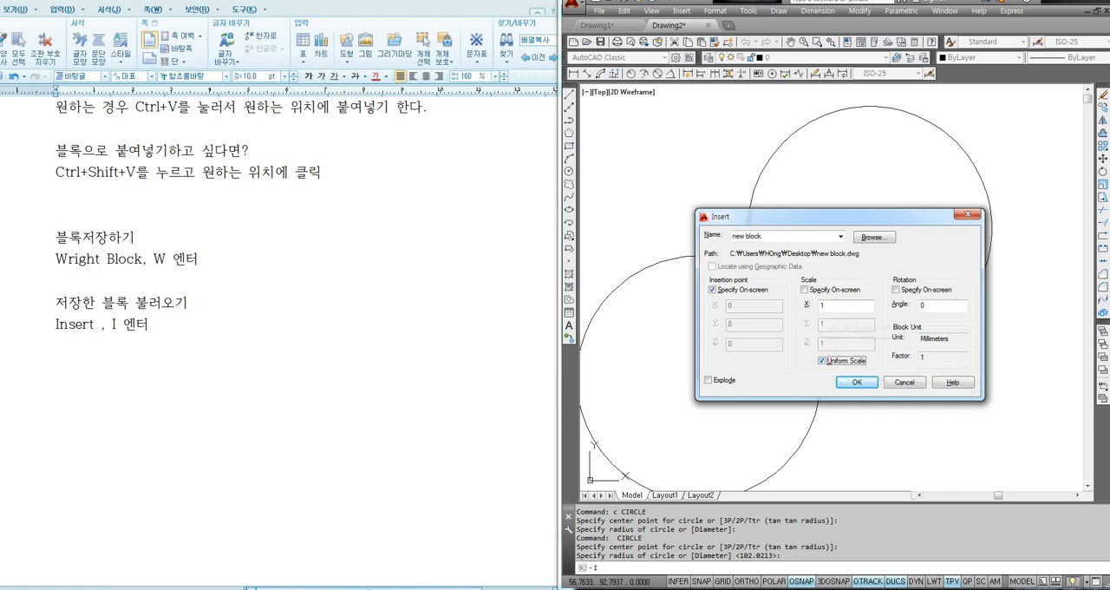
{"action": "left_click", "coordinate": [822, 360]}
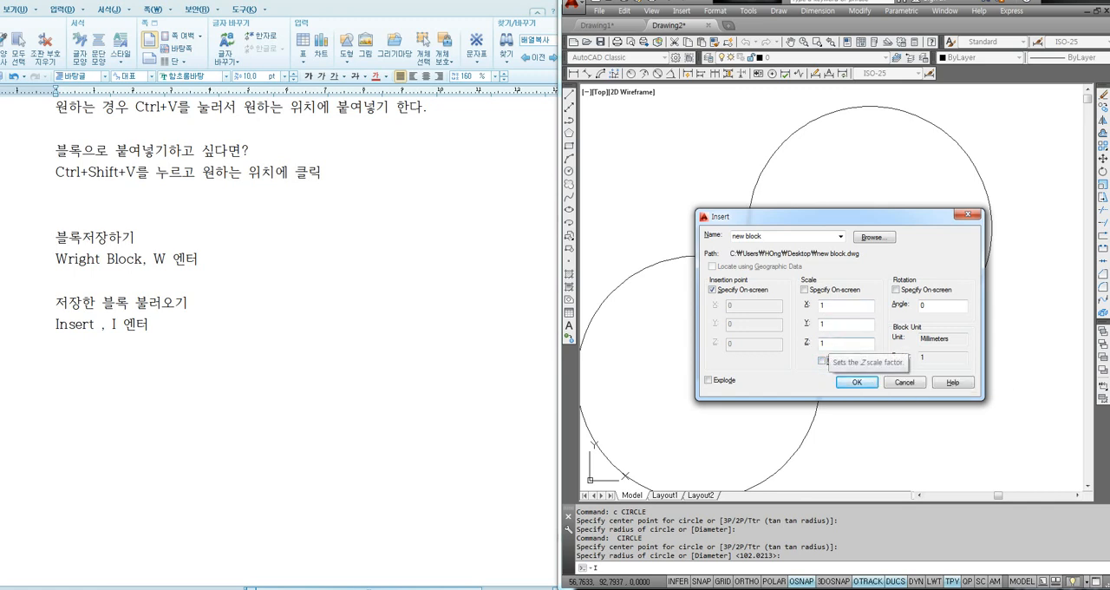
{"action": "left_click", "coordinate": [822, 361]}
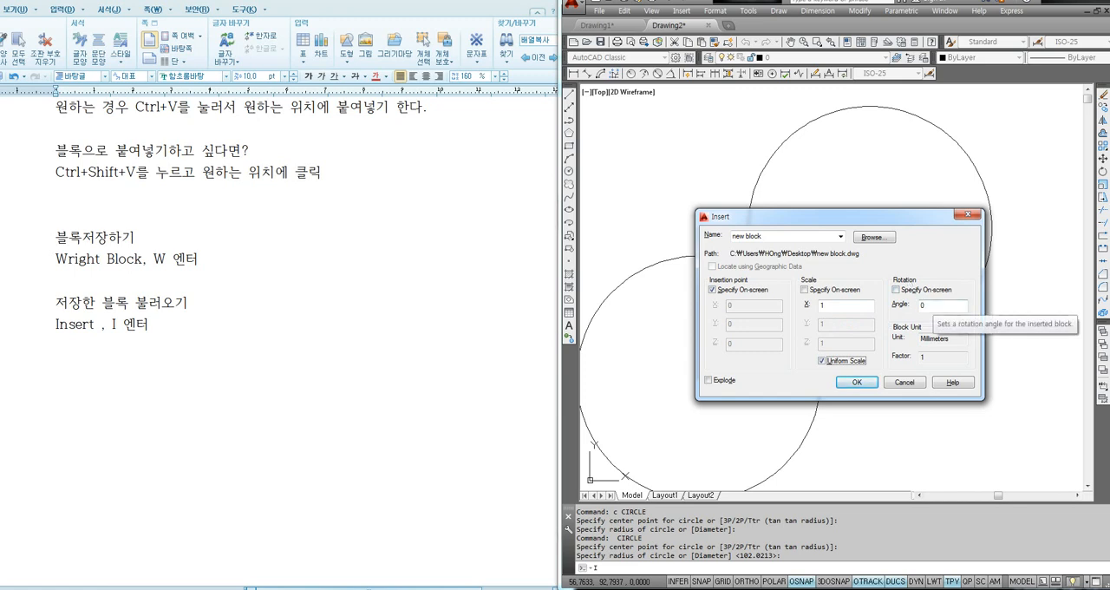
{"action": "double_click", "coordinate": [920, 306]}
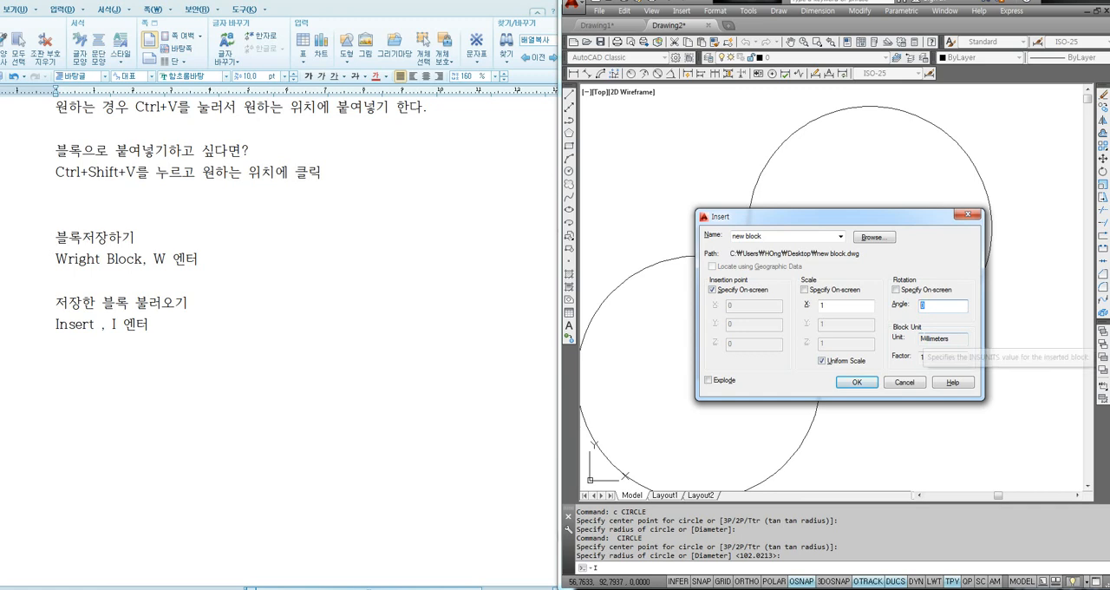
{"action": "type", "text": "45"}
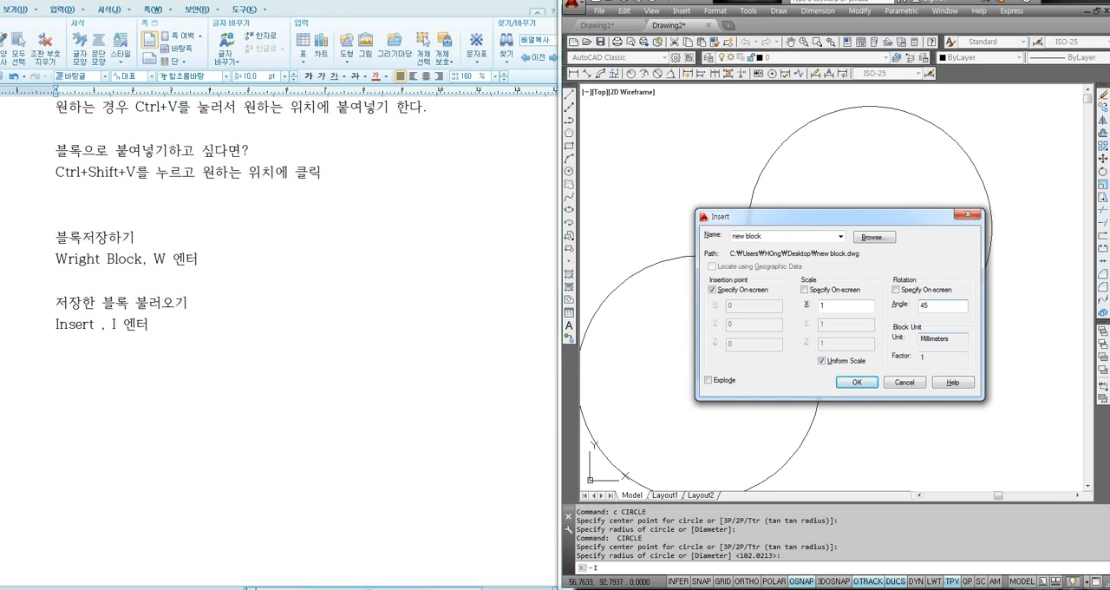
- Insert the "new block" block with rotation angle 0 at the rectangle's upper-right corner
{"action": "double_click", "coordinate": [923, 307]}
{"action": "type", "text": "0"}
{"action": "left_click", "coordinate": [856, 382]}
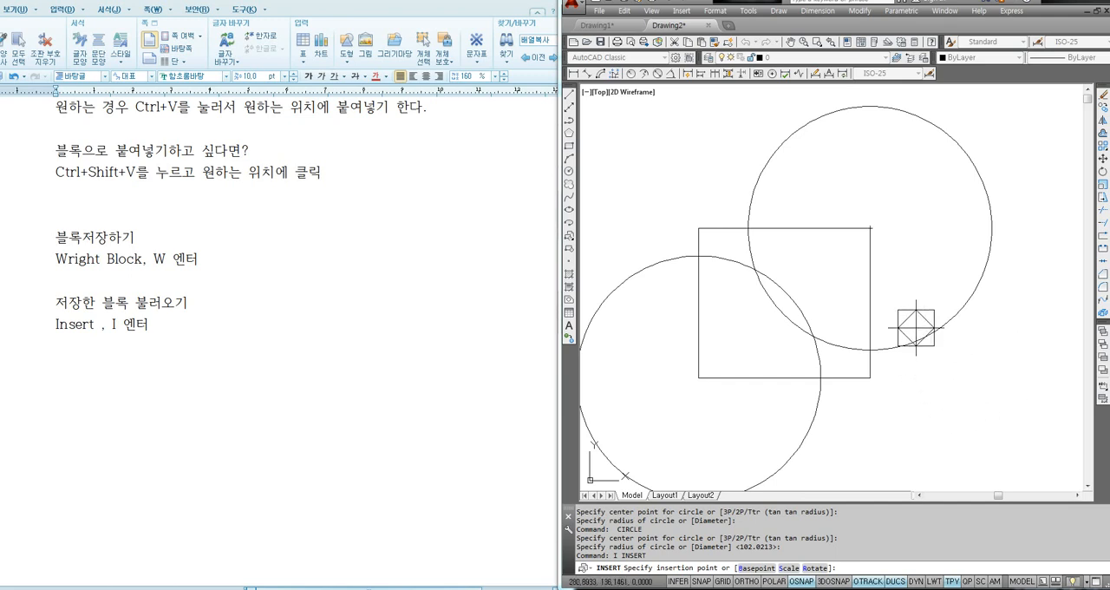
{"action": "left_click", "coordinate": [870, 228]}
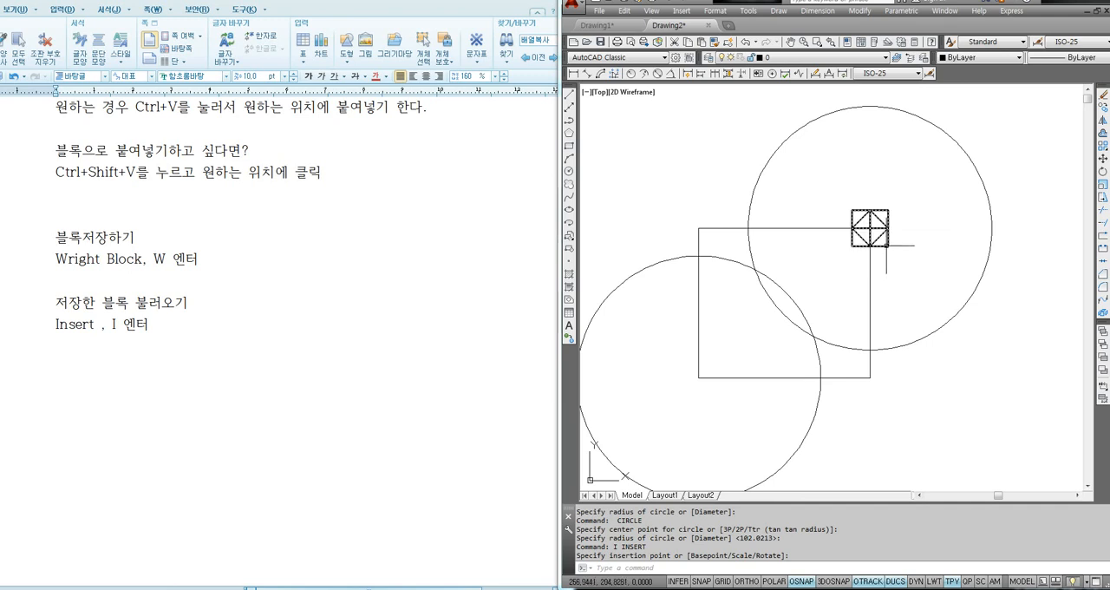
{"action": "mouse_move", "coordinate": [887, 247]}
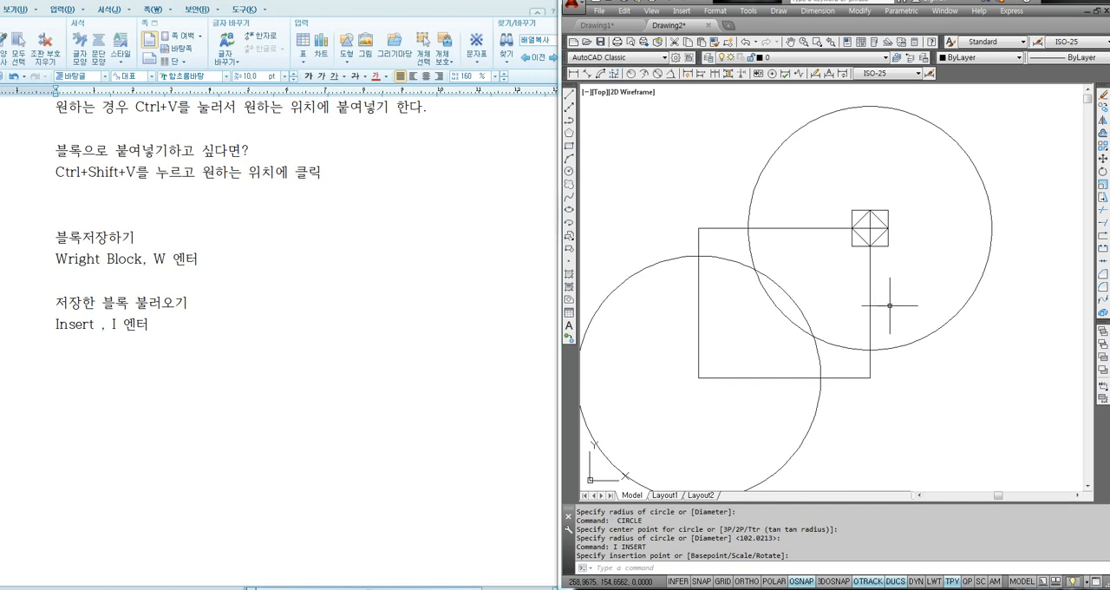
- Erase the rectangle, both circles and the inserted block, and zoom to show all of the drawing area
{"action": "scroll", "coordinate": [864, 309], "scroll_direction": "down", "scroll_amount": 5}
{"action": "left_click", "coordinate": [903, 242]}
{"action": "left_click", "coordinate": [786, 375]}
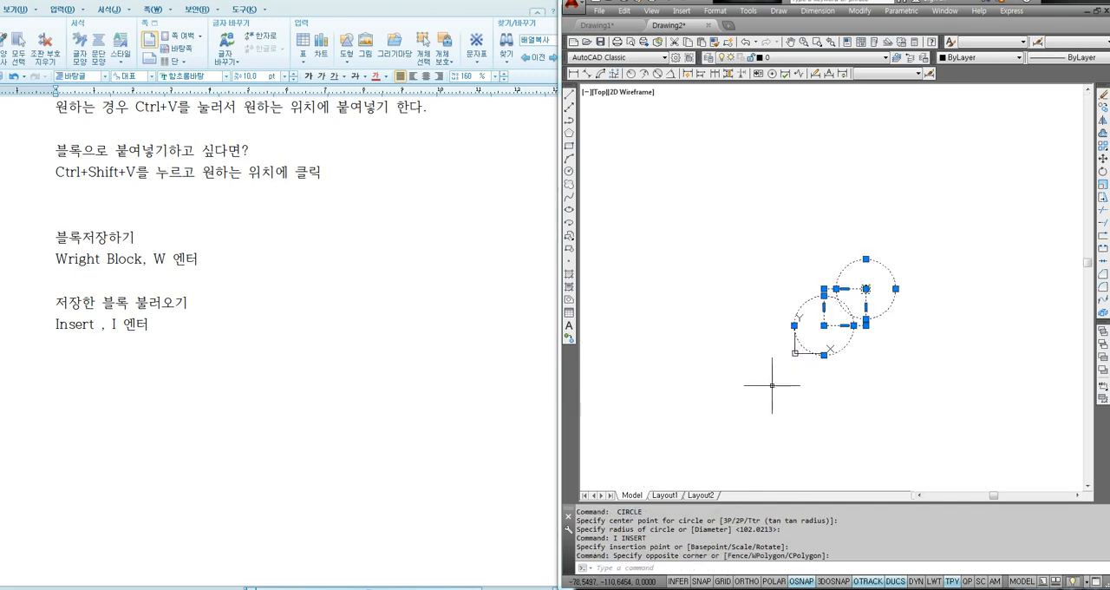
{"action": "key", "text": "Delete"}
{"action": "type", "text": "z"}
{"action": "key", "text": "Return"}
{"action": "type", "text": "a"}
{"action": "key", "text": "Return"}
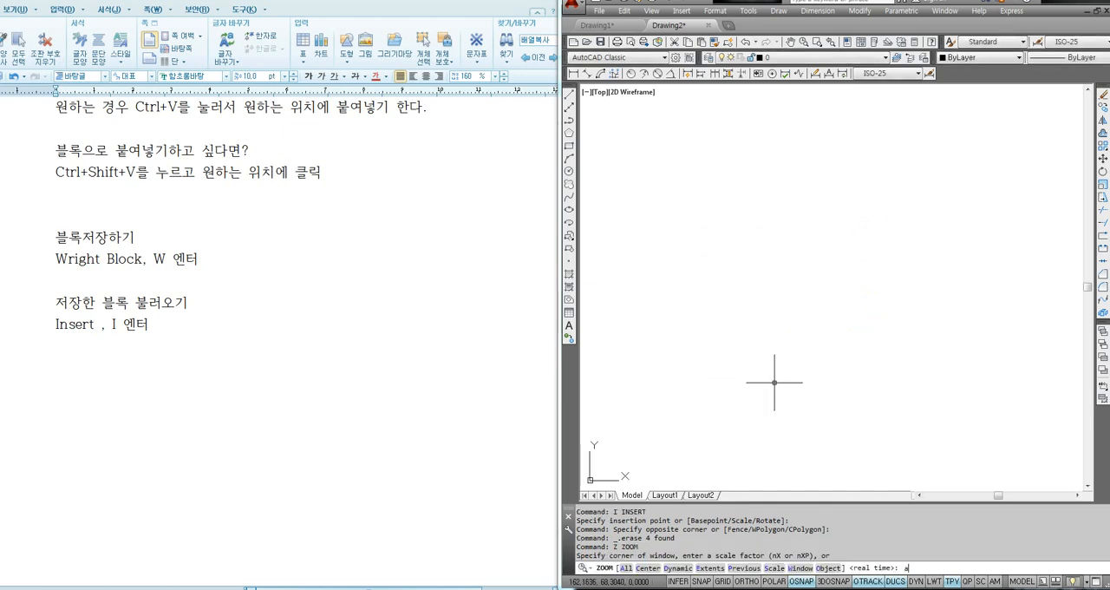
{"action": "left_click", "coordinate": [823, 279]}
{"action": "left_click", "coordinate": [763, 323]}
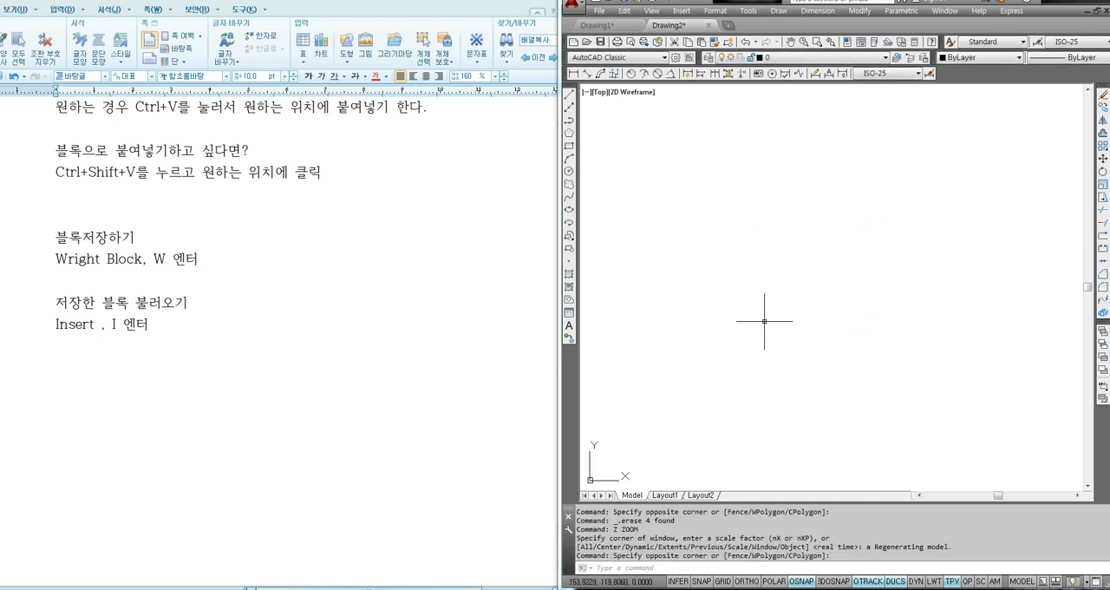
- Create a new drawing from the template Tutorial-iMfg.dwt
{"action": "type", "text": "new"}
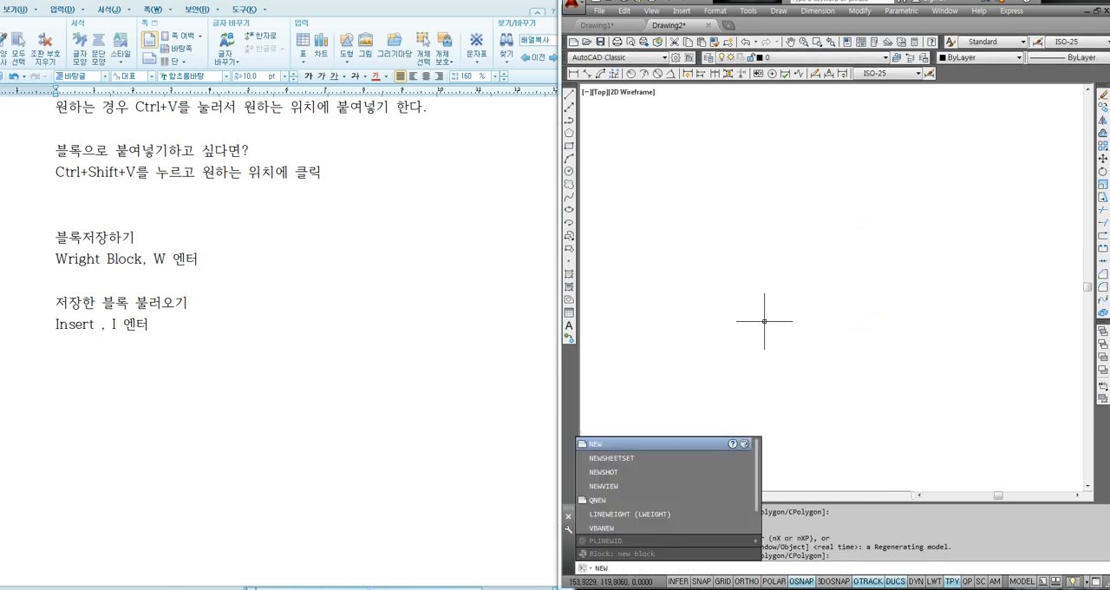
{"action": "key", "text": "Return"}
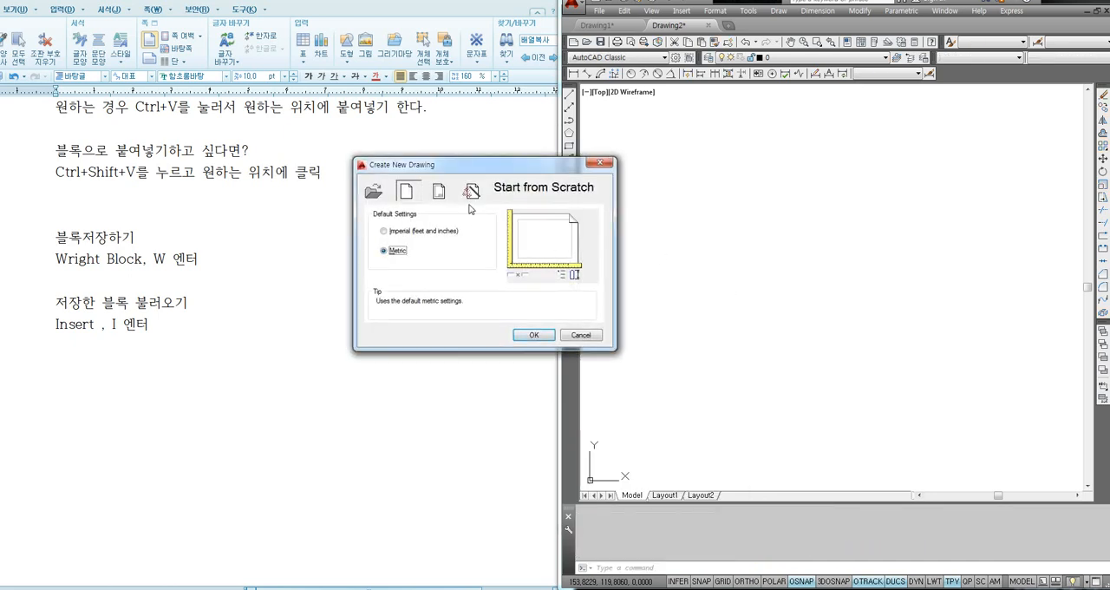
{"action": "left_click_drag", "start_coordinate": [511, 168], "coordinate": [750, 153]}
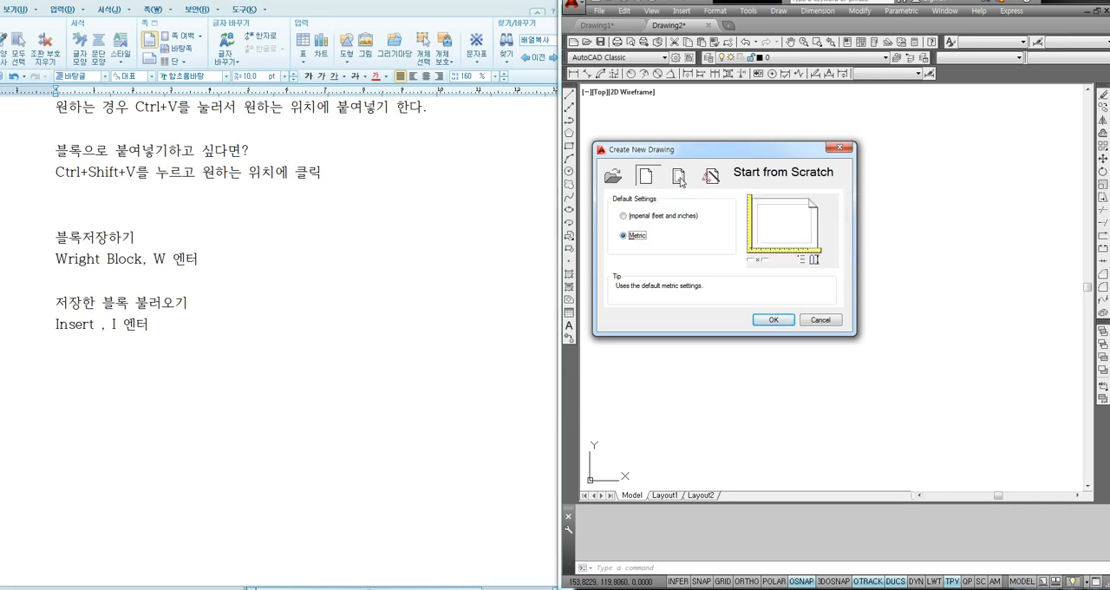
{"action": "left_click", "coordinate": [678, 177]}
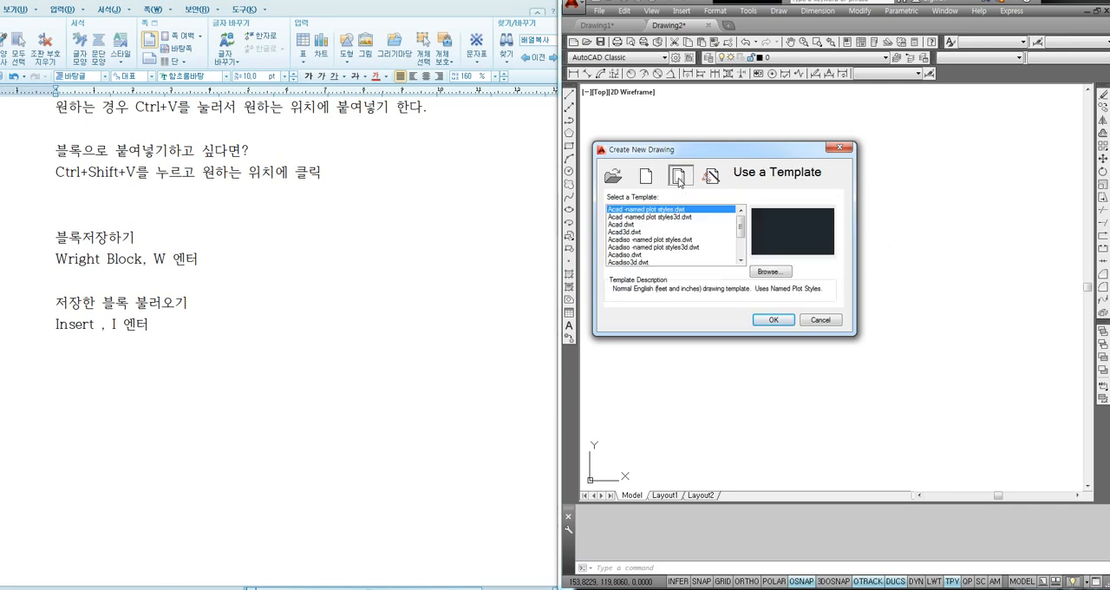
{"action": "left_click", "coordinate": [639, 240]}
{"action": "left_click_drag", "start_coordinate": [741, 233], "coordinate": [741, 251]}
{"action": "left_click", "coordinate": [637, 242]}
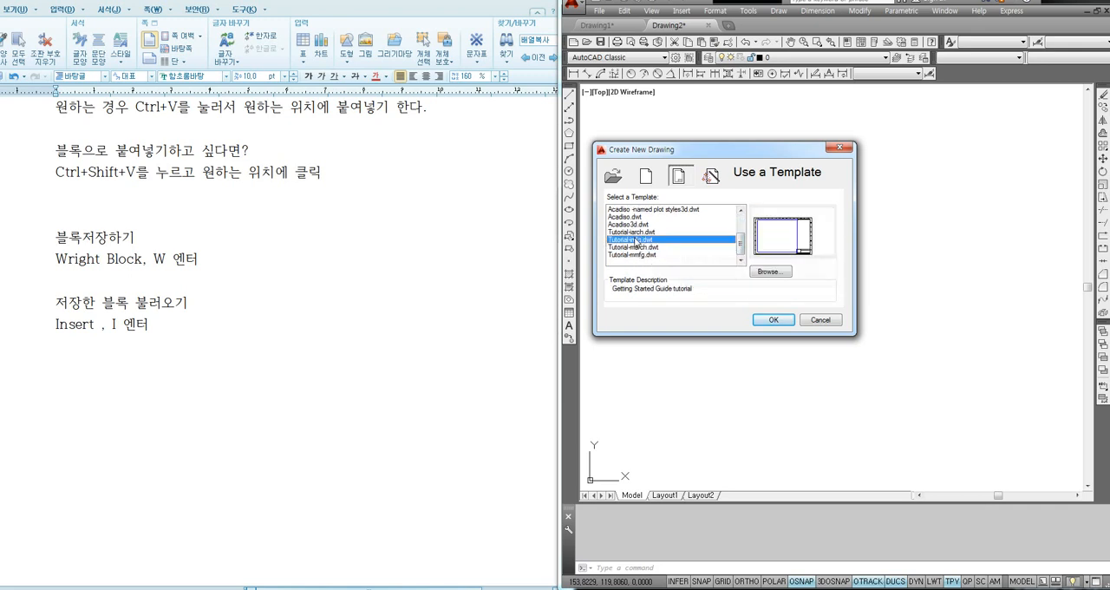
{"action": "left_click", "coordinate": [635, 231]}
{"action": "left_click", "coordinate": [635, 240]}
{"action": "left_click", "coordinate": [634, 248]}
{"action": "left_click", "coordinate": [635, 239]}
{"action": "left_click", "coordinate": [775, 320]}
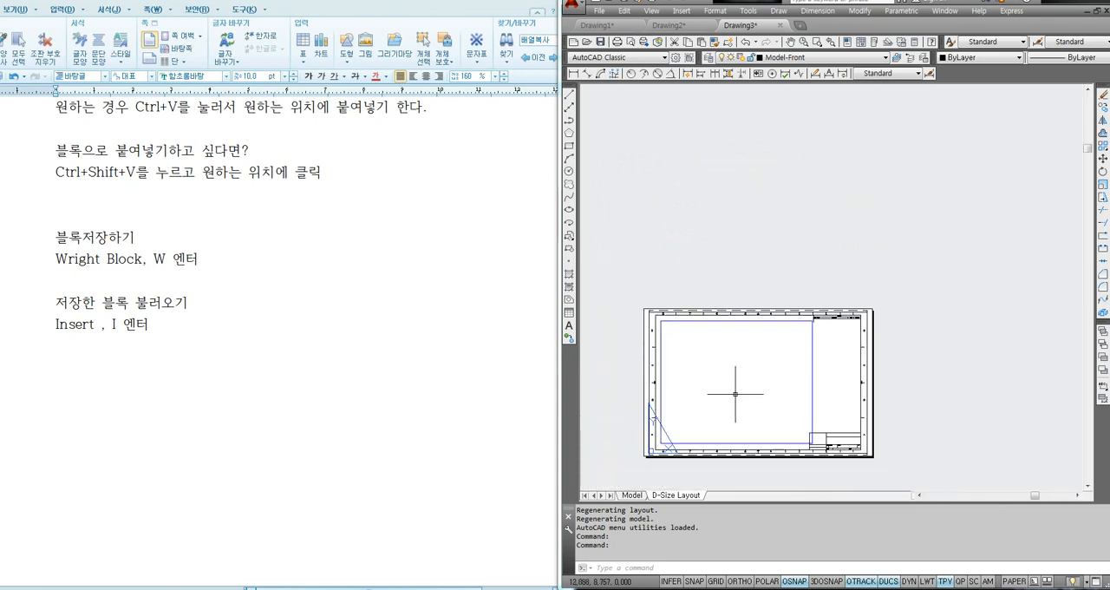
- List the properties of the title block frame on the D-Size Layout to check its object type
{"action": "middle_click_drag", "start_coordinate": [735, 403], "coordinate": [750, 344]}
{"action": "scroll", "coordinate": [750, 344], "scroll_direction": "up", "scroll_amount": 4}
{"action": "scroll", "coordinate": [763, 316], "scroll_direction": "down", "scroll_amount": 2}
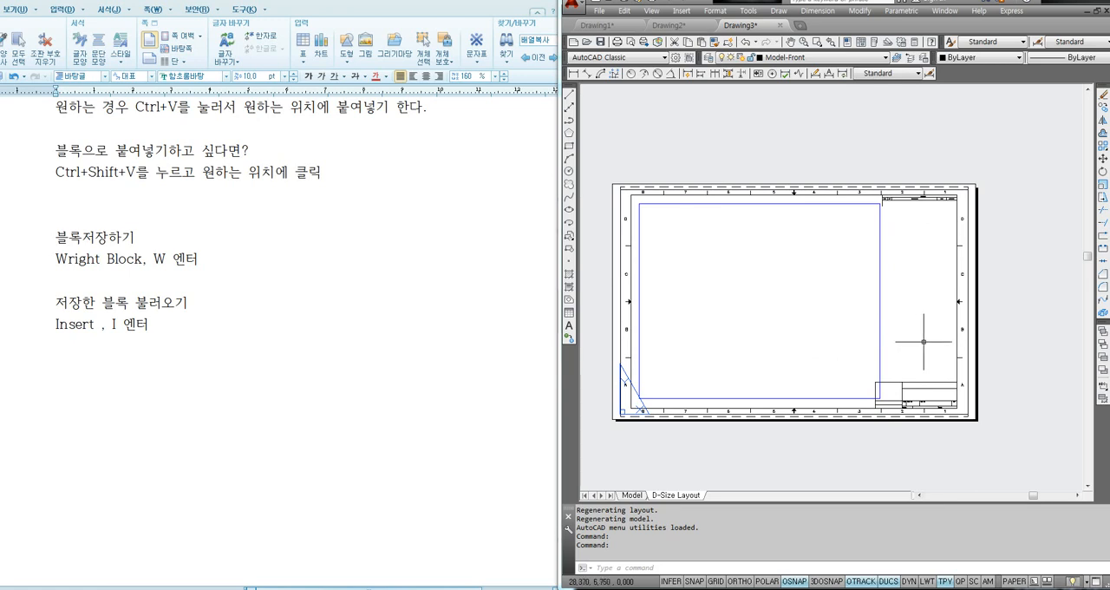
{"action": "left_click", "coordinate": [957, 334]}
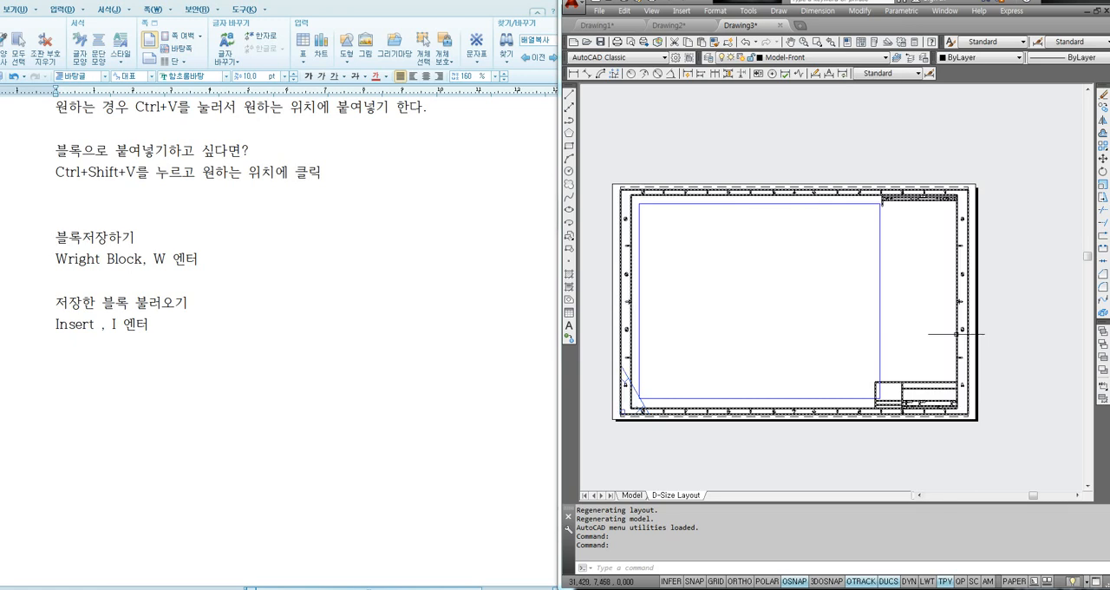
{"action": "mouse_move", "coordinate": [957, 333]}
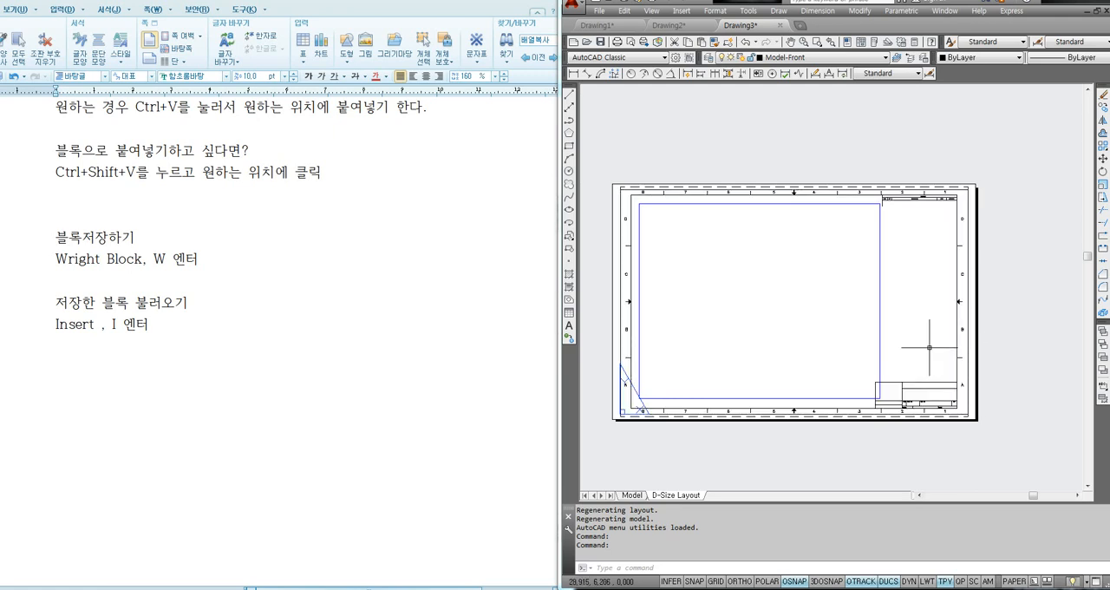
{"action": "type", "text": "li"}
{"action": "key", "text": "Return"}
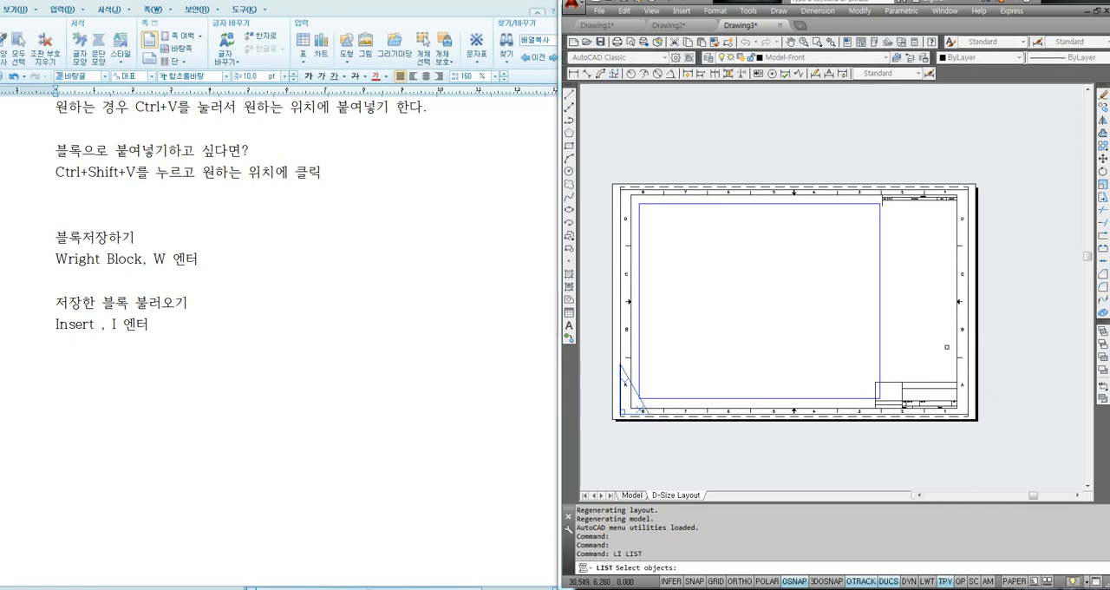
{"action": "left_click", "coordinate": [957, 347]}
{"action": "key", "text": "Return"}
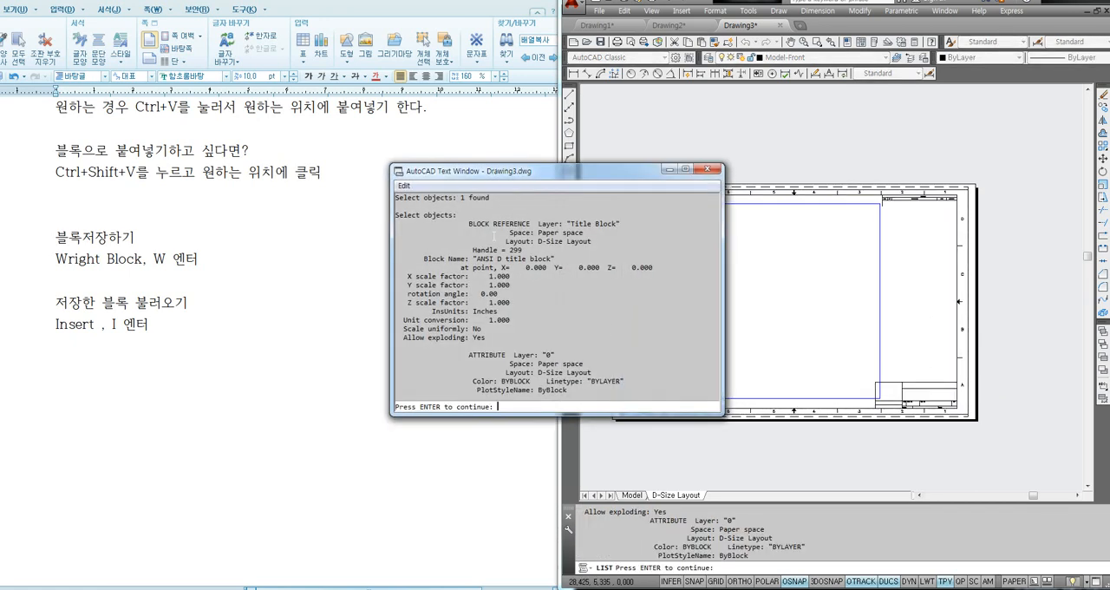
{"action": "left_click_drag", "start_coordinate": [469, 223], "coordinate": [489, 224]}
{"action": "left_click", "coordinate": [712, 169]}
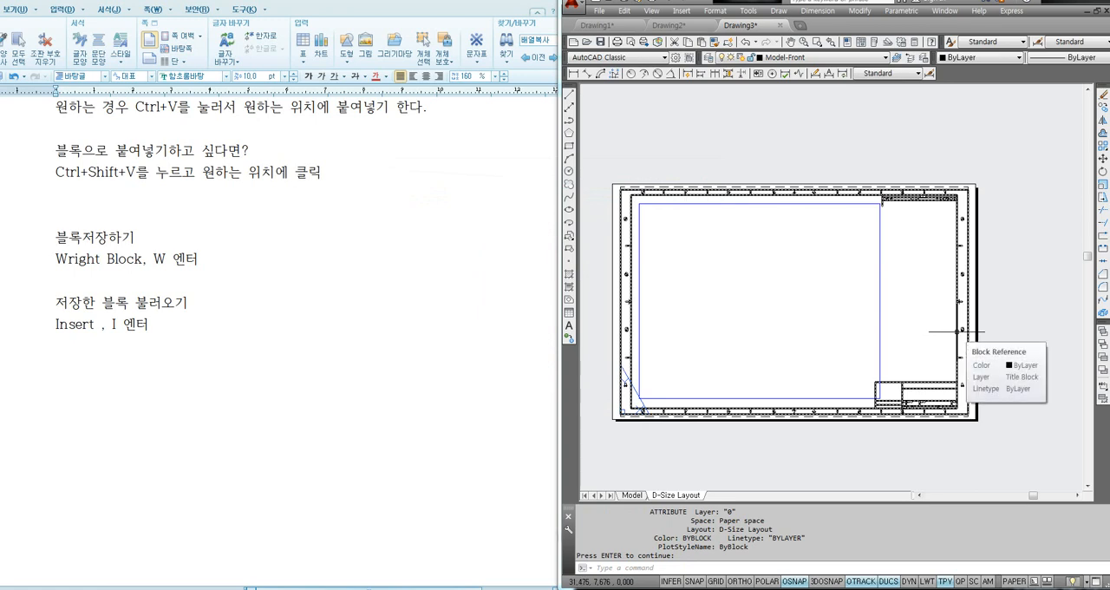
- View the title block's attributes in the Enhanced Attribute Editor, closing it without changes and clearing the selection
{"action": "double_click", "coordinate": [957, 330]}
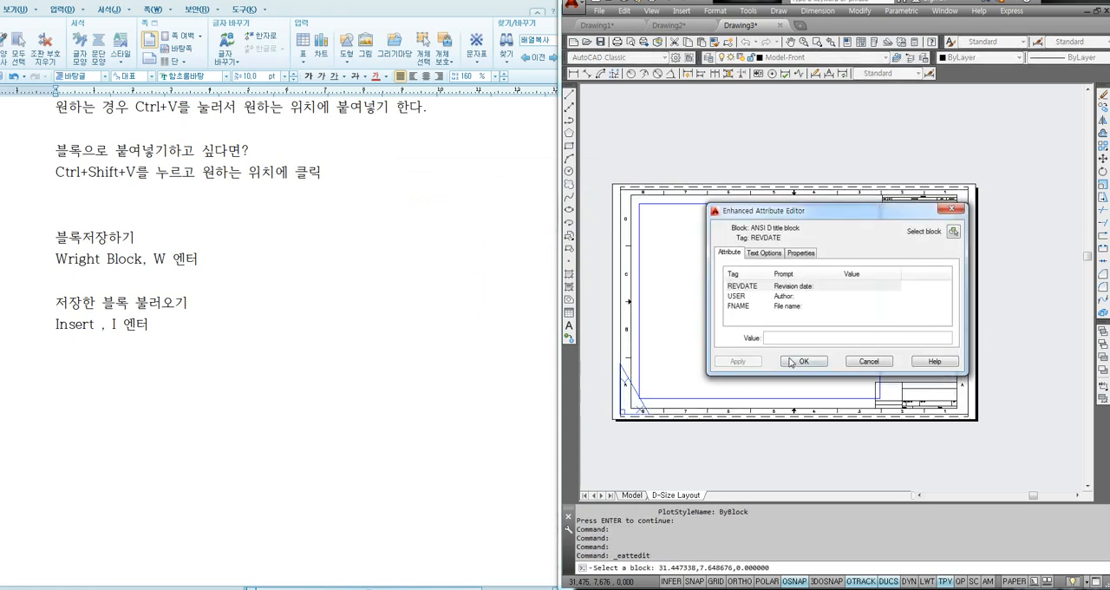
{"action": "left_click", "coordinate": [951, 209]}
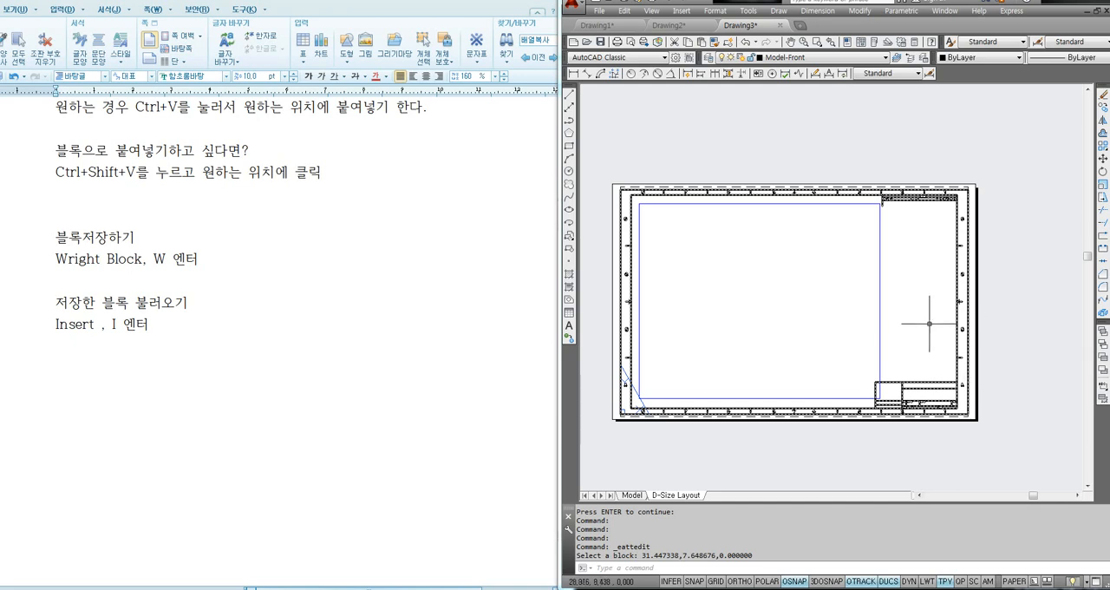
{"action": "key", "text": "Escape"}
{"action": "key", "text": "Escape"}
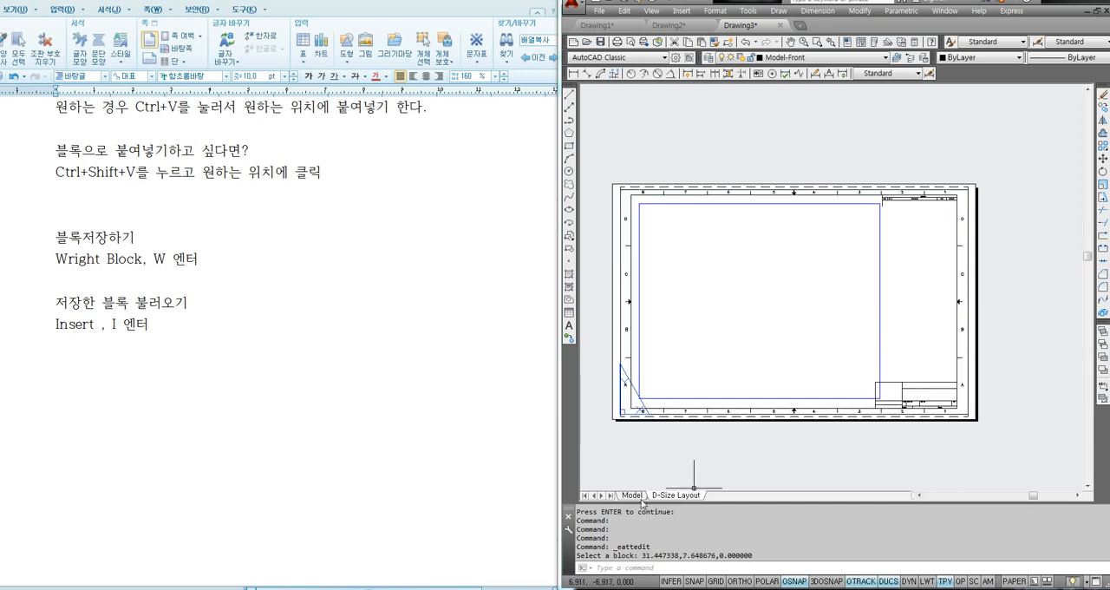
- Switch the drawing from the D-Size Layout to model space and clear any selection there
{"action": "left_click", "coordinate": [632, 494]}
{"action": "left_click", "coordinate": [907, 274]}
{"action": "left_click", "coordinate": [837, 341]}
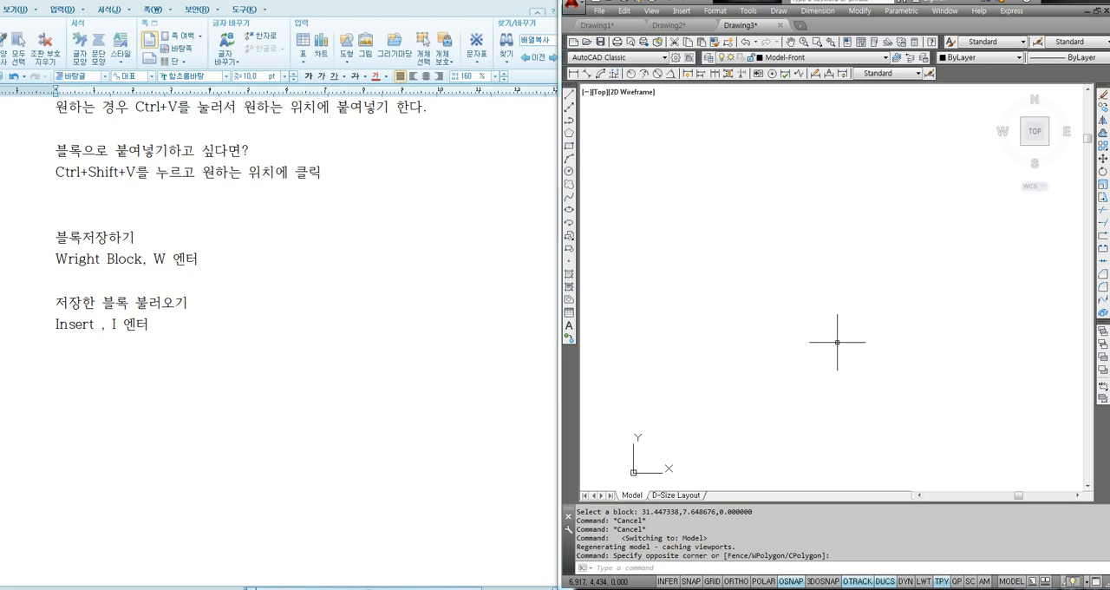
- Switch to the word processor and review the block notes, from using blocks in the current drawing to inserting saved blocks
{"action": "left_click", "coordinate": [173, 362]}
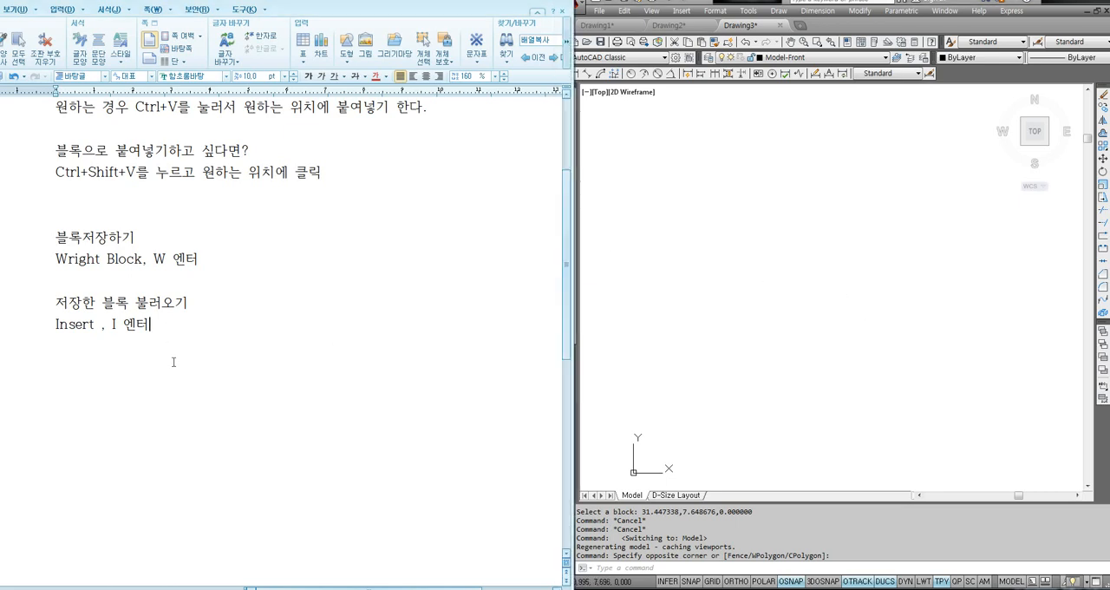
{"action": "scroll", "coordinate": [173, 362], "scroll_direction": "up", "scroll_amount": 3}
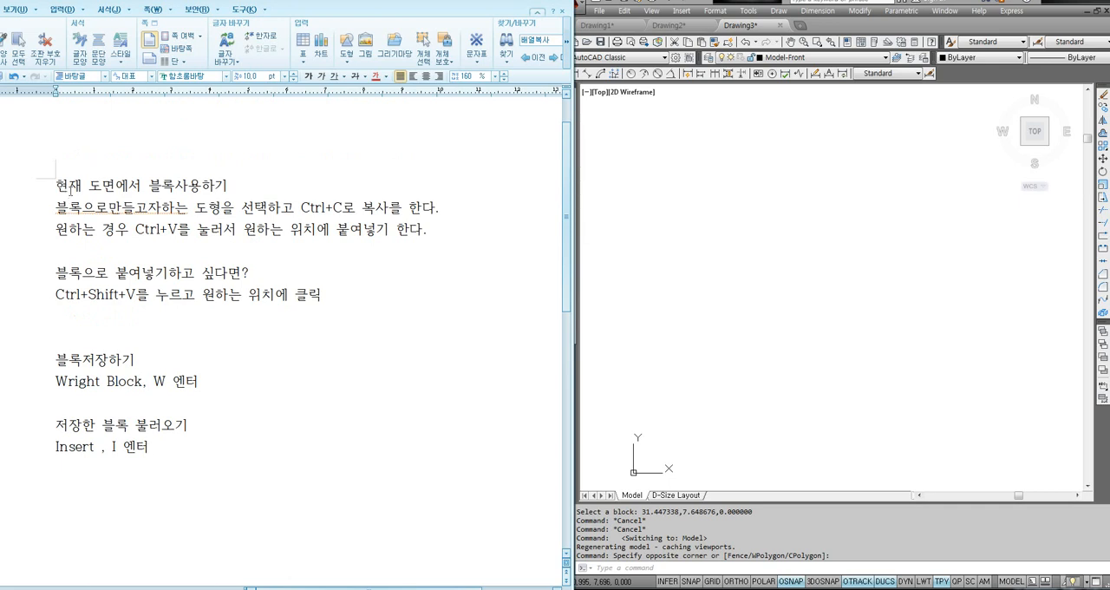
{"action": "left_click_drag", "start_coordinate": [69, 187], "coordinate": [250, 328]}
{"action": "left_click", "coordinate": [201, 381]}
{"action": "left_click_drag", "start_coordinate": [61, 192], "coordinate": [220, 211]}
{"action": "left_click", "coordinate": [258, 293]}
{"action": "left_click", "coordinate": [347, 302]}
- Return to AutoCAD, zoom to show all of the model space drawing area, and toggle Ortho mode on and off again
{"action": "left_click", "coordinate": [691, 326]}
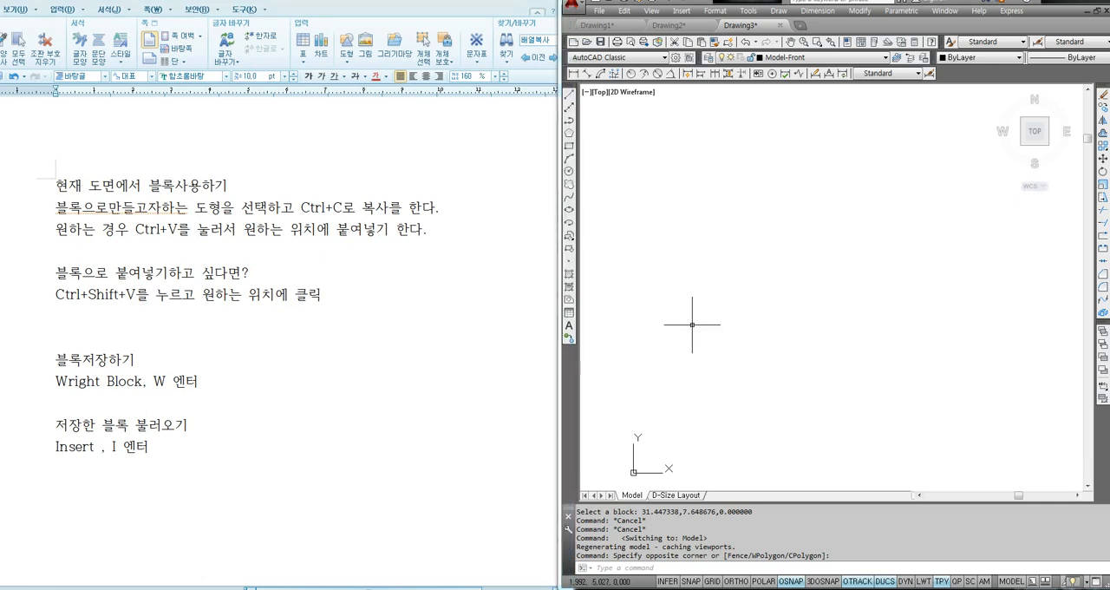
{"action": "type", "text": "z"}
{"action": "key", "text": "Return"}
{"action": "type", "text": "a"}
{"action": "key", "text": "Return"}
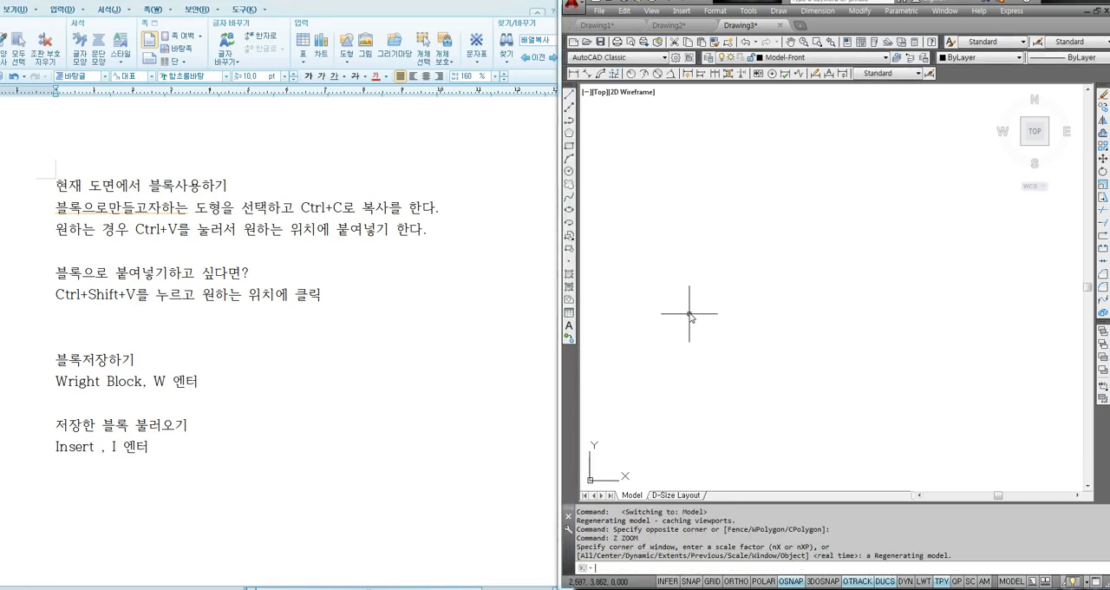
{"action": "key", "text": "F8"}
{"action": "key", "text": "F8"}
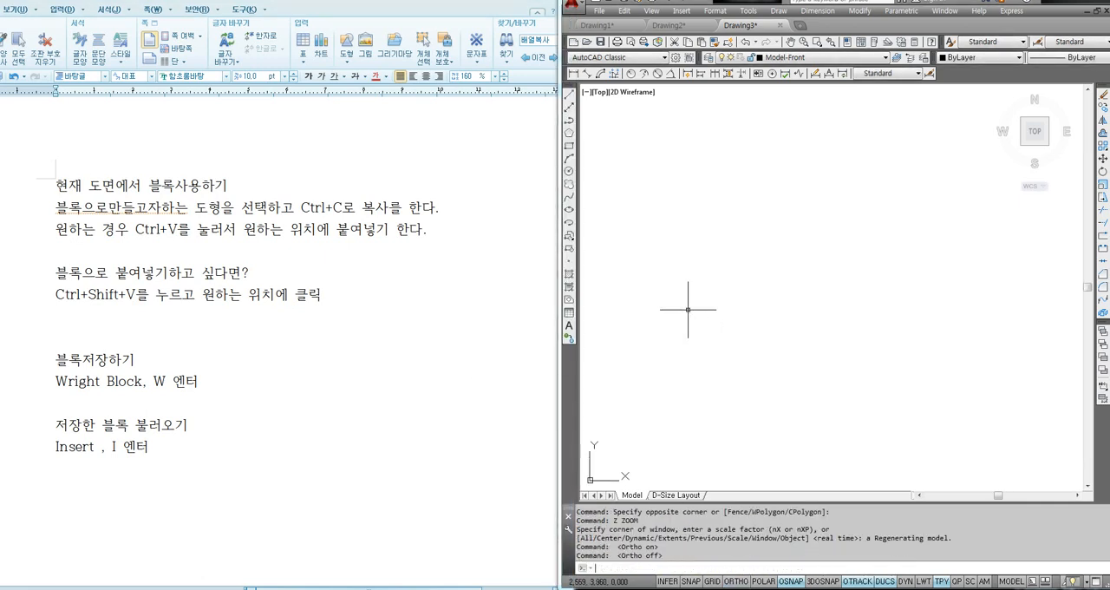